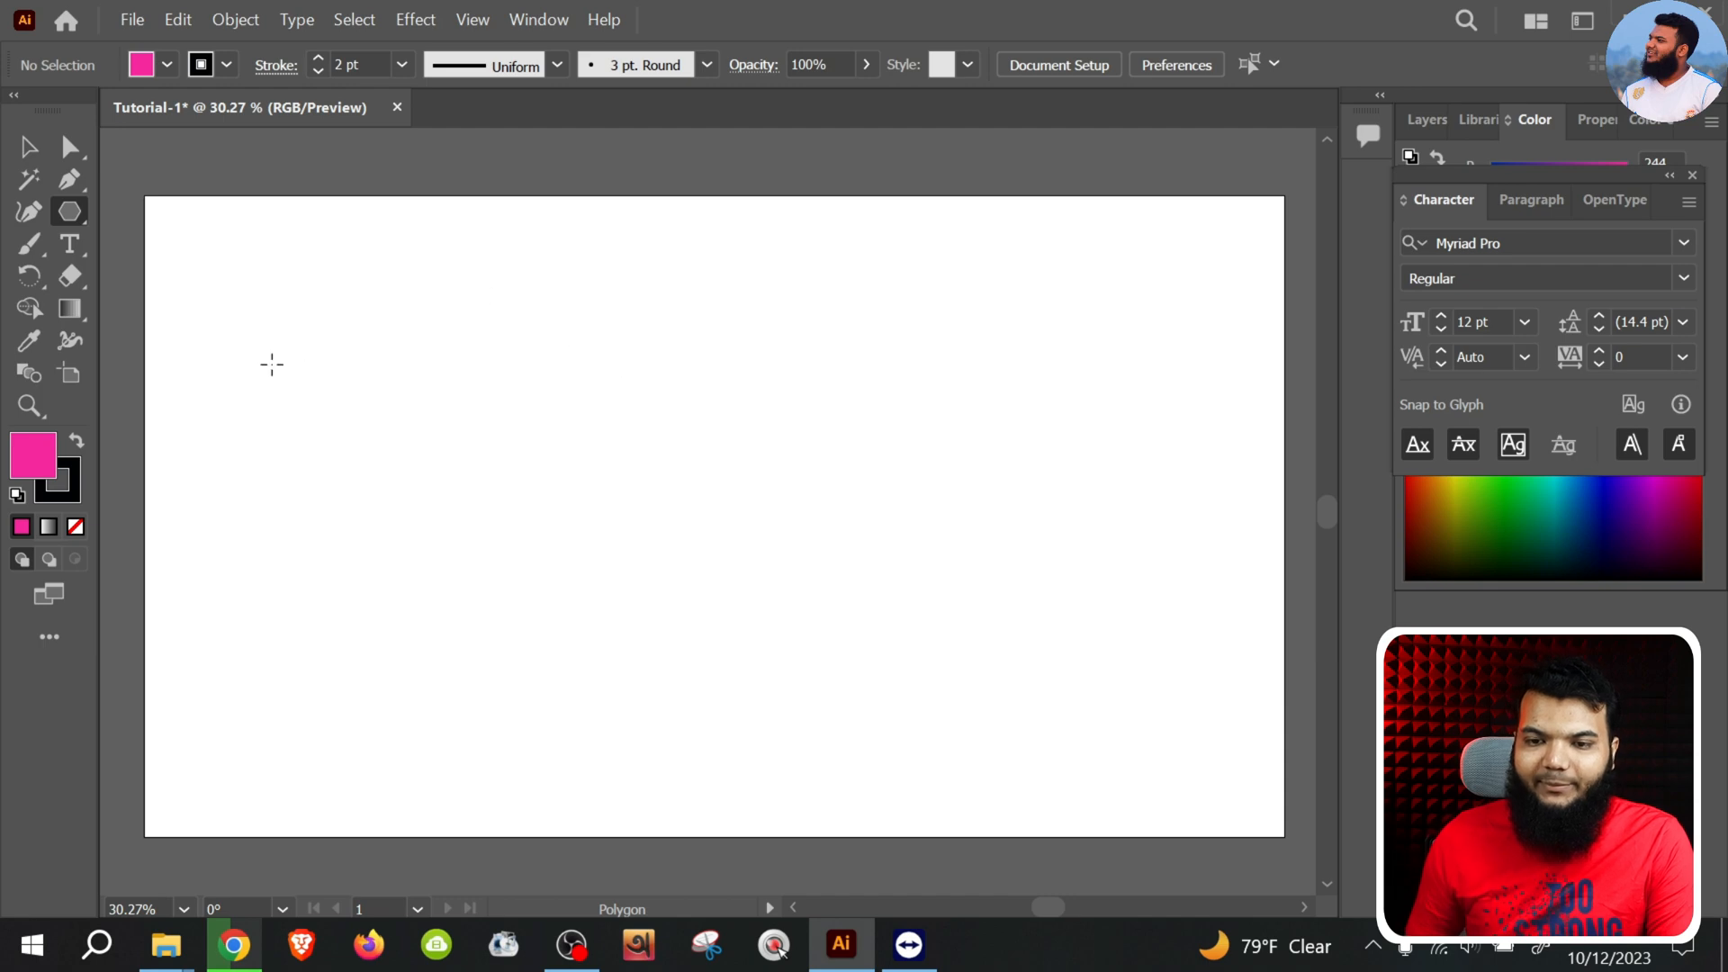
Draw a pink rectangle about 791 by 498 pt in the middle of the artboard
click(72, 216)
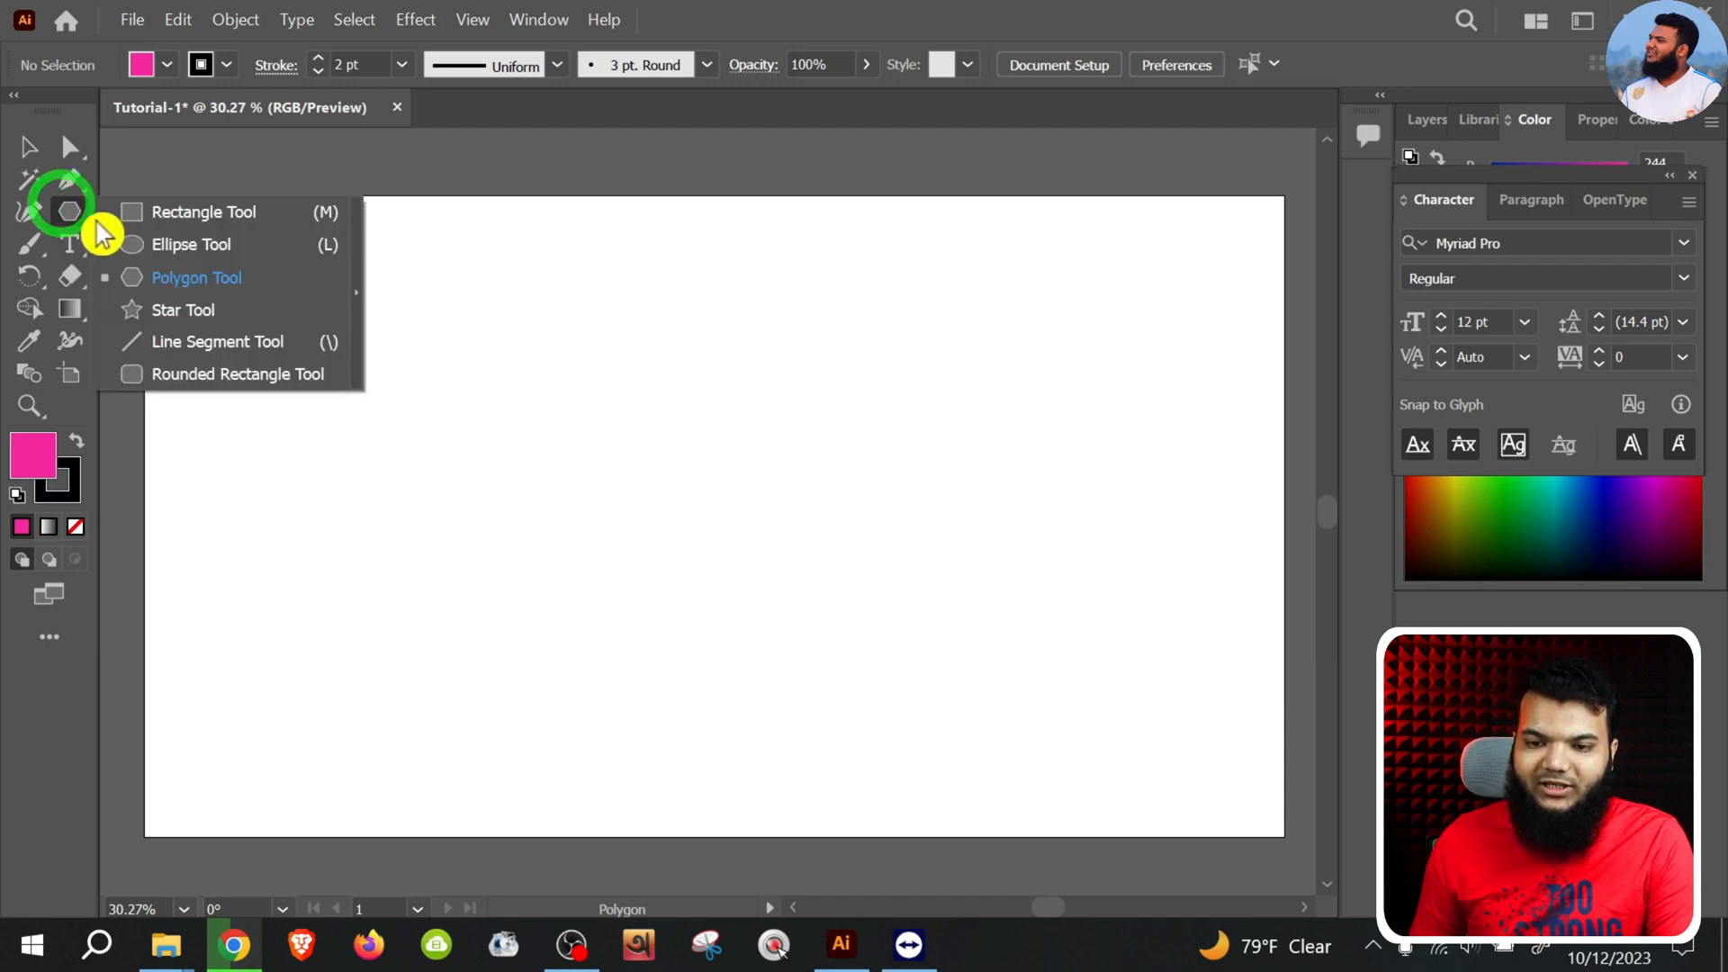
click(212, 214)
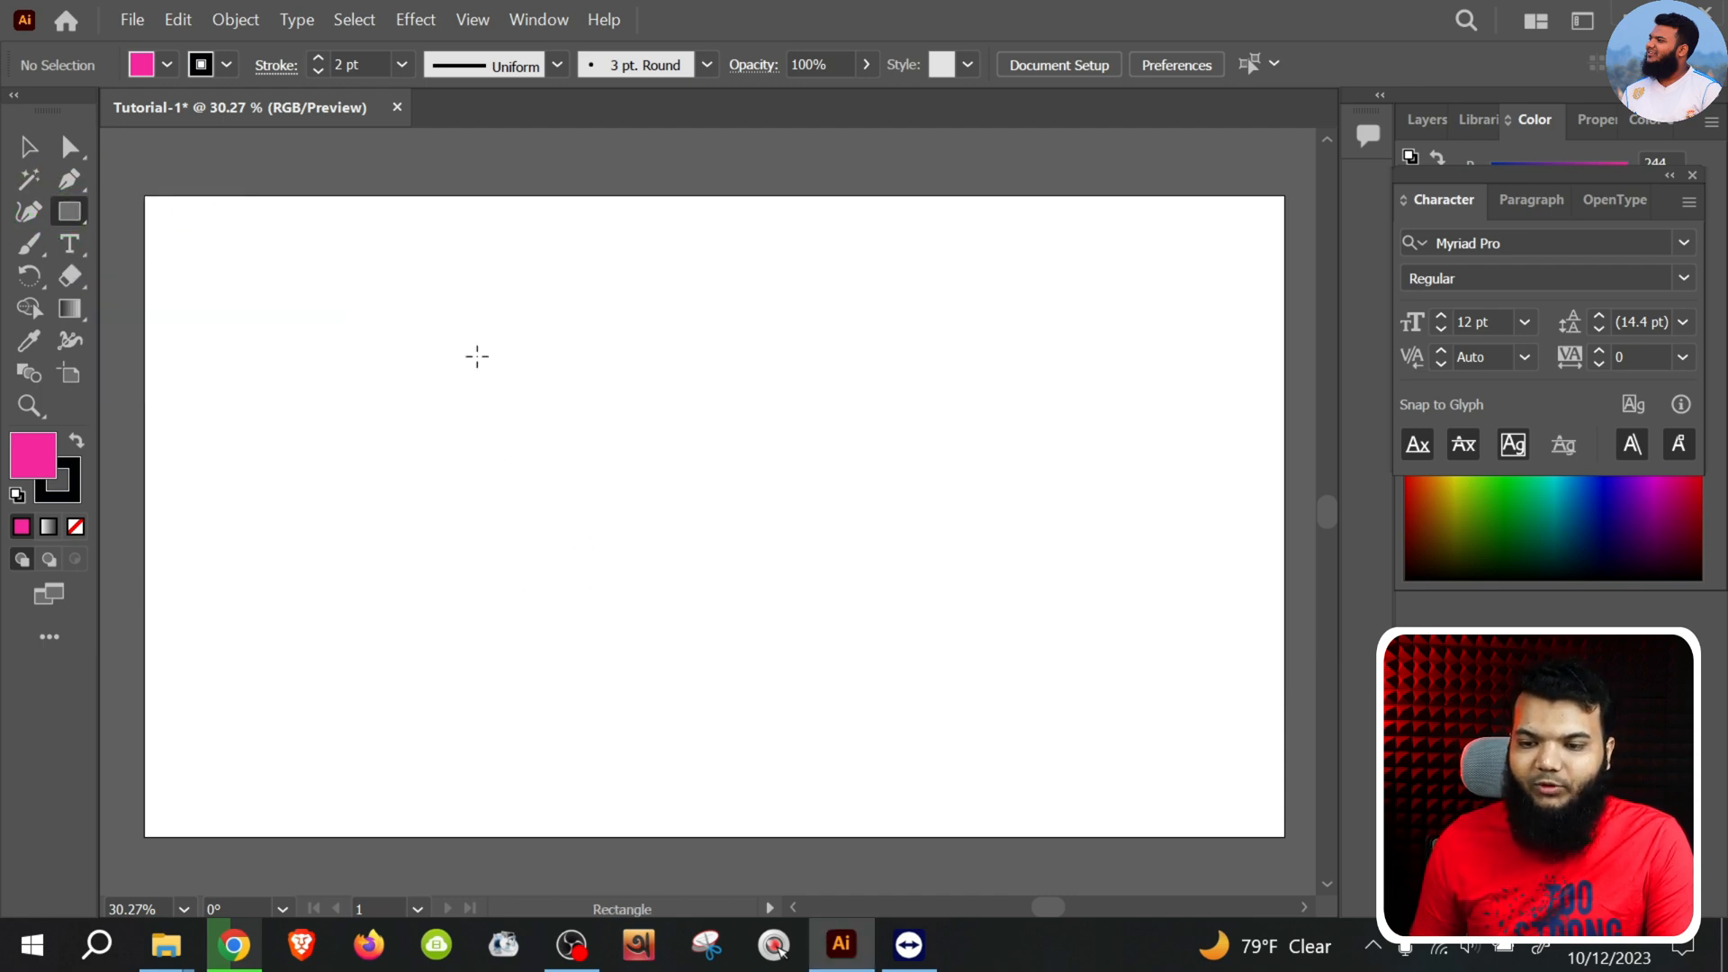
drag(477, 357, 946, 651)
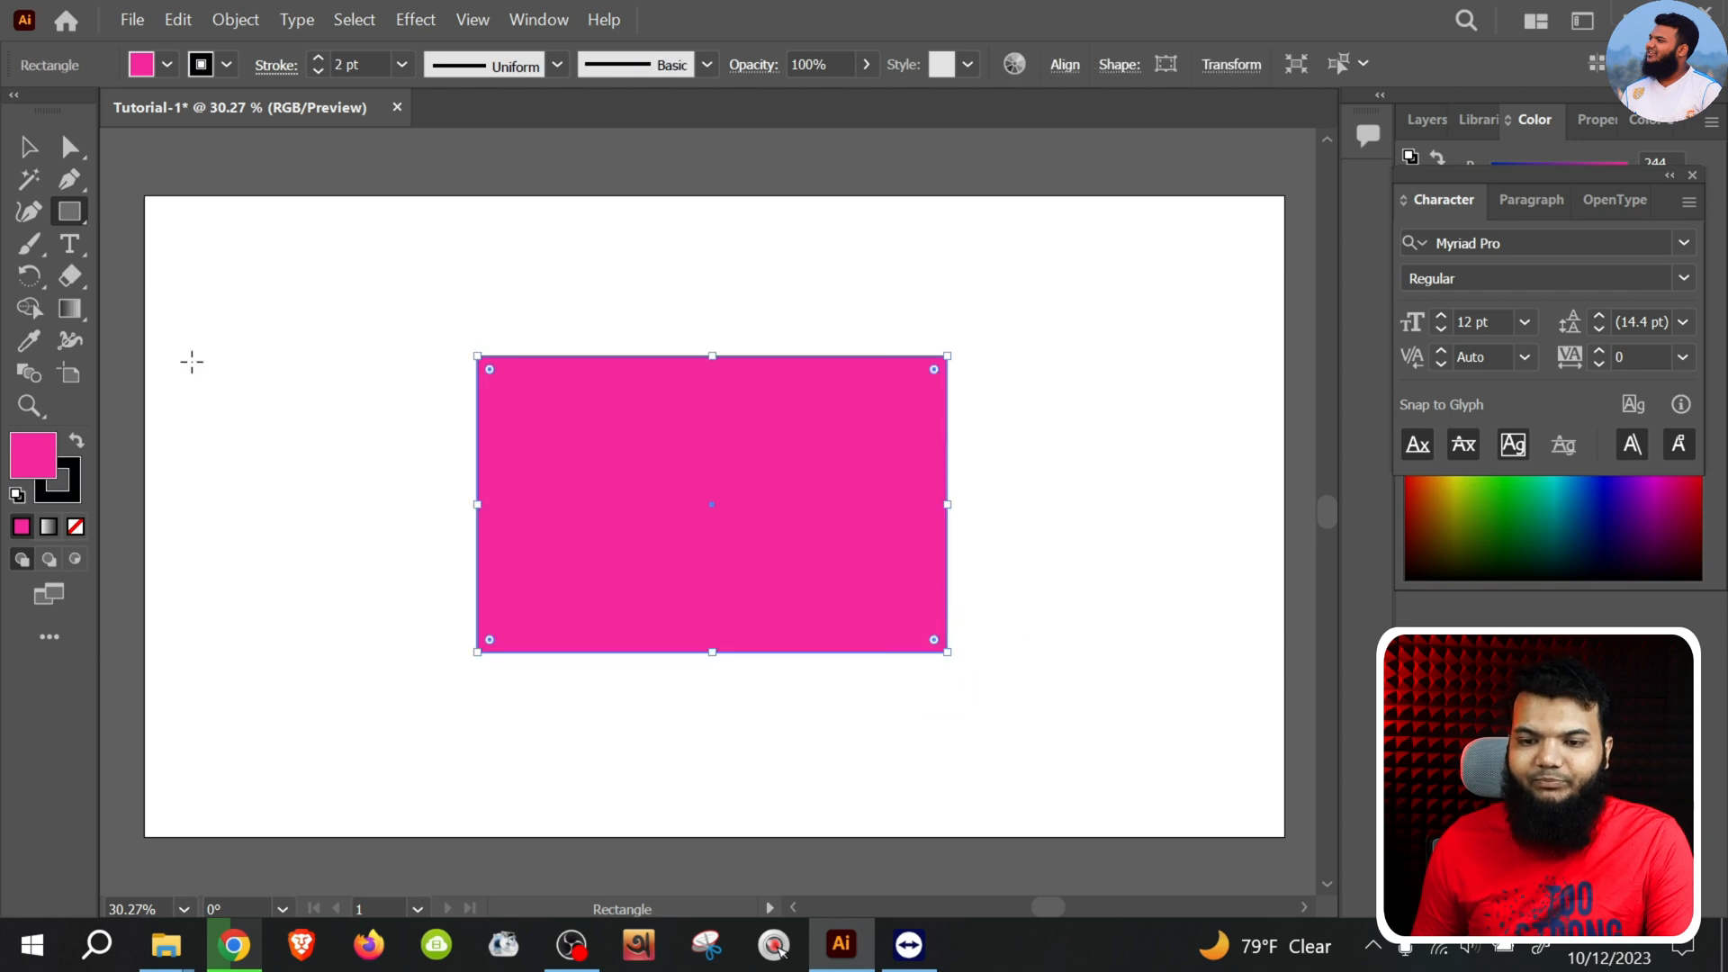
Select only the rectangle's upper-left anchor point with the Direct Selection tool
click(29, 148)
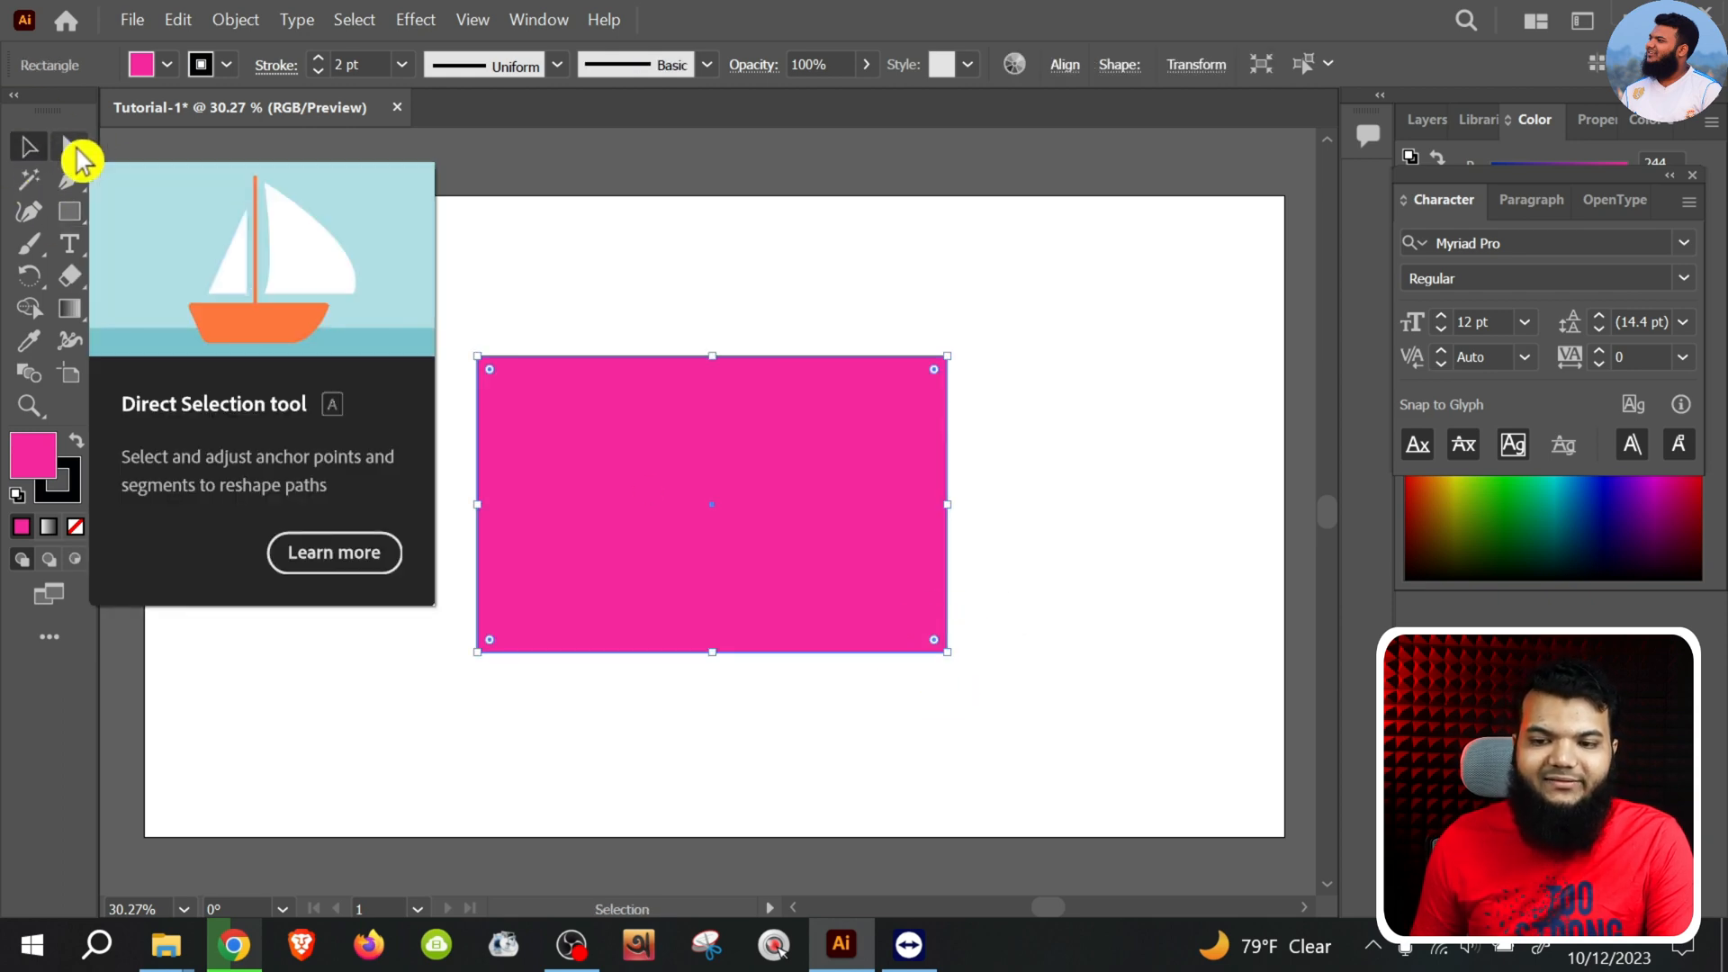
click(77, 155)
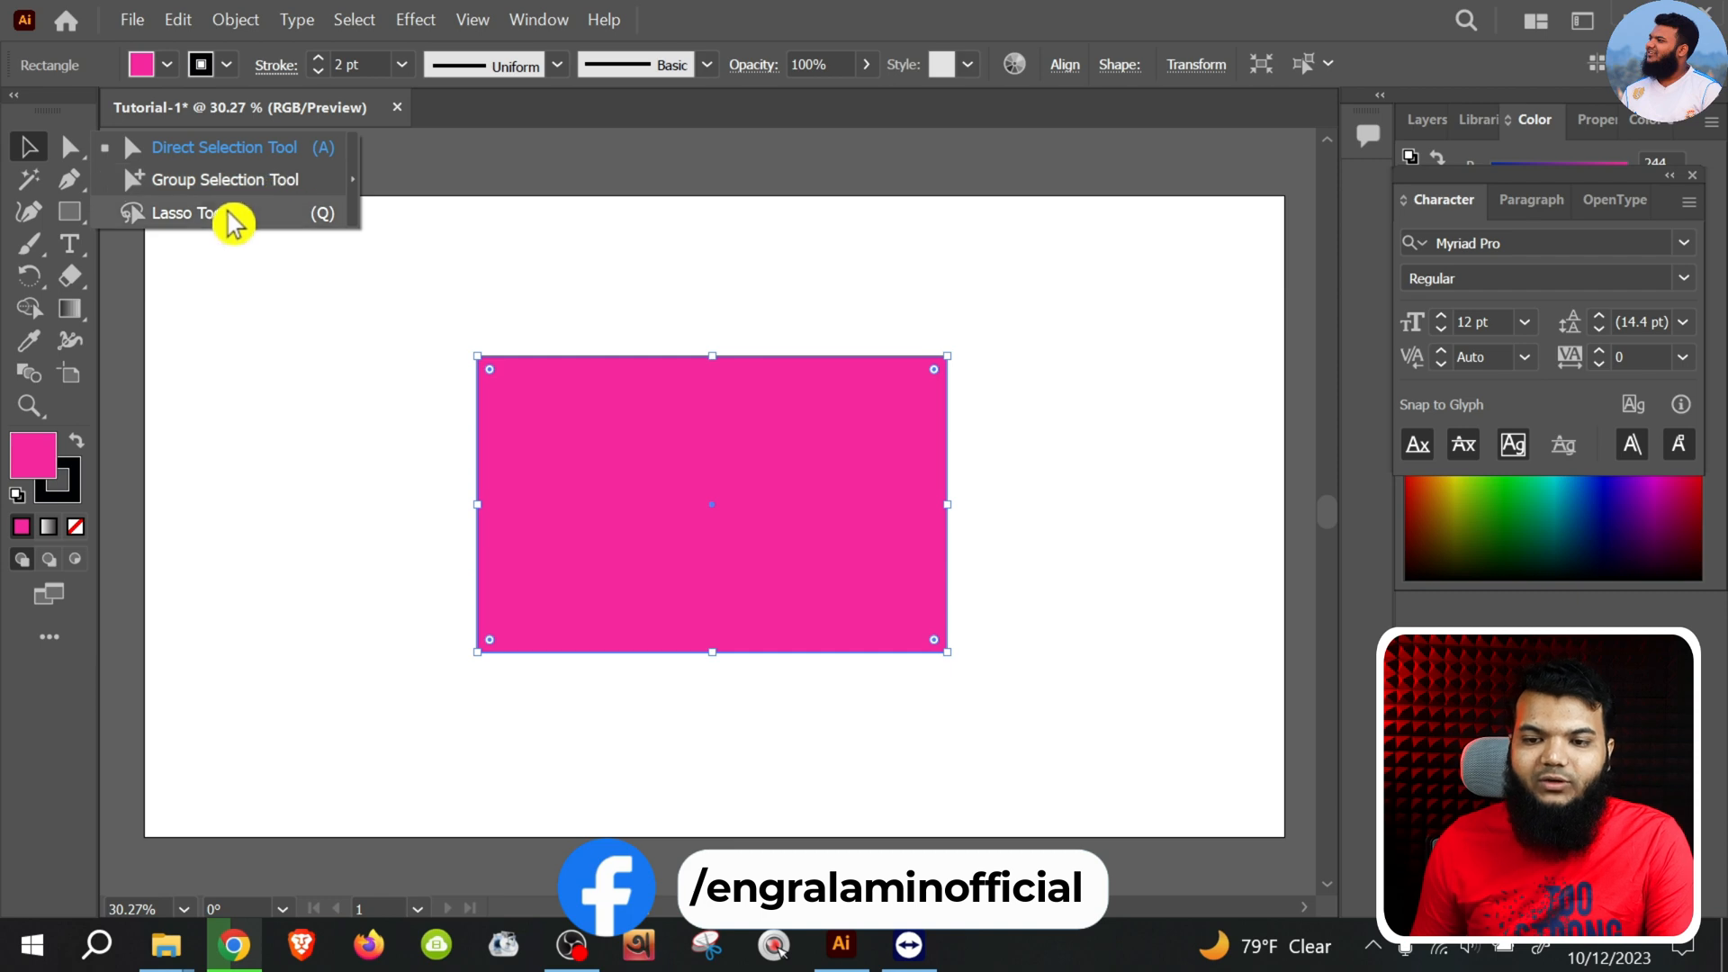
click(200, 158)
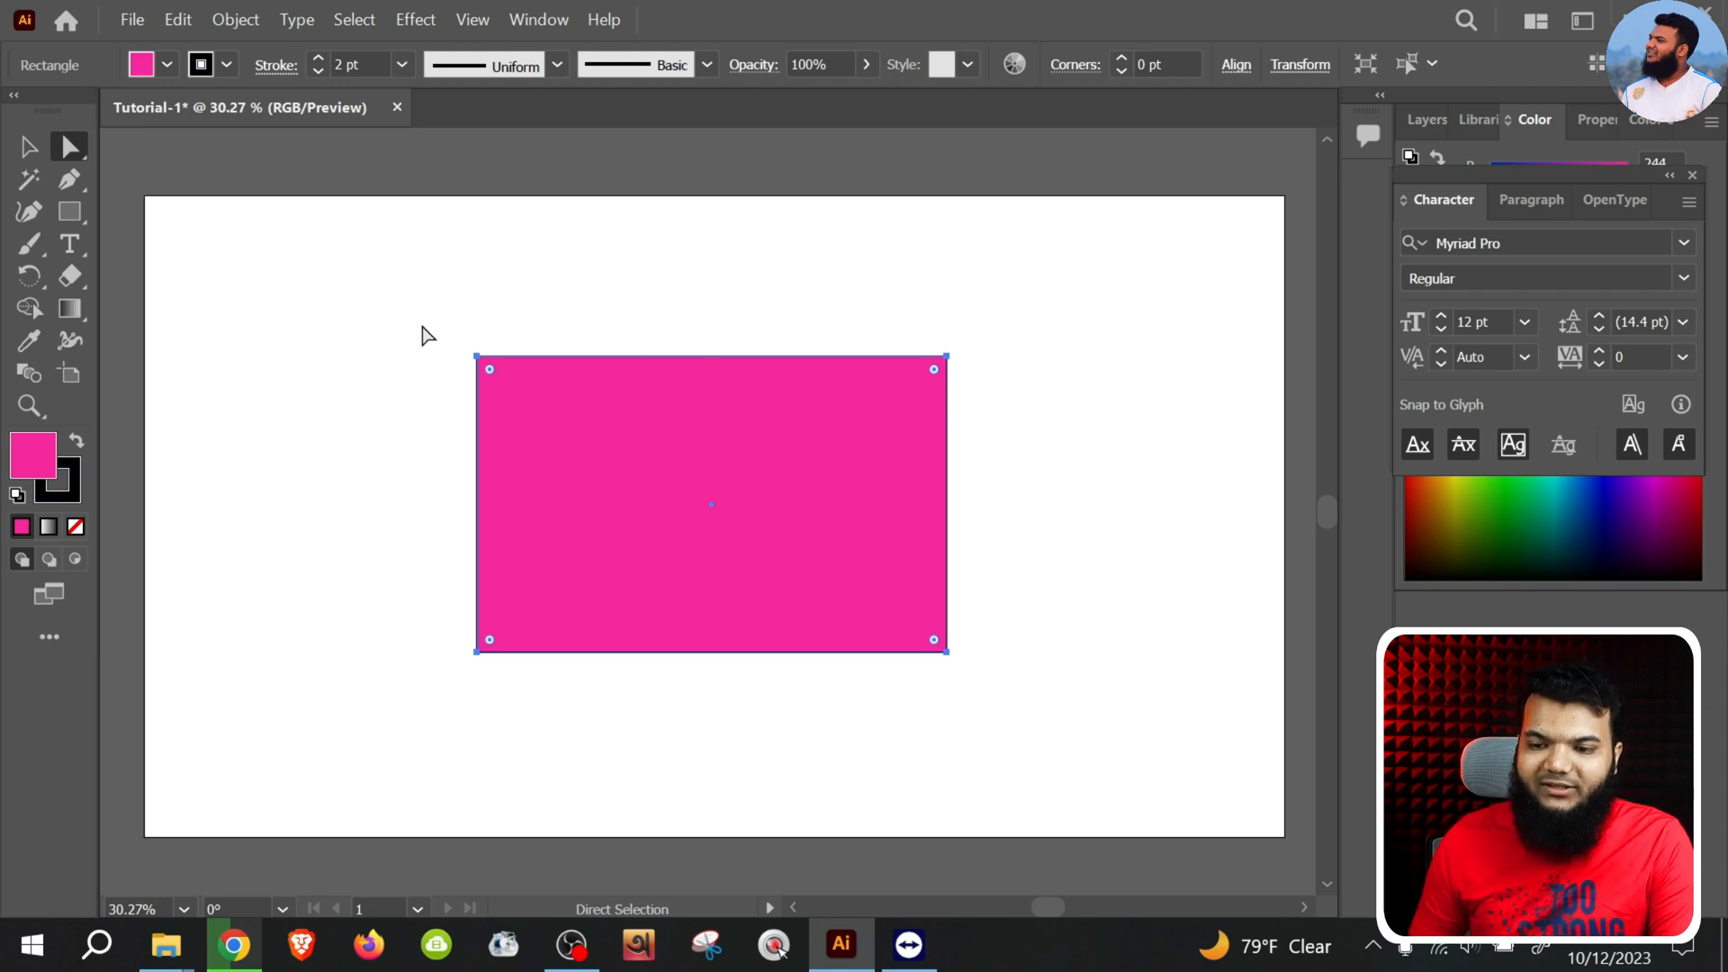
drag(422, 327, 540, 504)
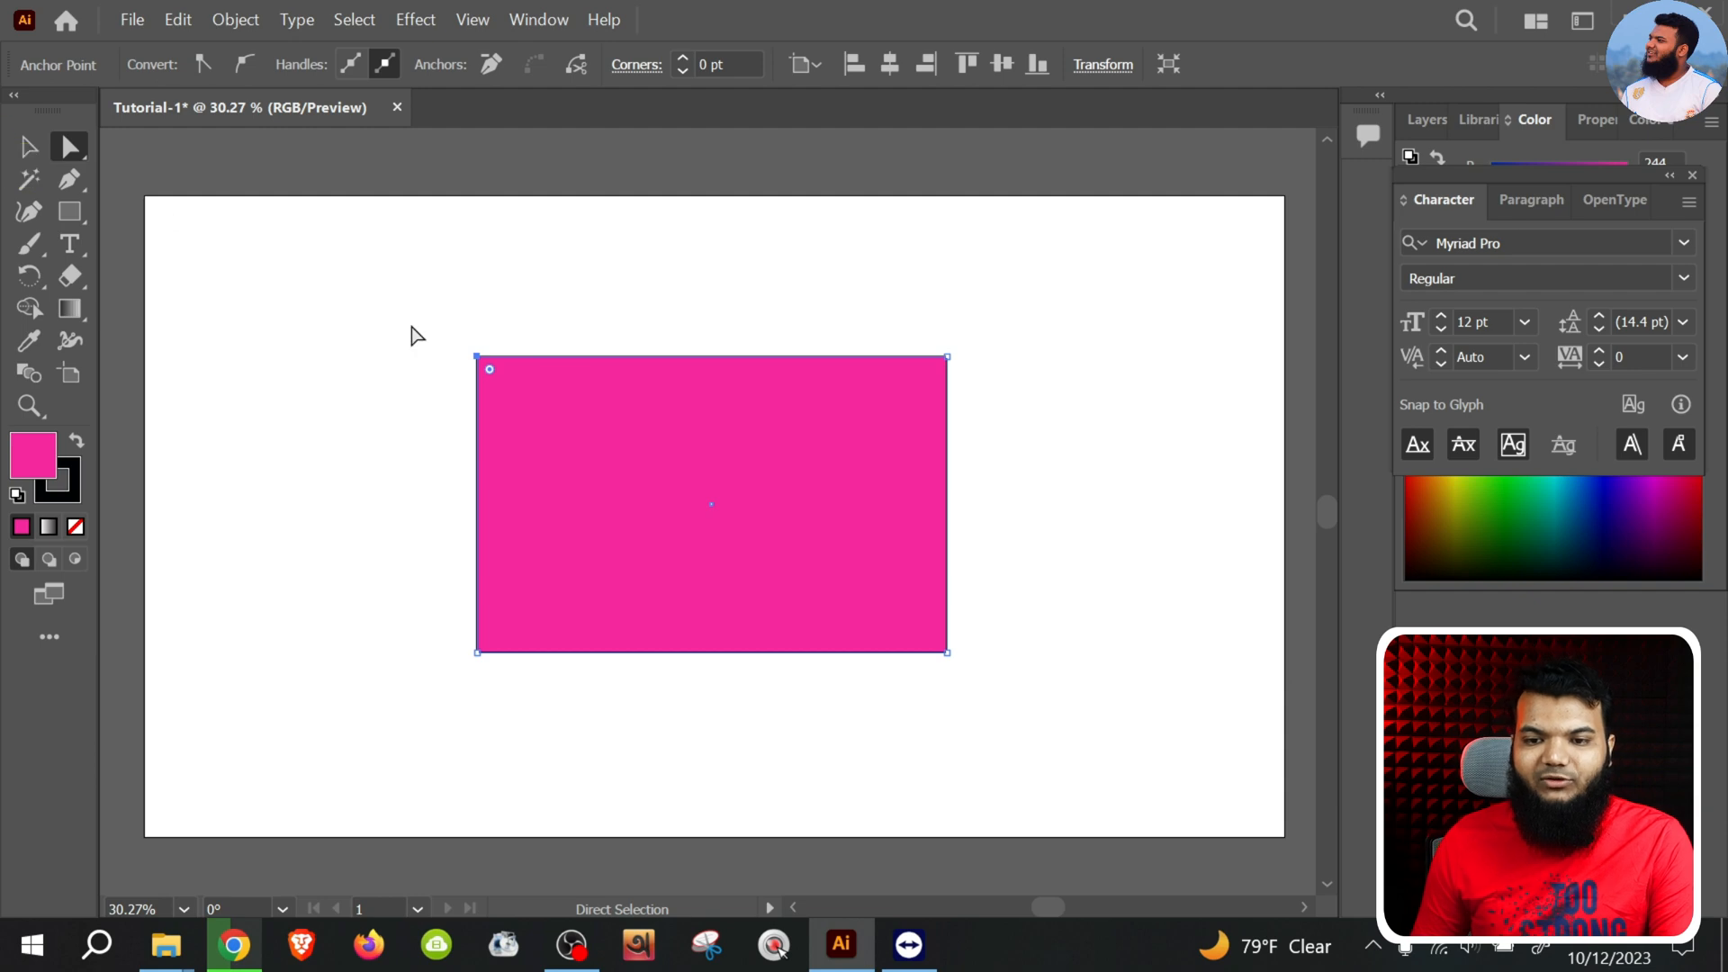
Enlarge the whole rectangle to cover most of the artboard, centre it there and deselect it
click(45, 157)
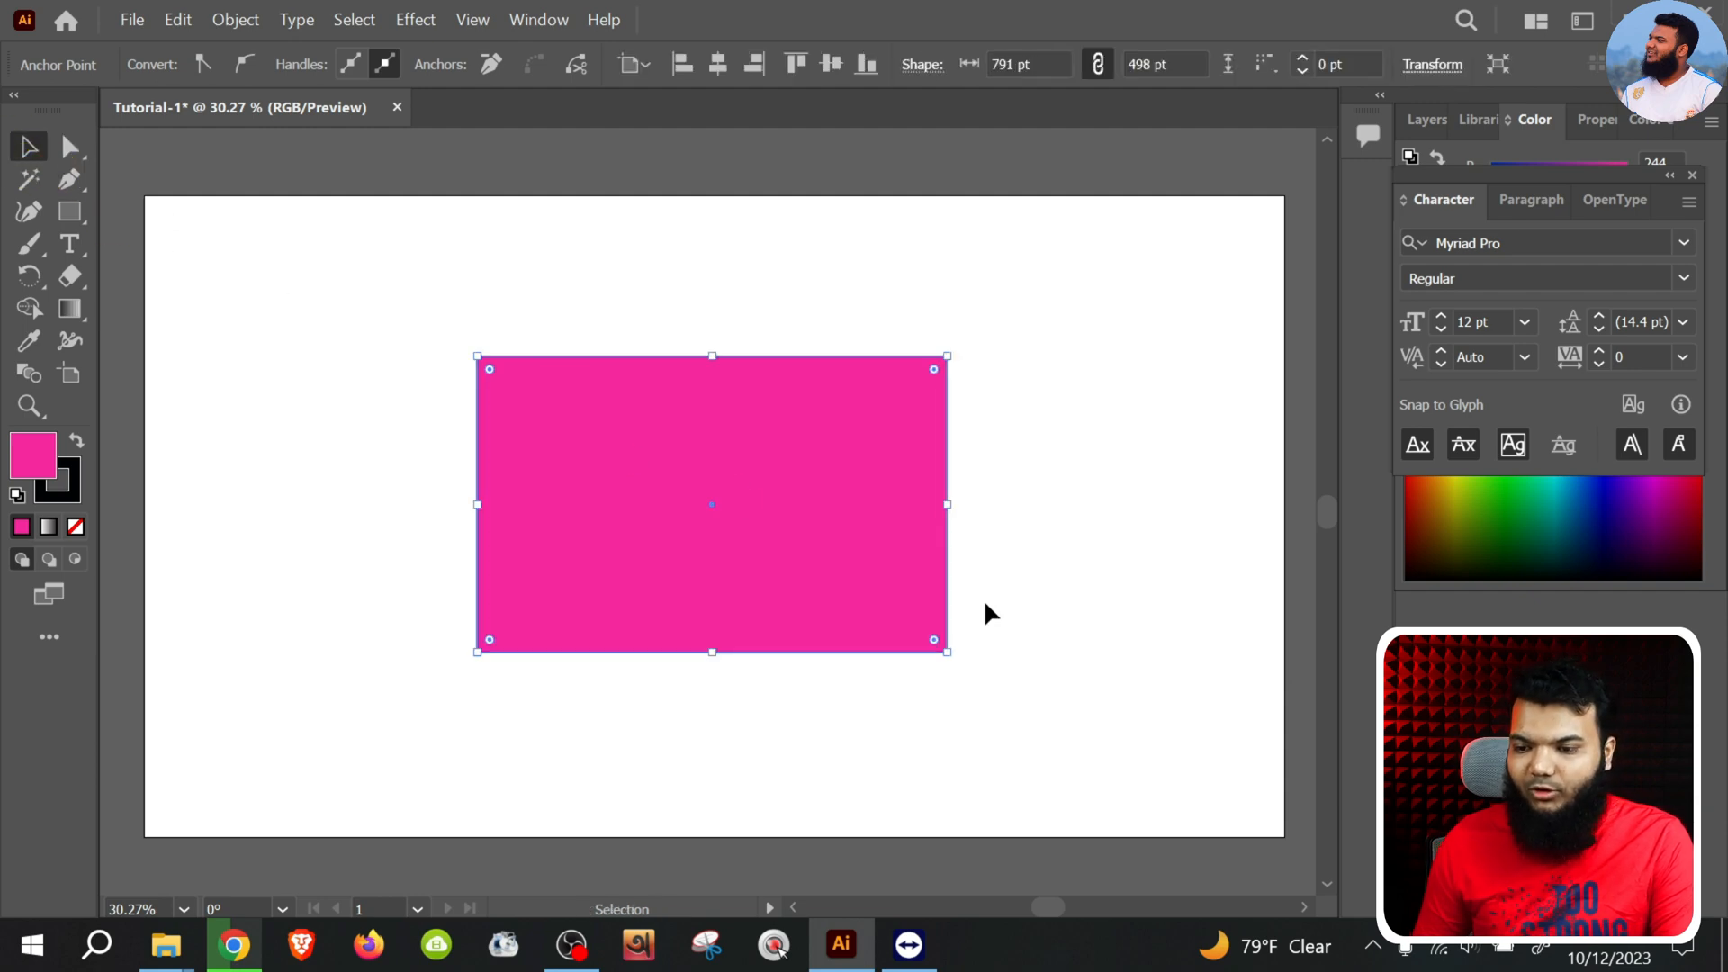
drag(936, 645, 1191, 814)
drag(884, 650, 739, 567)
drag(1048, 733, 1231, 802)
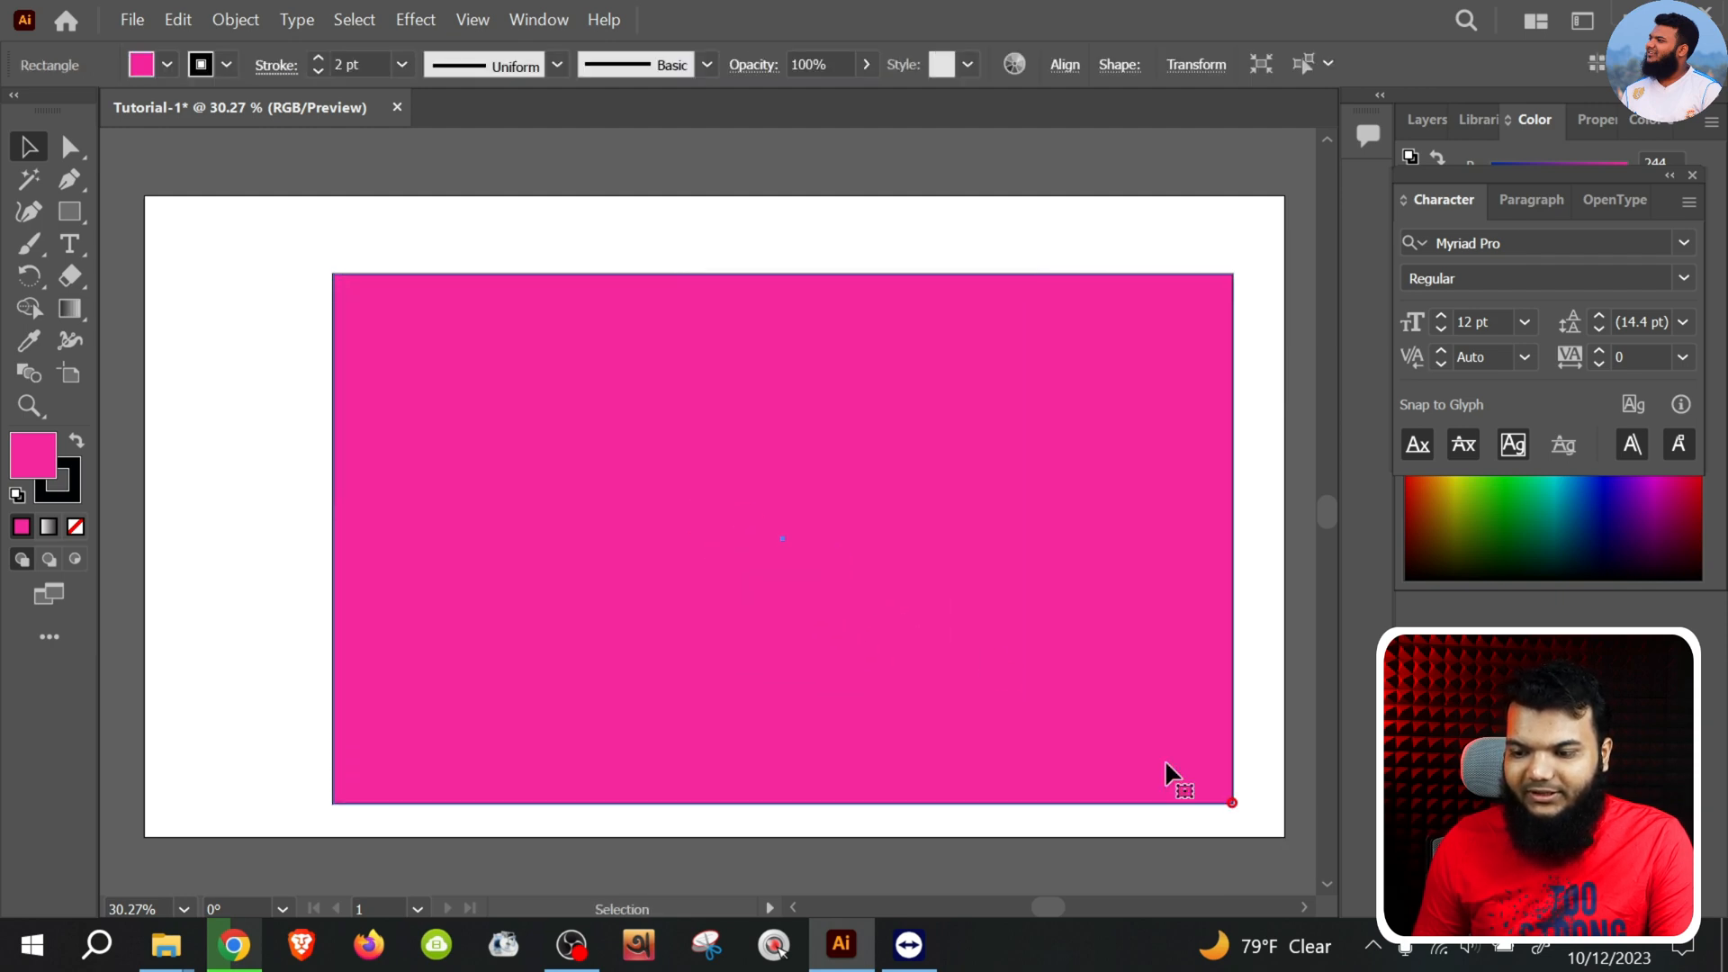
drag(956, 654, 887, 621)
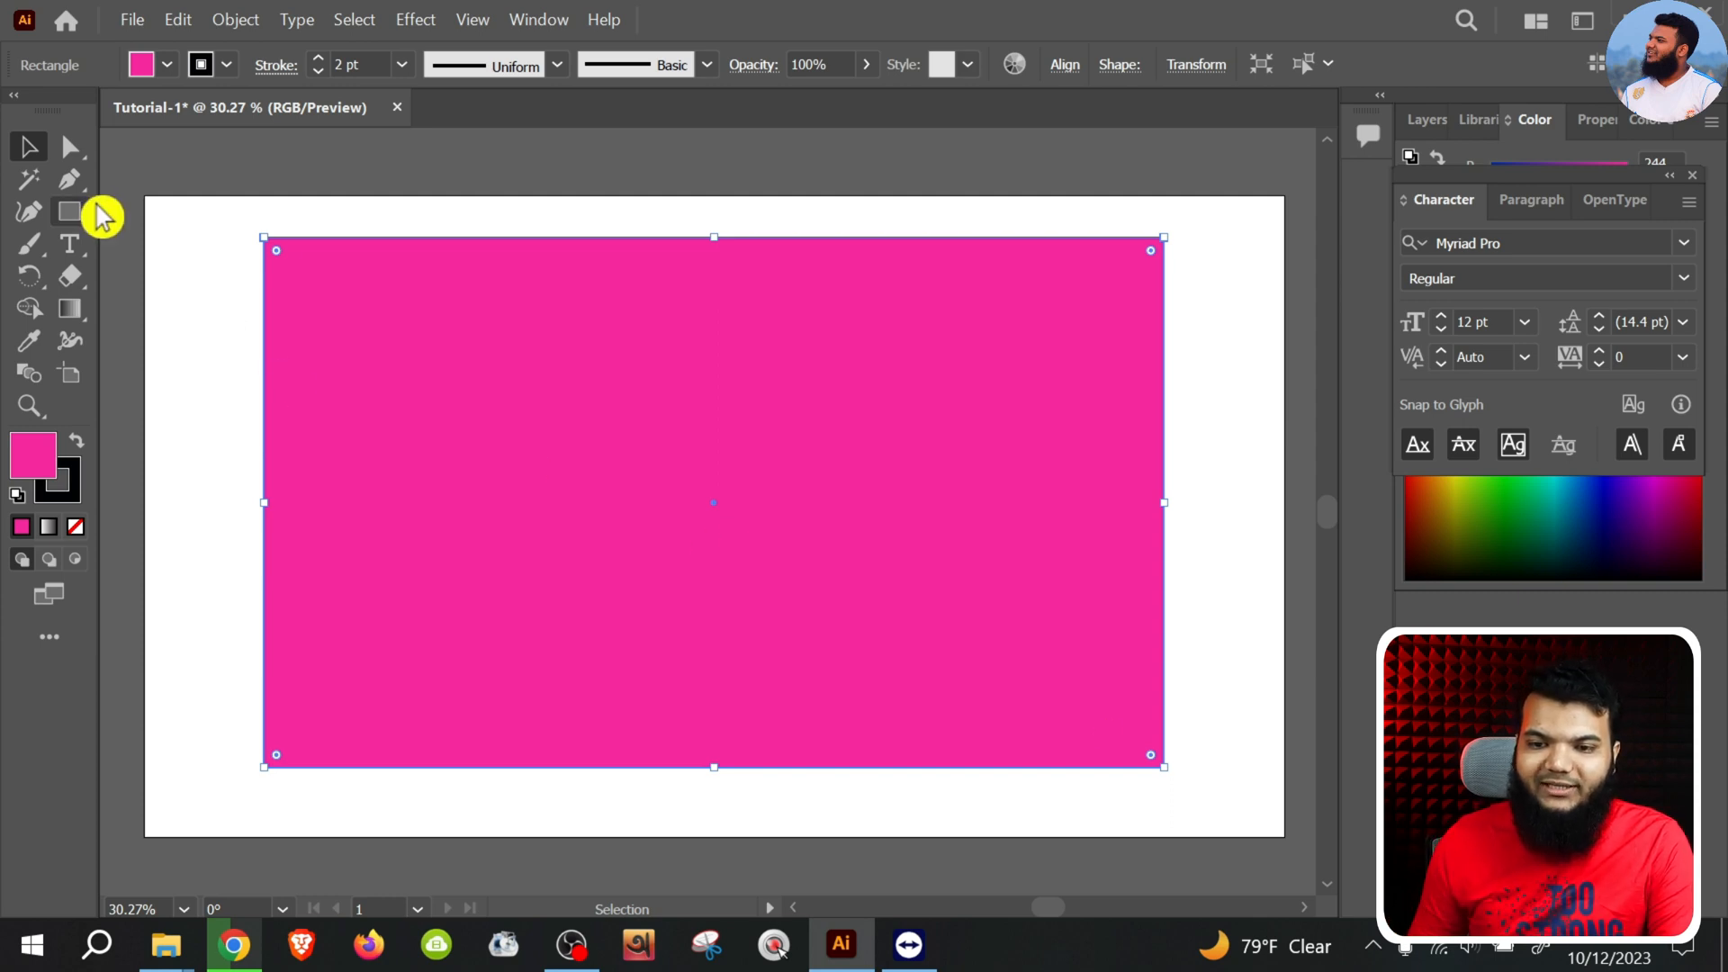
click(223, 303)
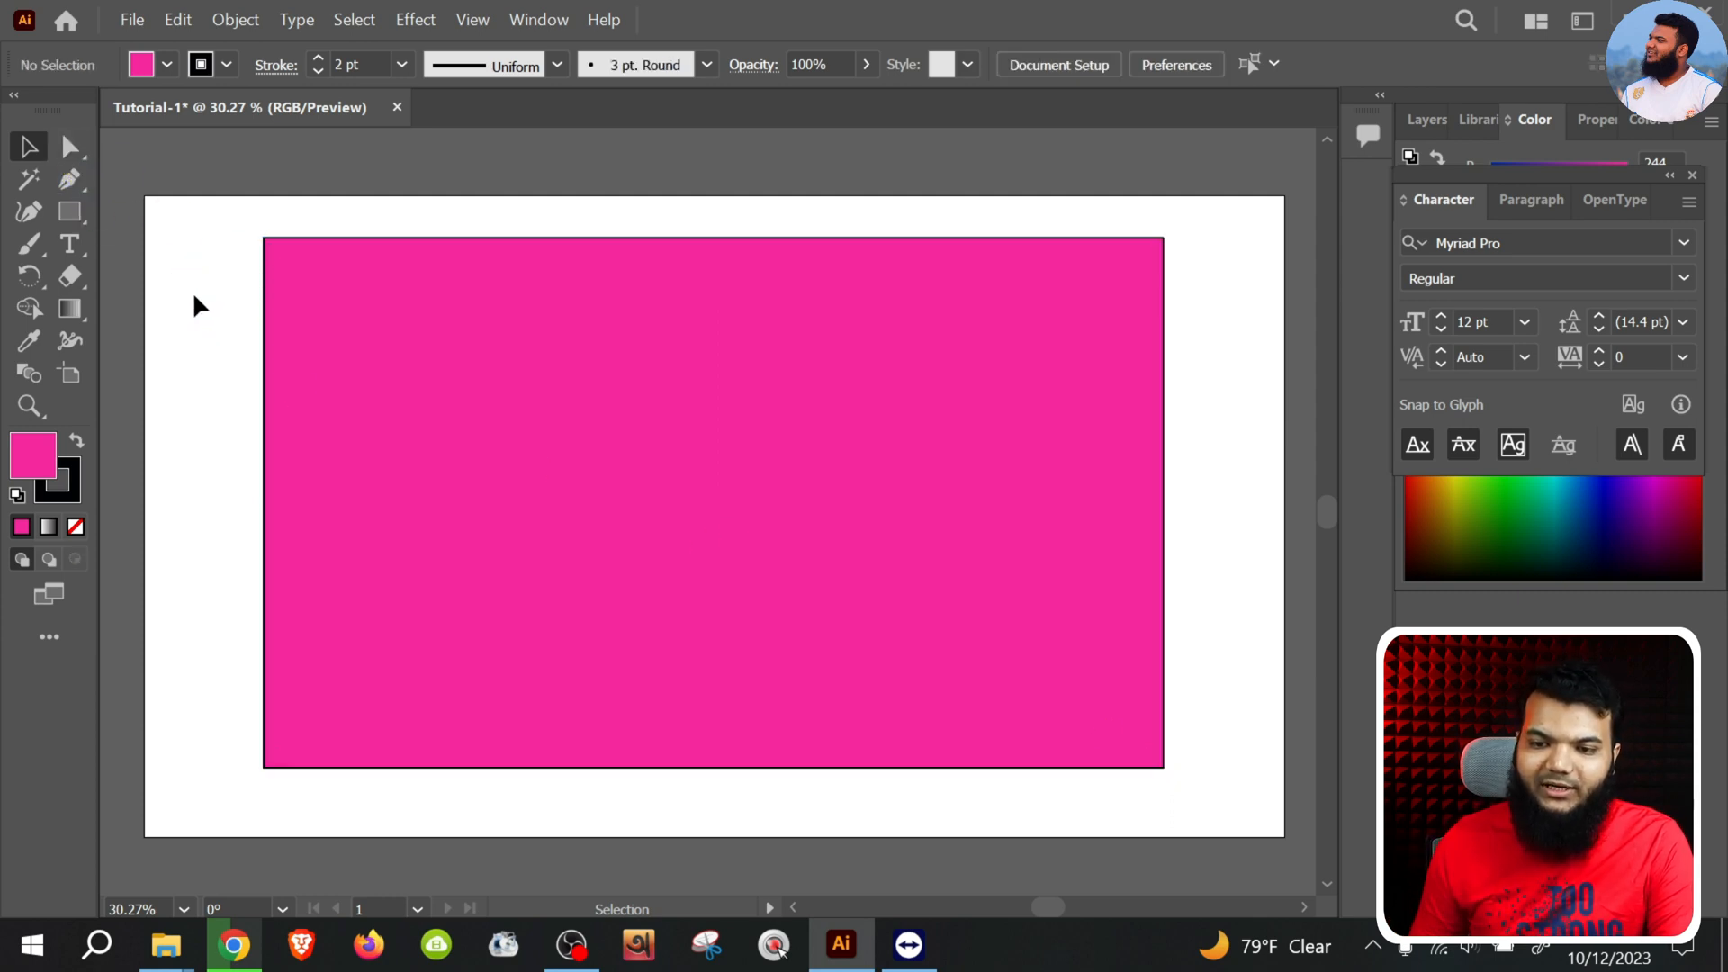
Round the rectangle's upper-left corner to about 151 pt and its upper-right corner to about 778 pt
click(70, 146)
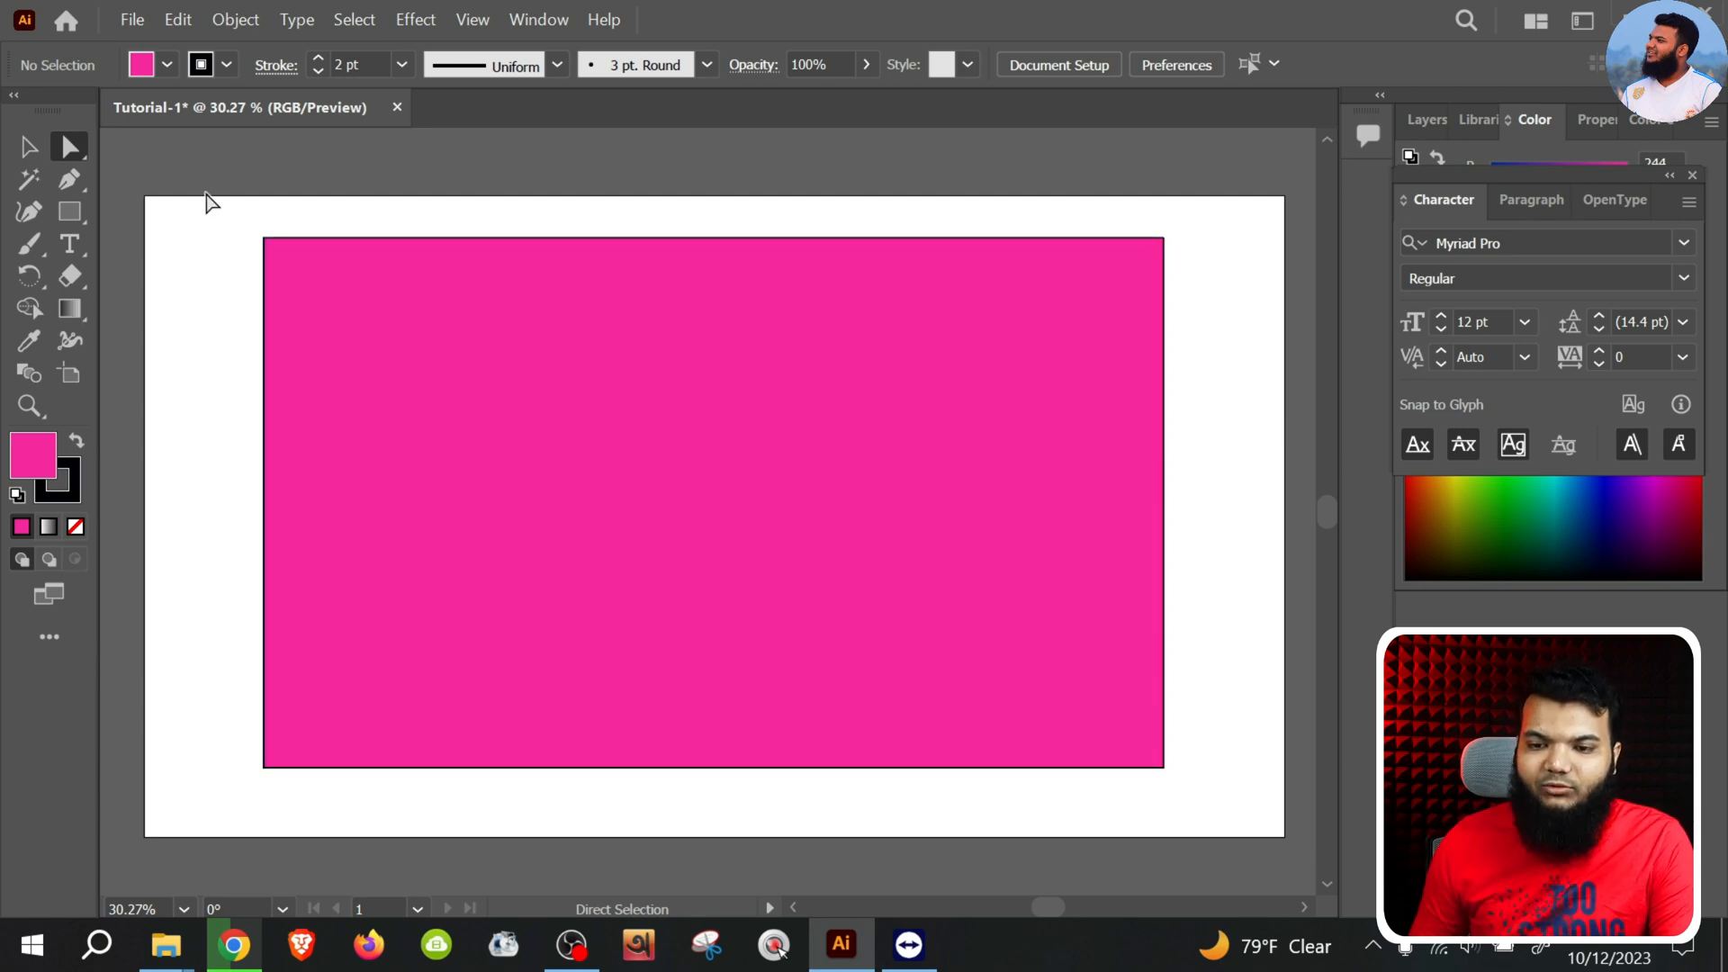
drag(205, 196, 378, 365)
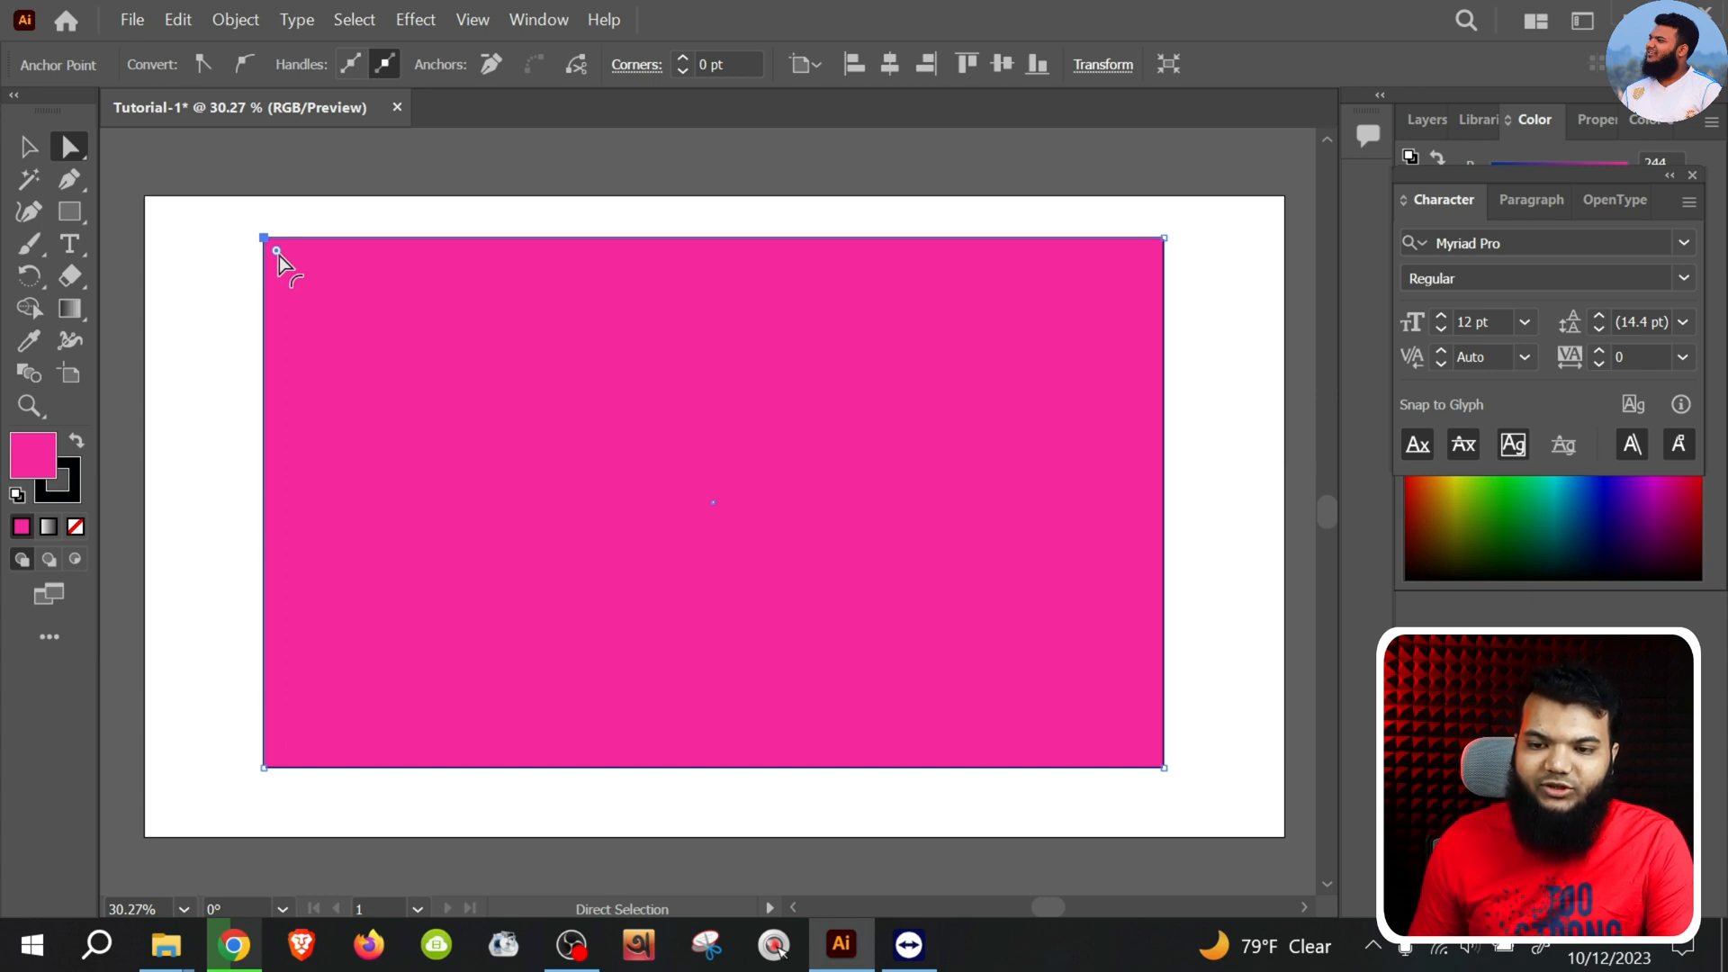
drag(279, 255, 425, 257)
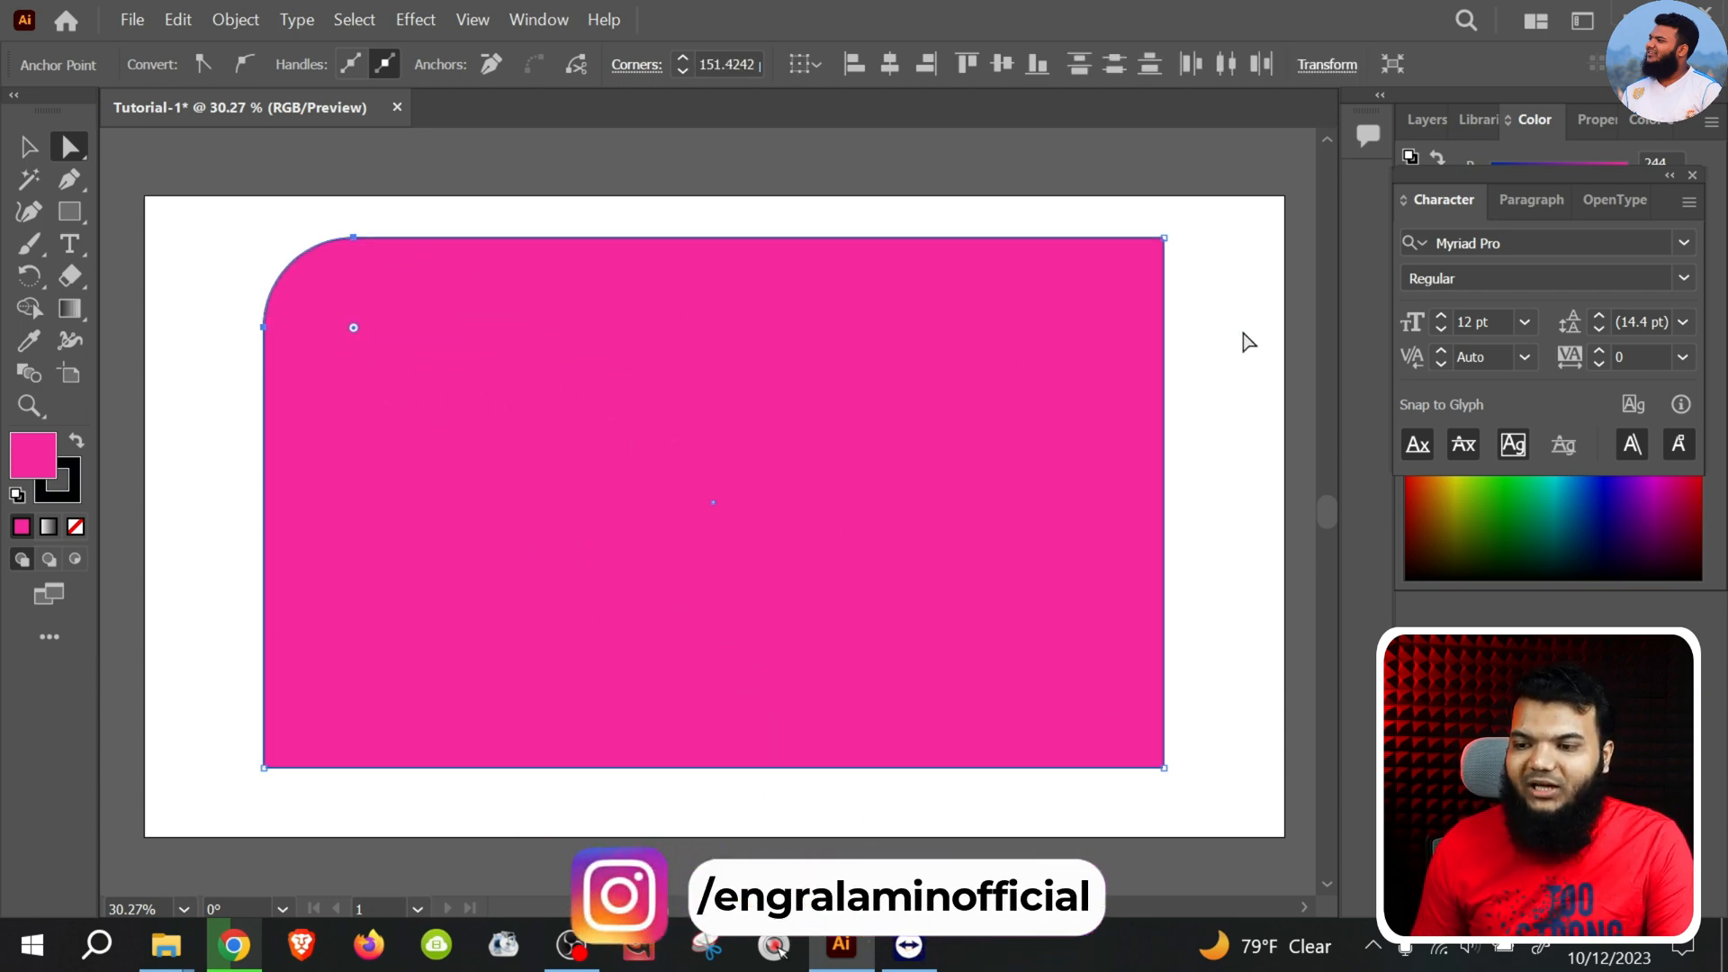
drag(1225, 230, 942, 286)
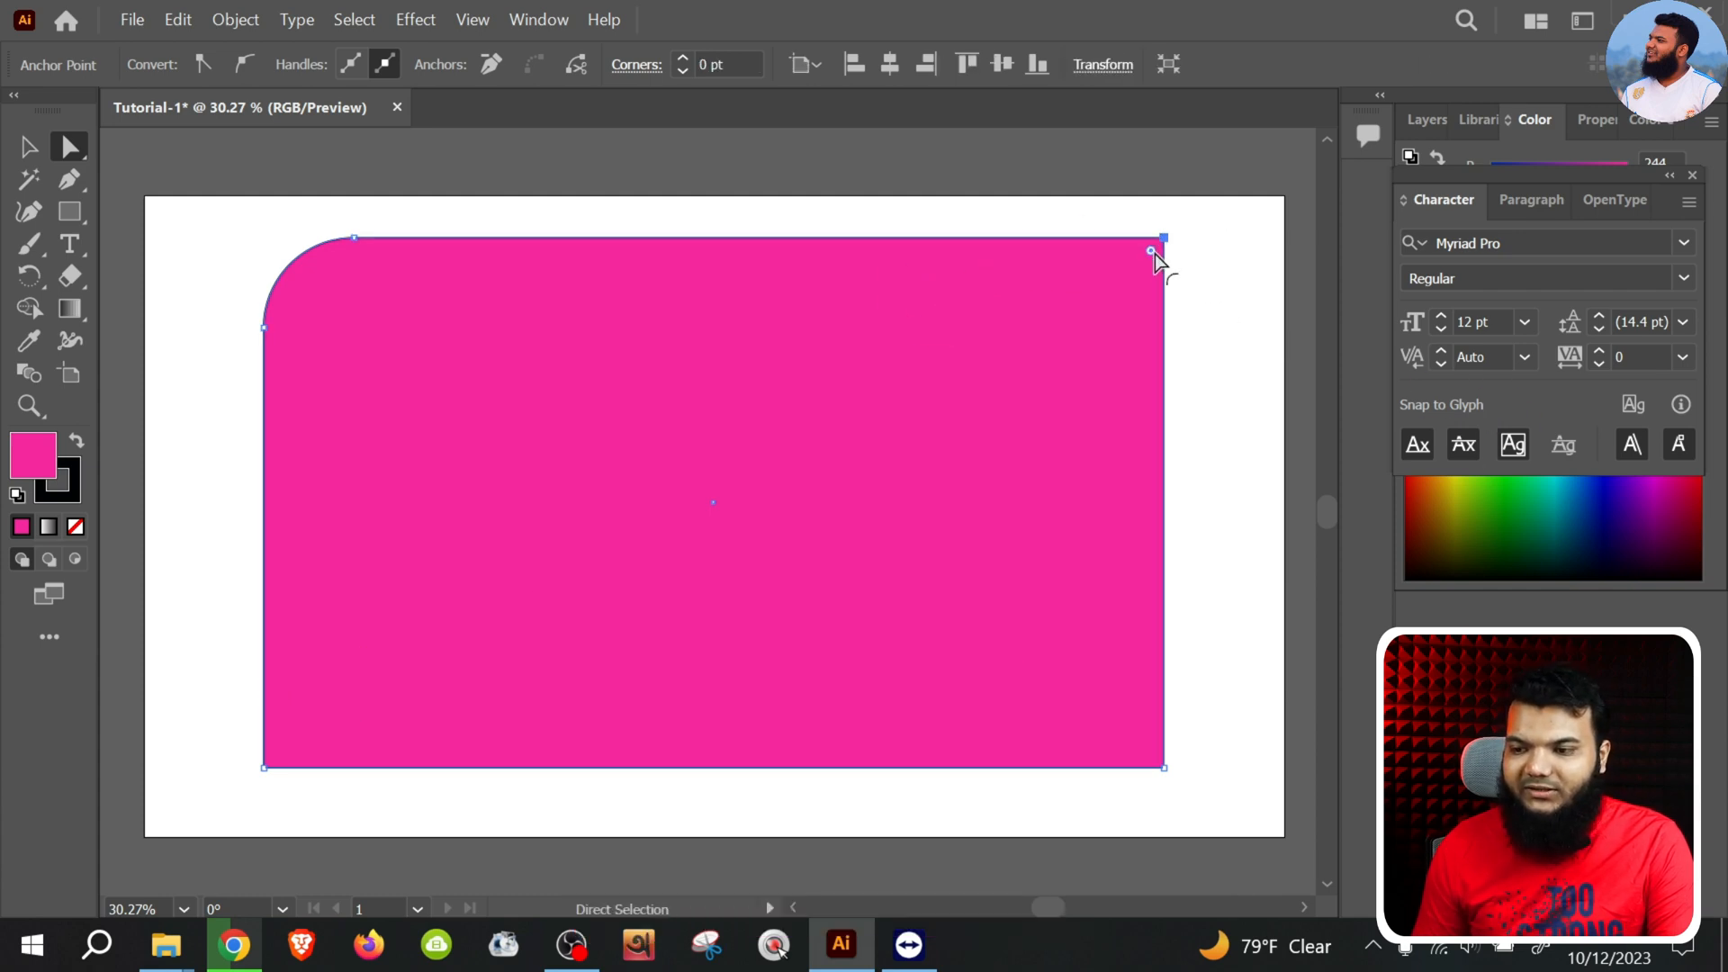
drag(1151, 256, 725, 714)
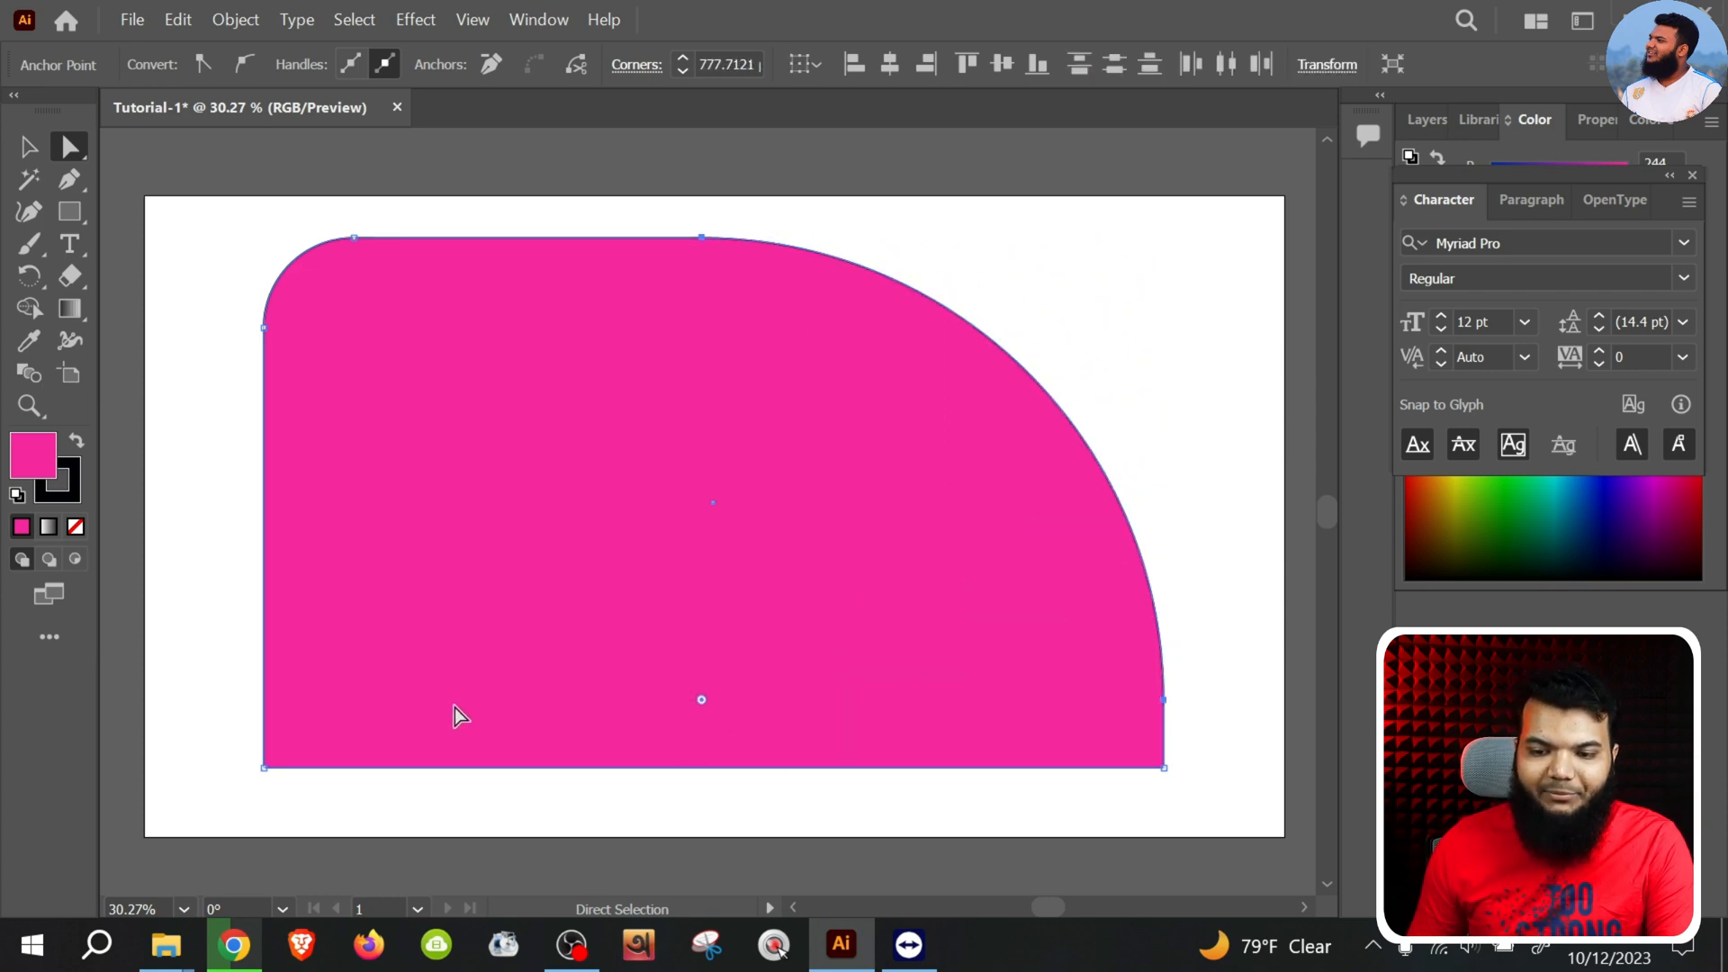
Round the rectangle's lower-left corner with a large radius and its lower-right corner with a small radius
drag(198, 689, 558, 904)
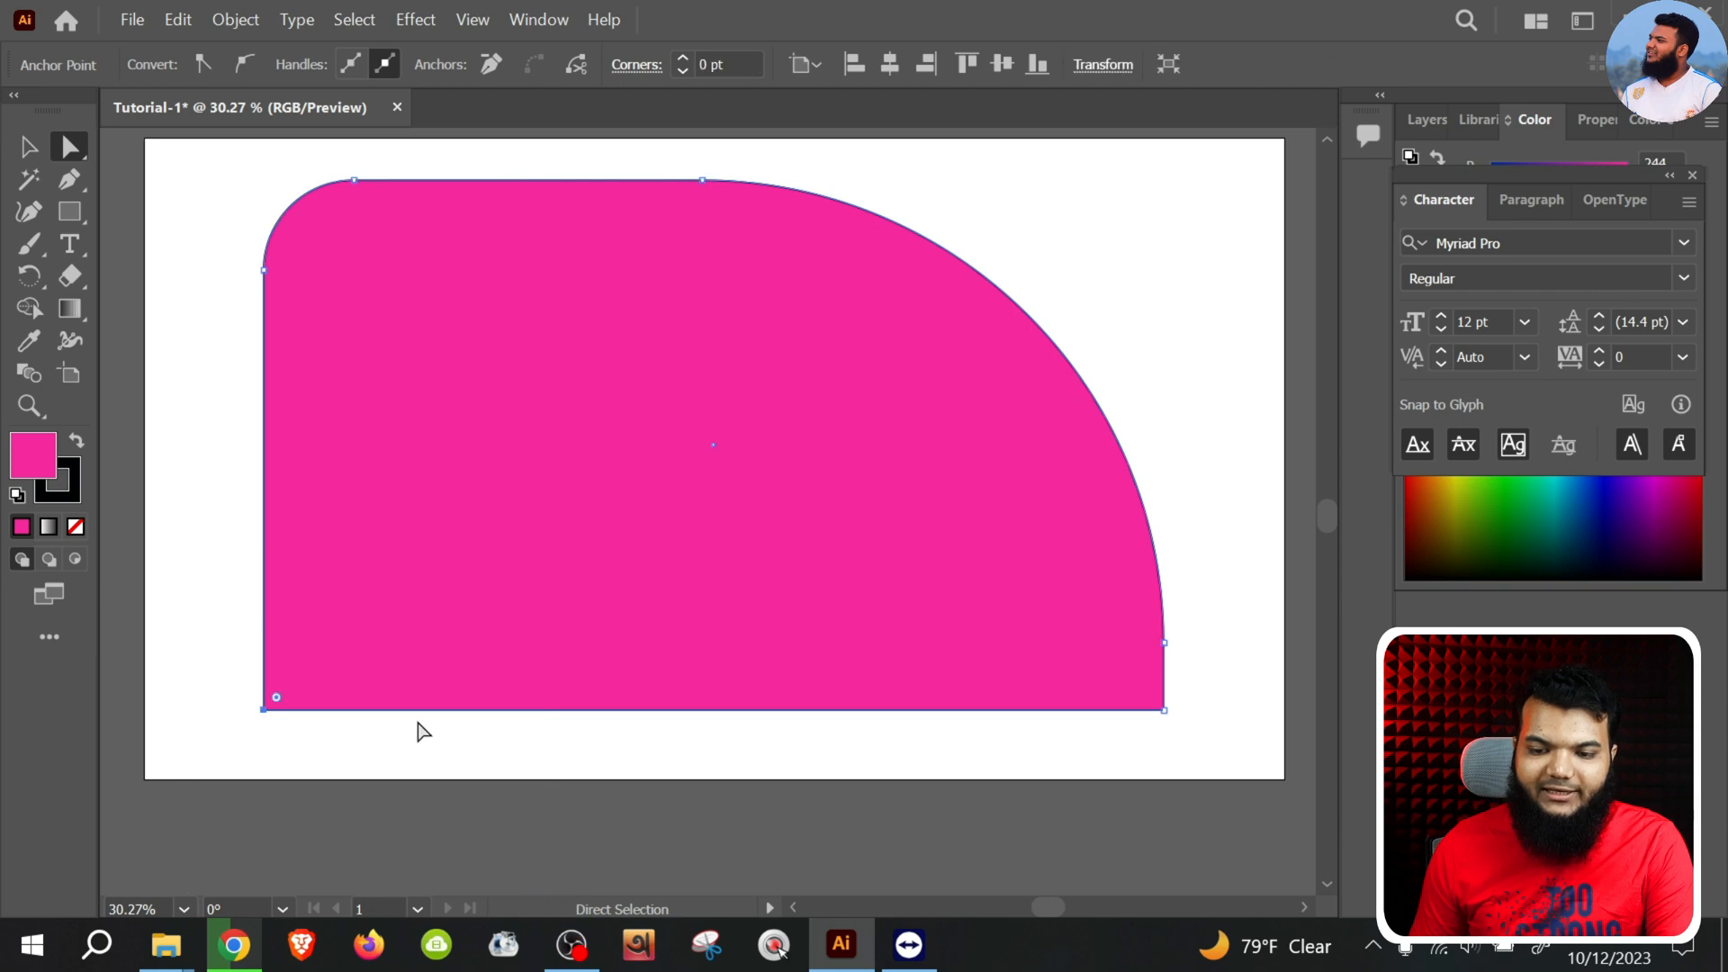
drag(283, 703, 758, 475)
drag(1246, 601, 963, 878)
drag(1150, 699, 1062, 657)
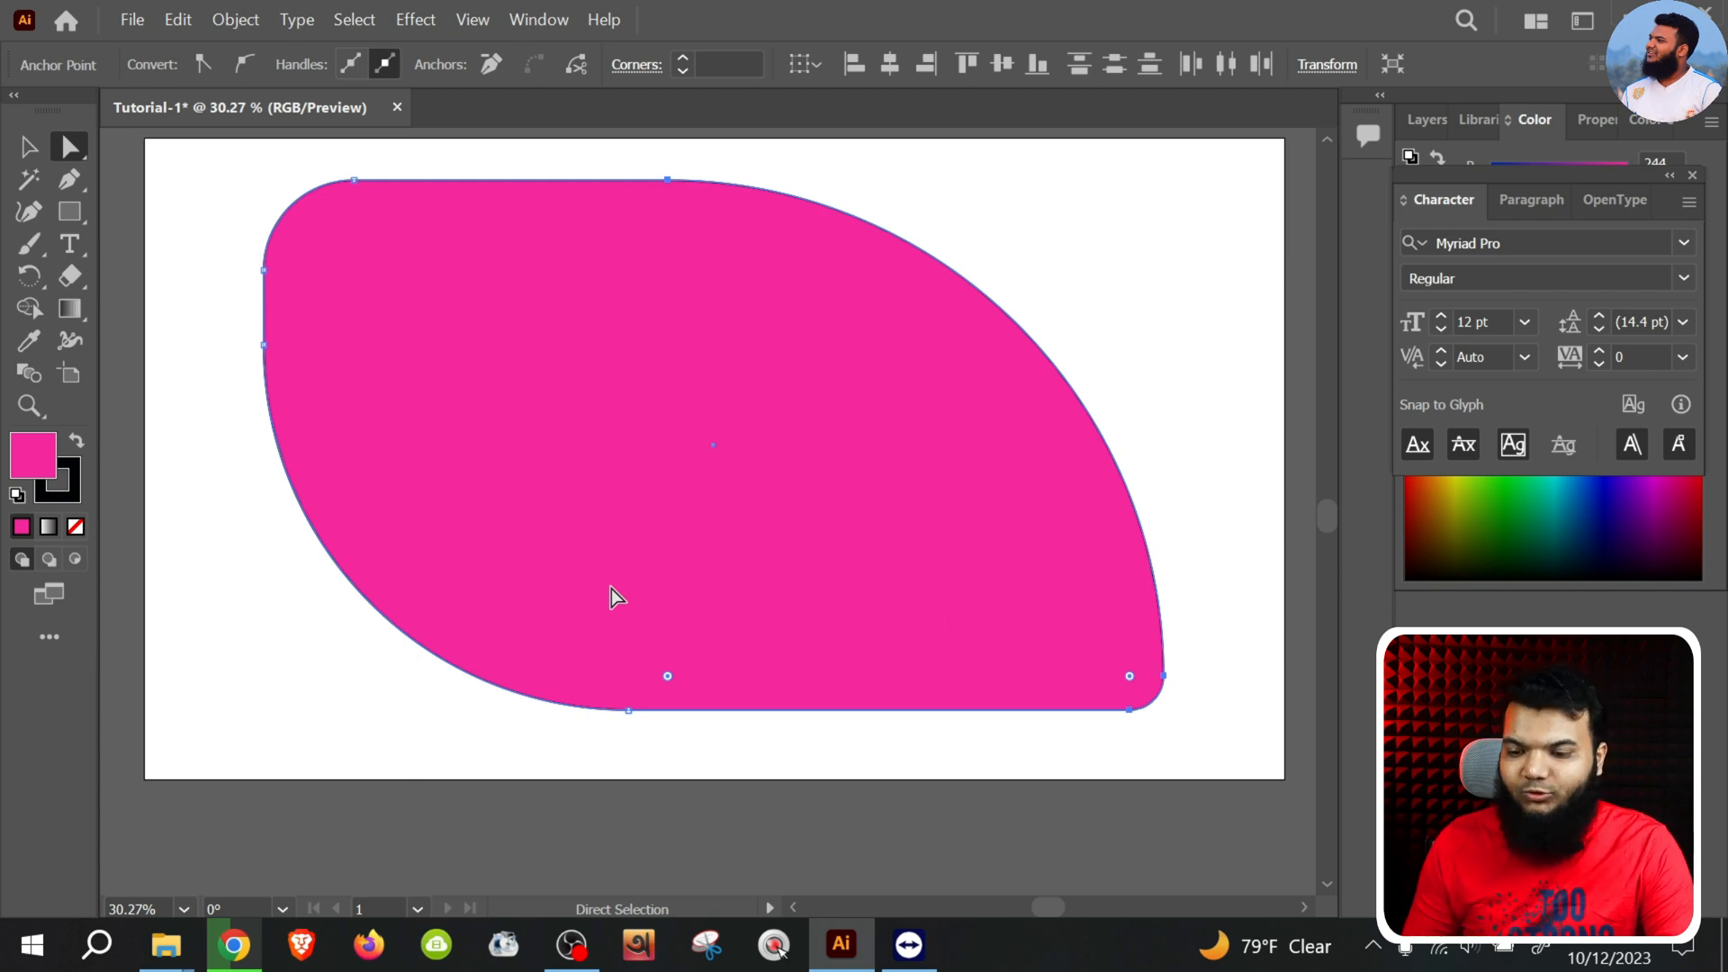
Delete the rounded rectangle and draw a large pink circle in its place
click(639, 488)
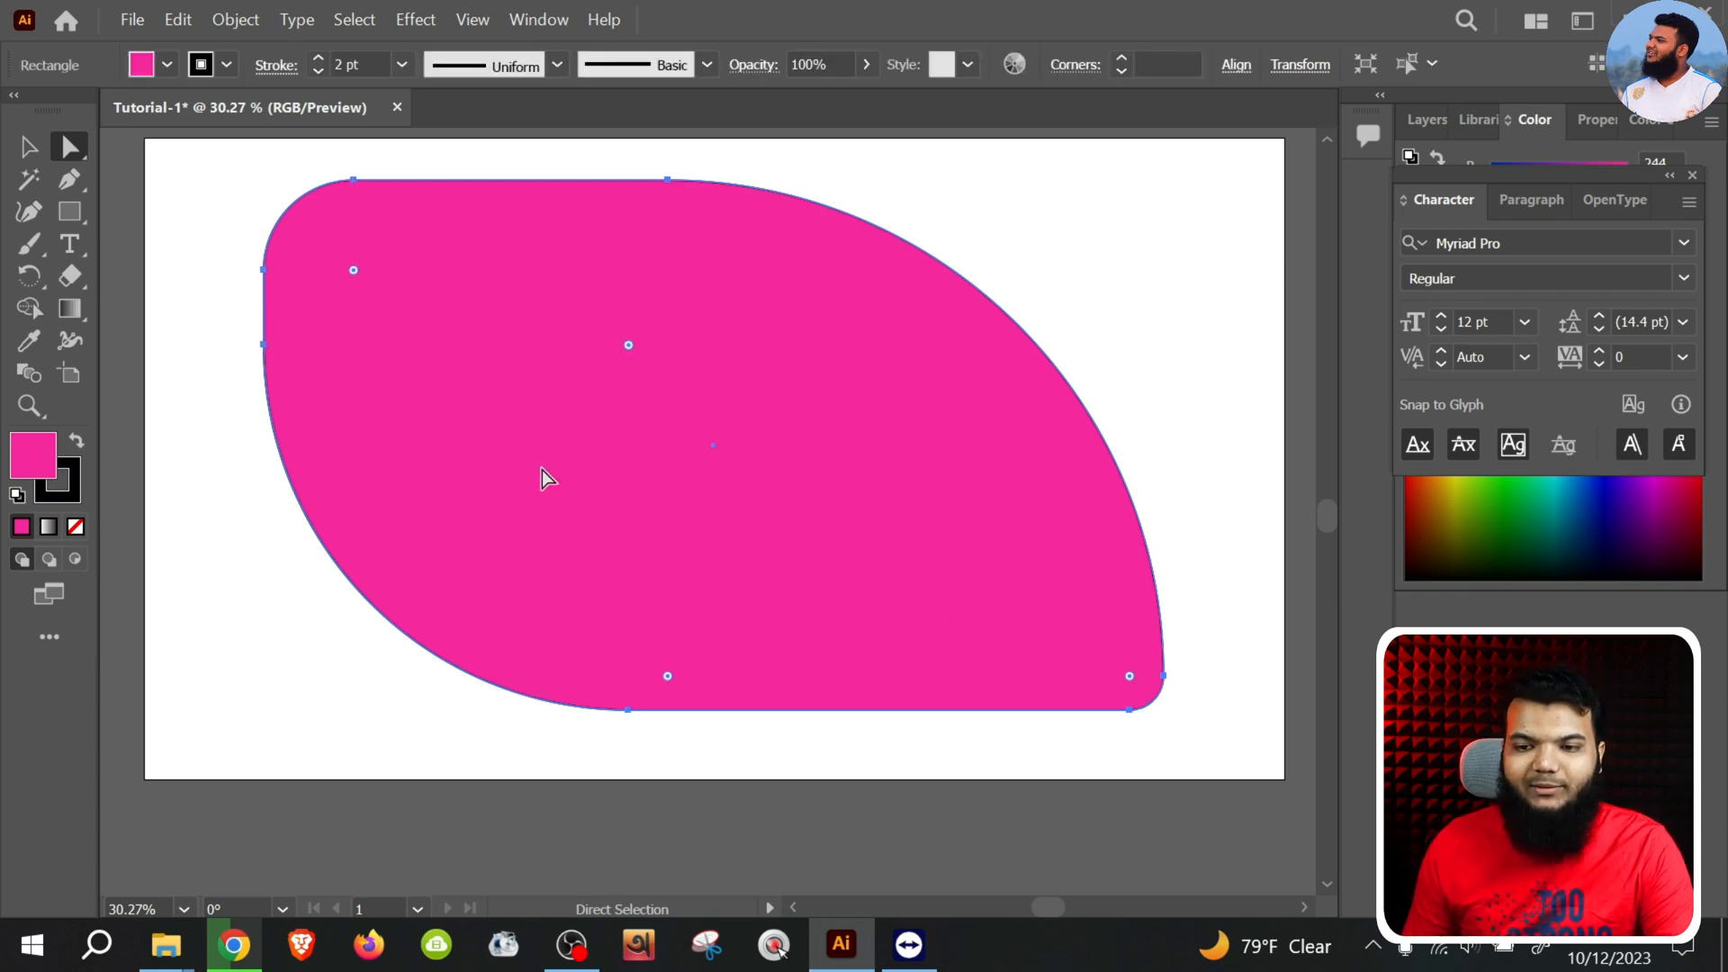
key(Delete)
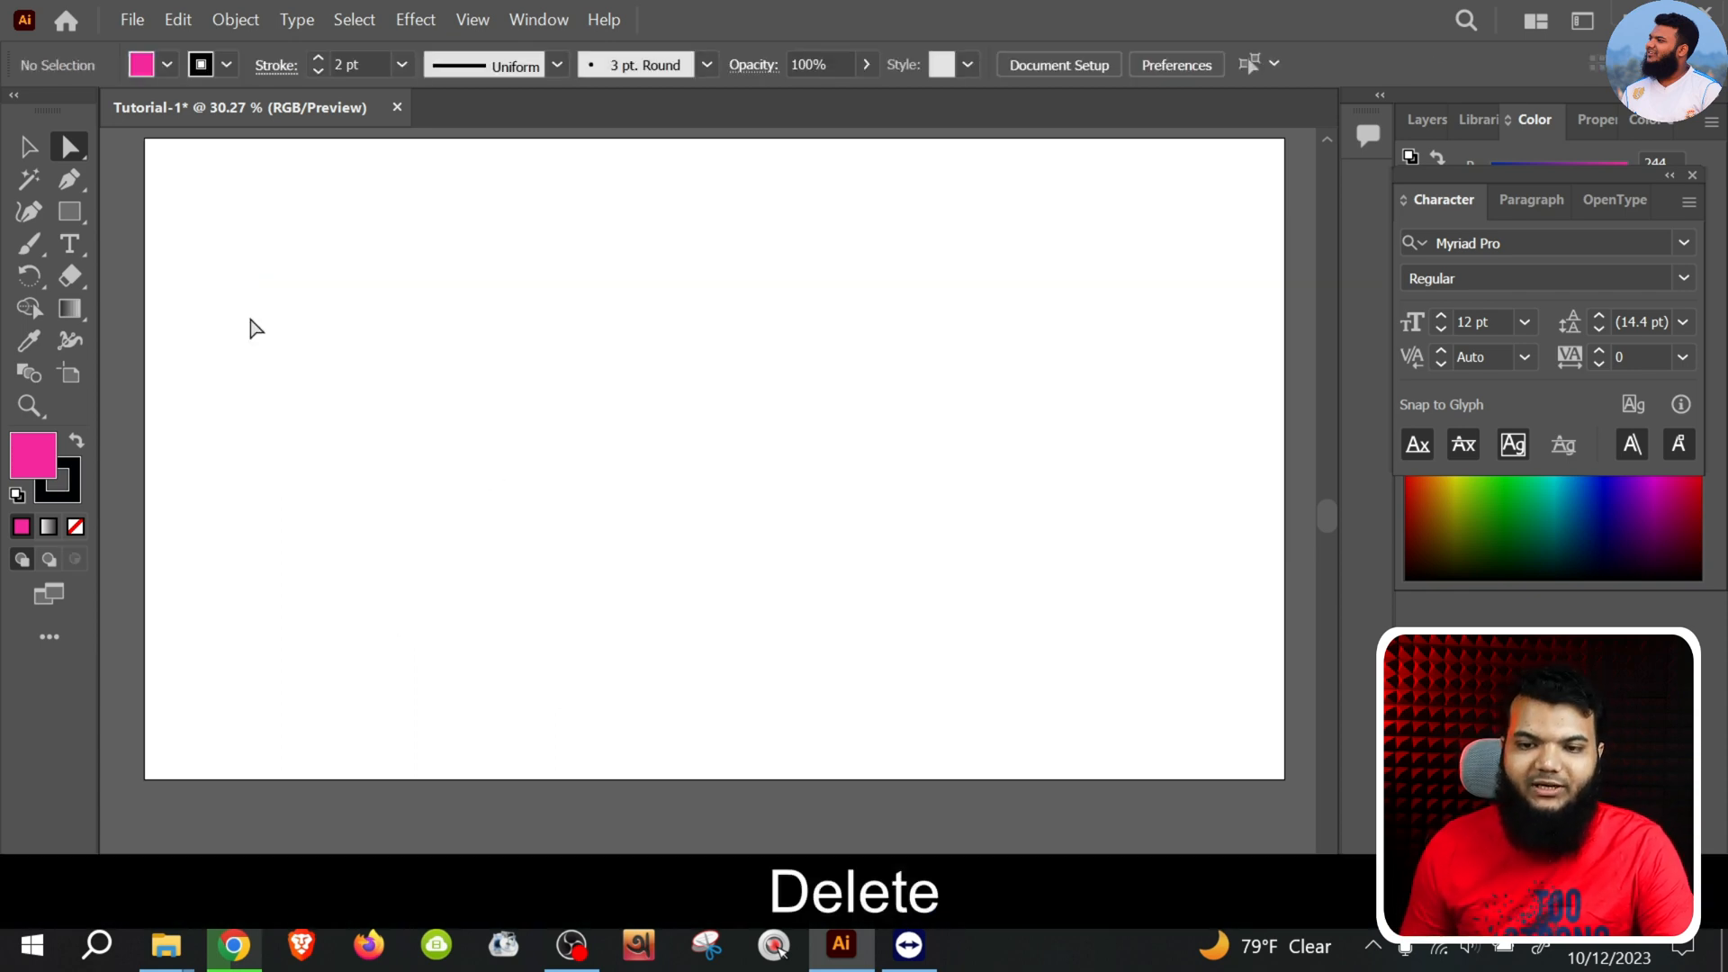
drag(72, 214, 147, 248)
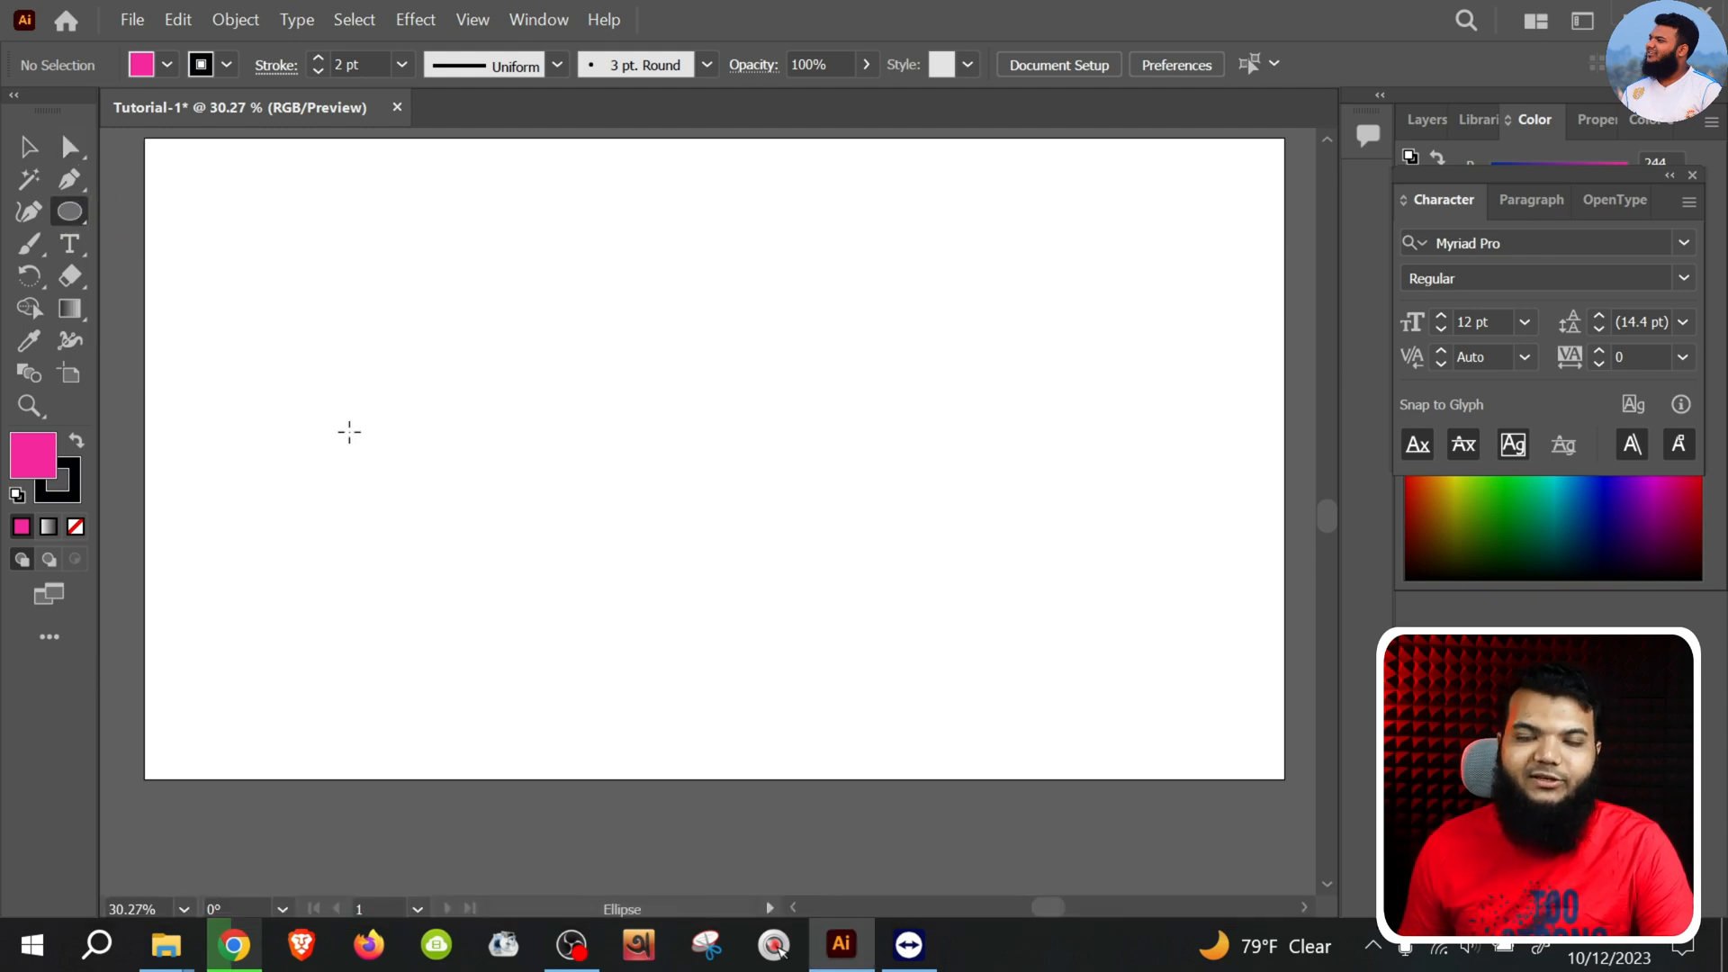
drag(441, 222, 1046, 779)
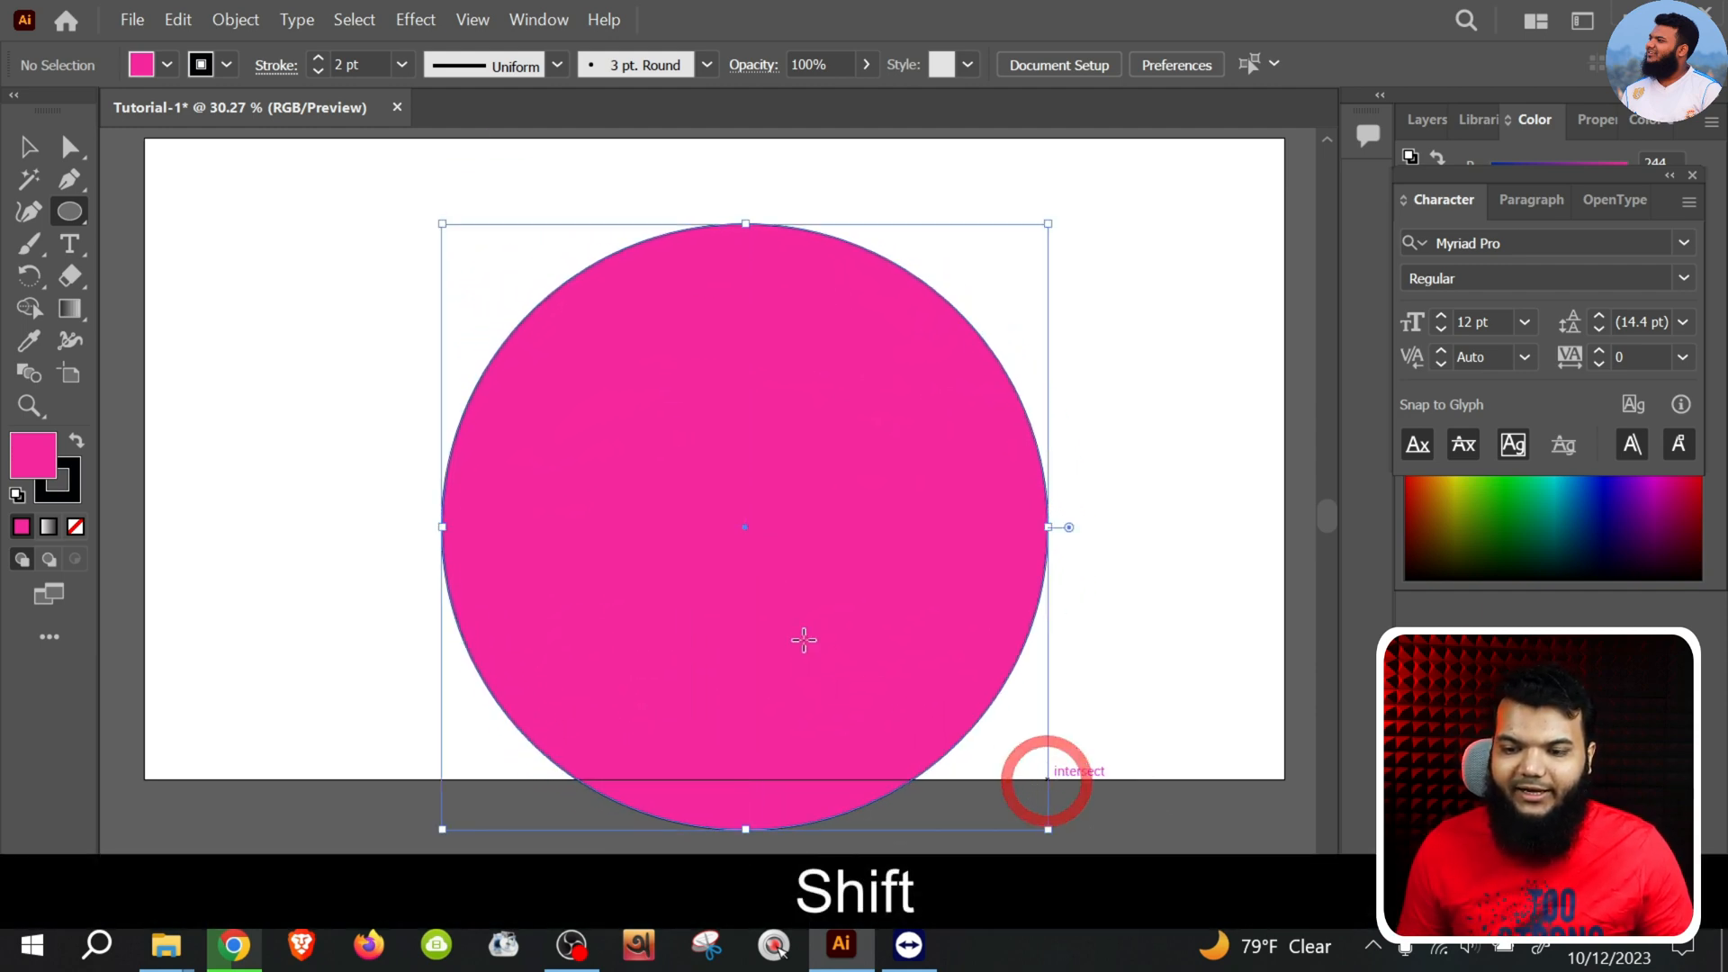
Move the circle up and to the left so it fits inside the artboard, and deselect it
click(30, 148)
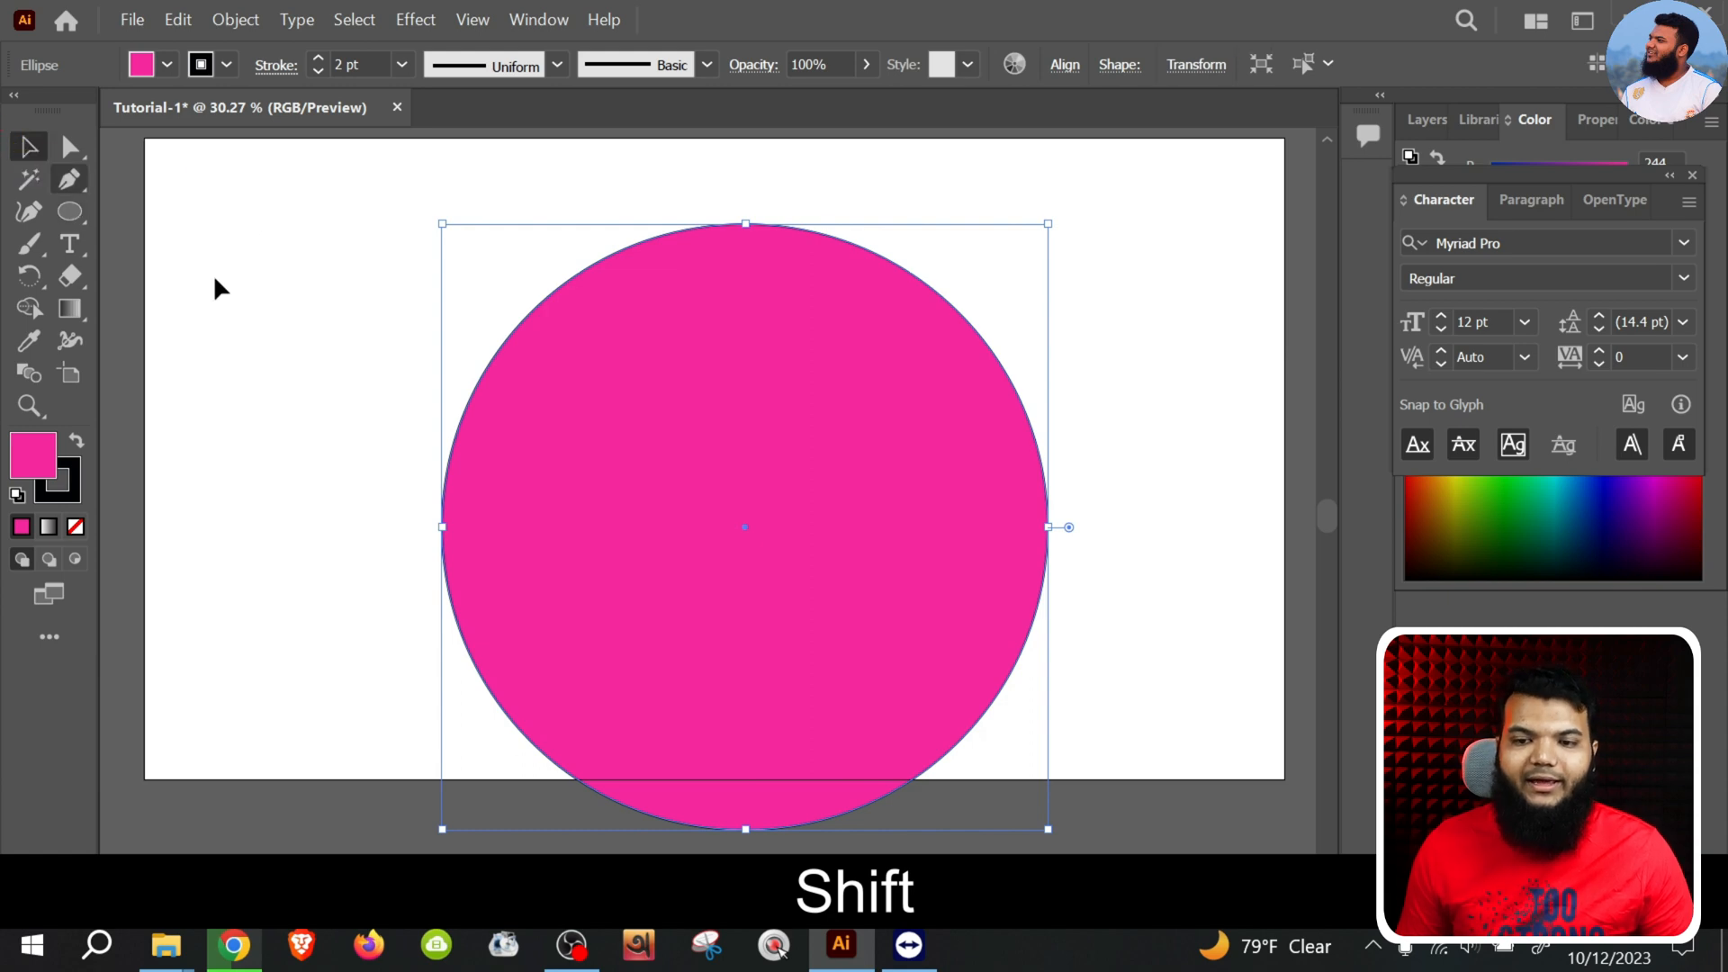
drag(590, 510, 528, 455)
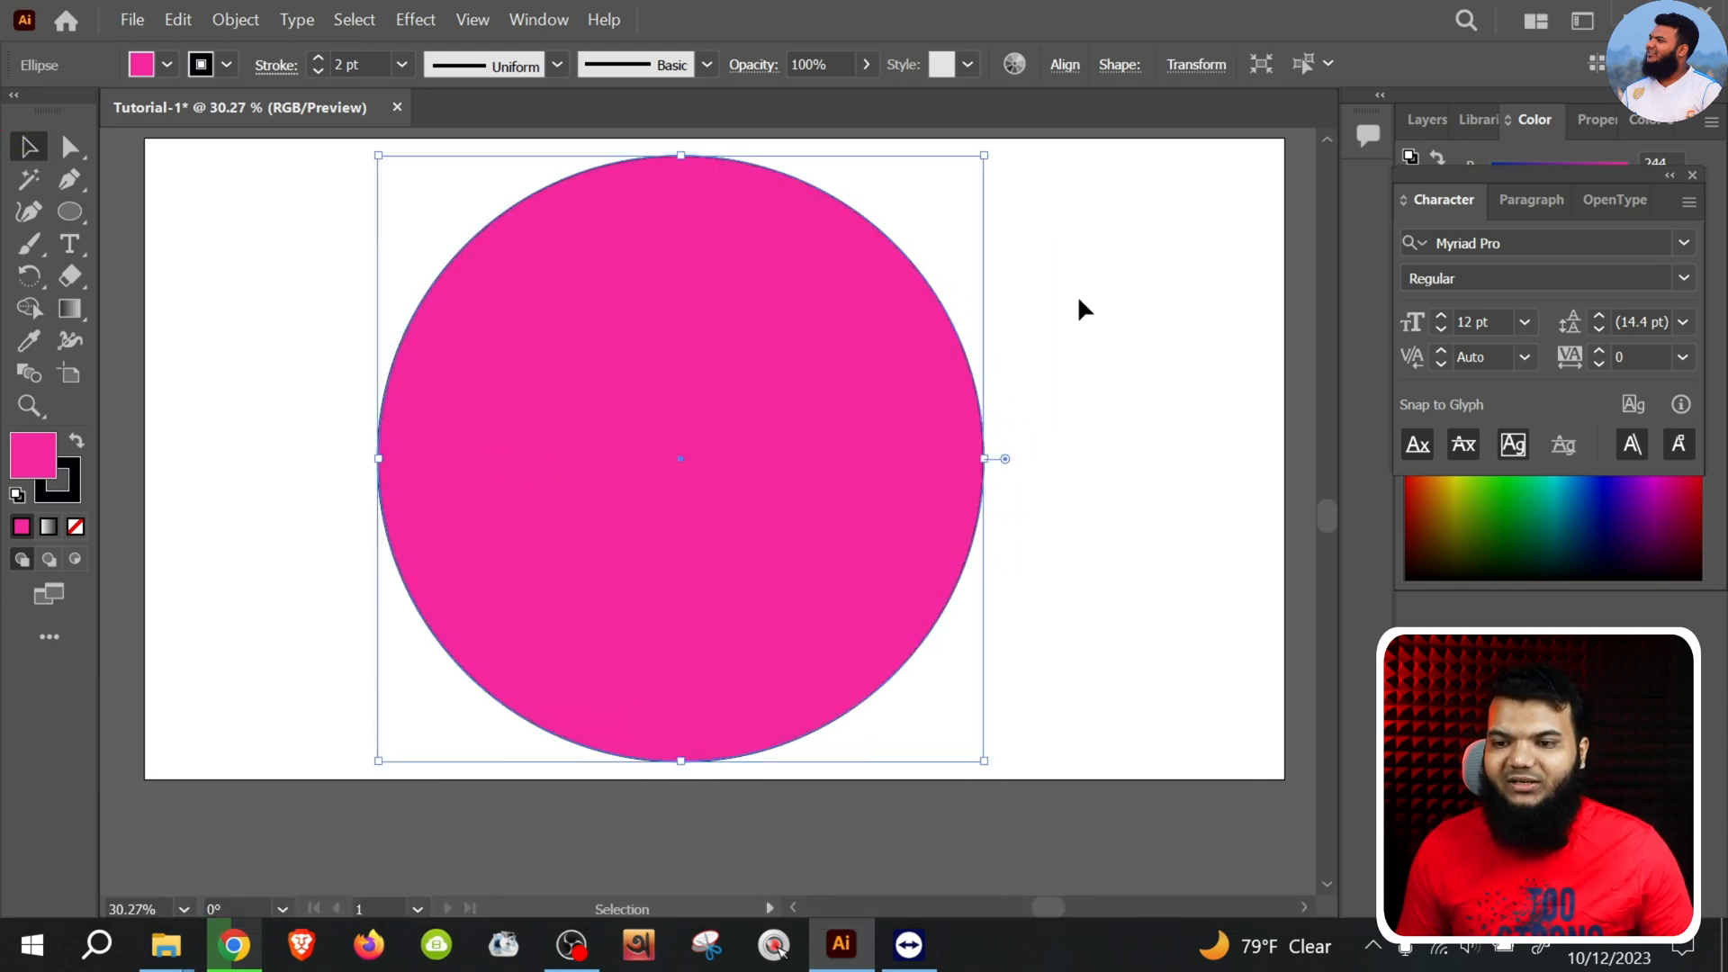
key(space)
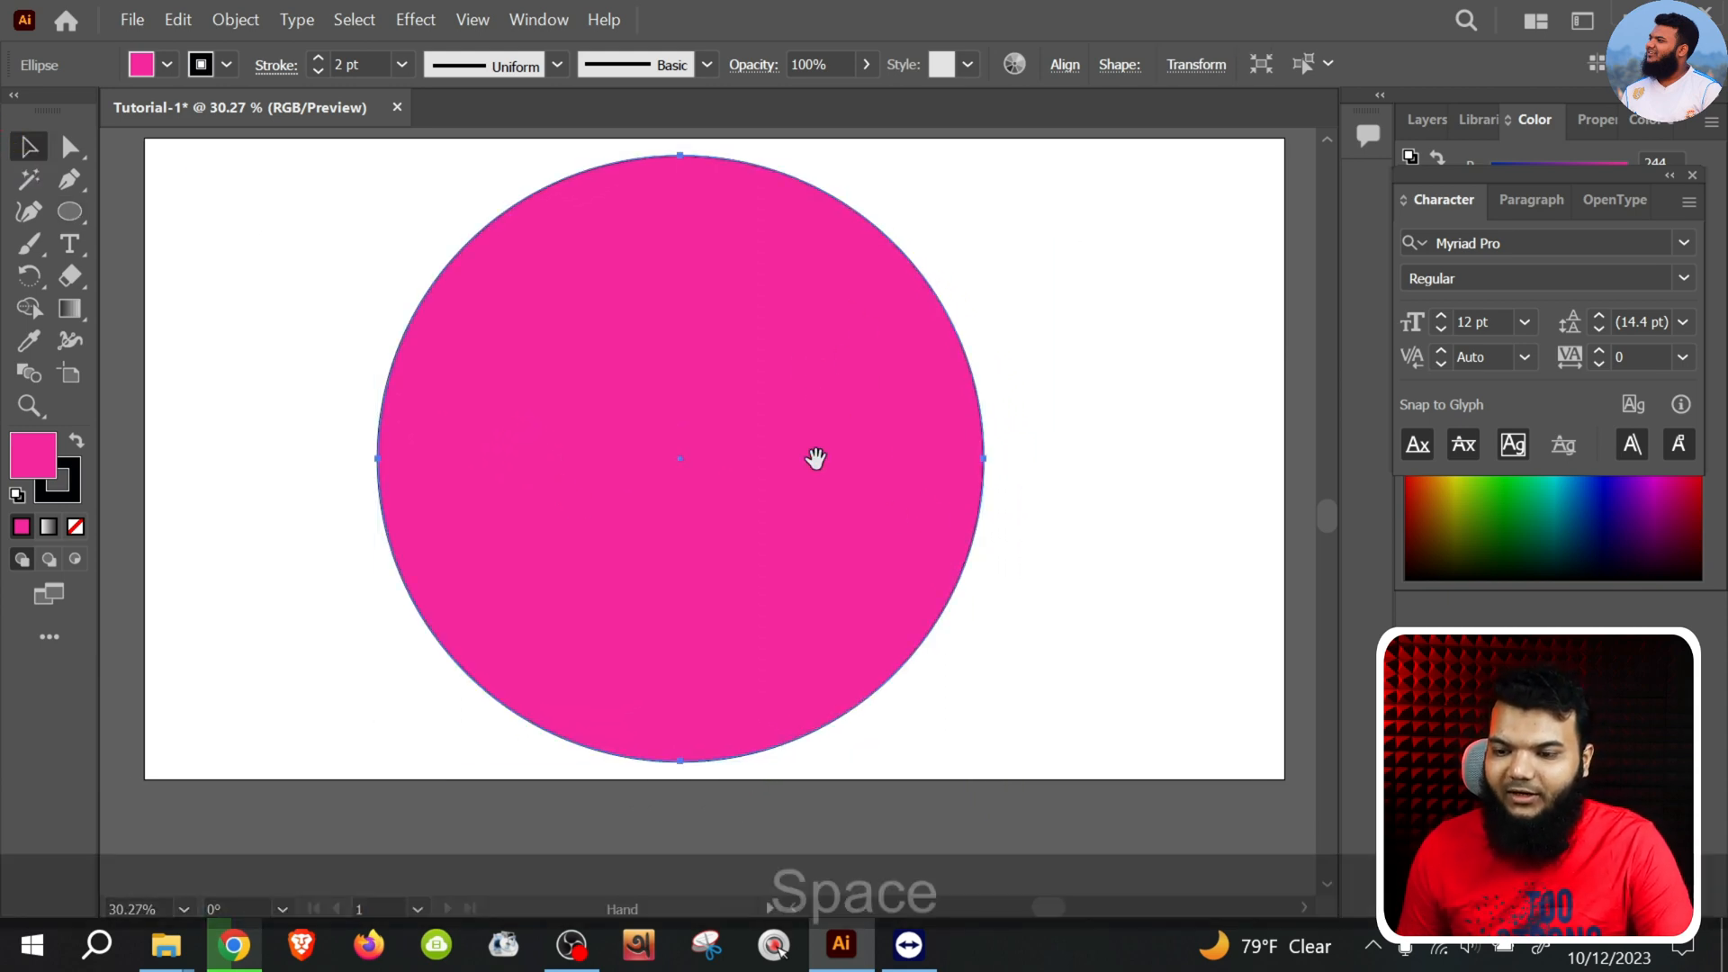
drag(814, 459, 822, 485)
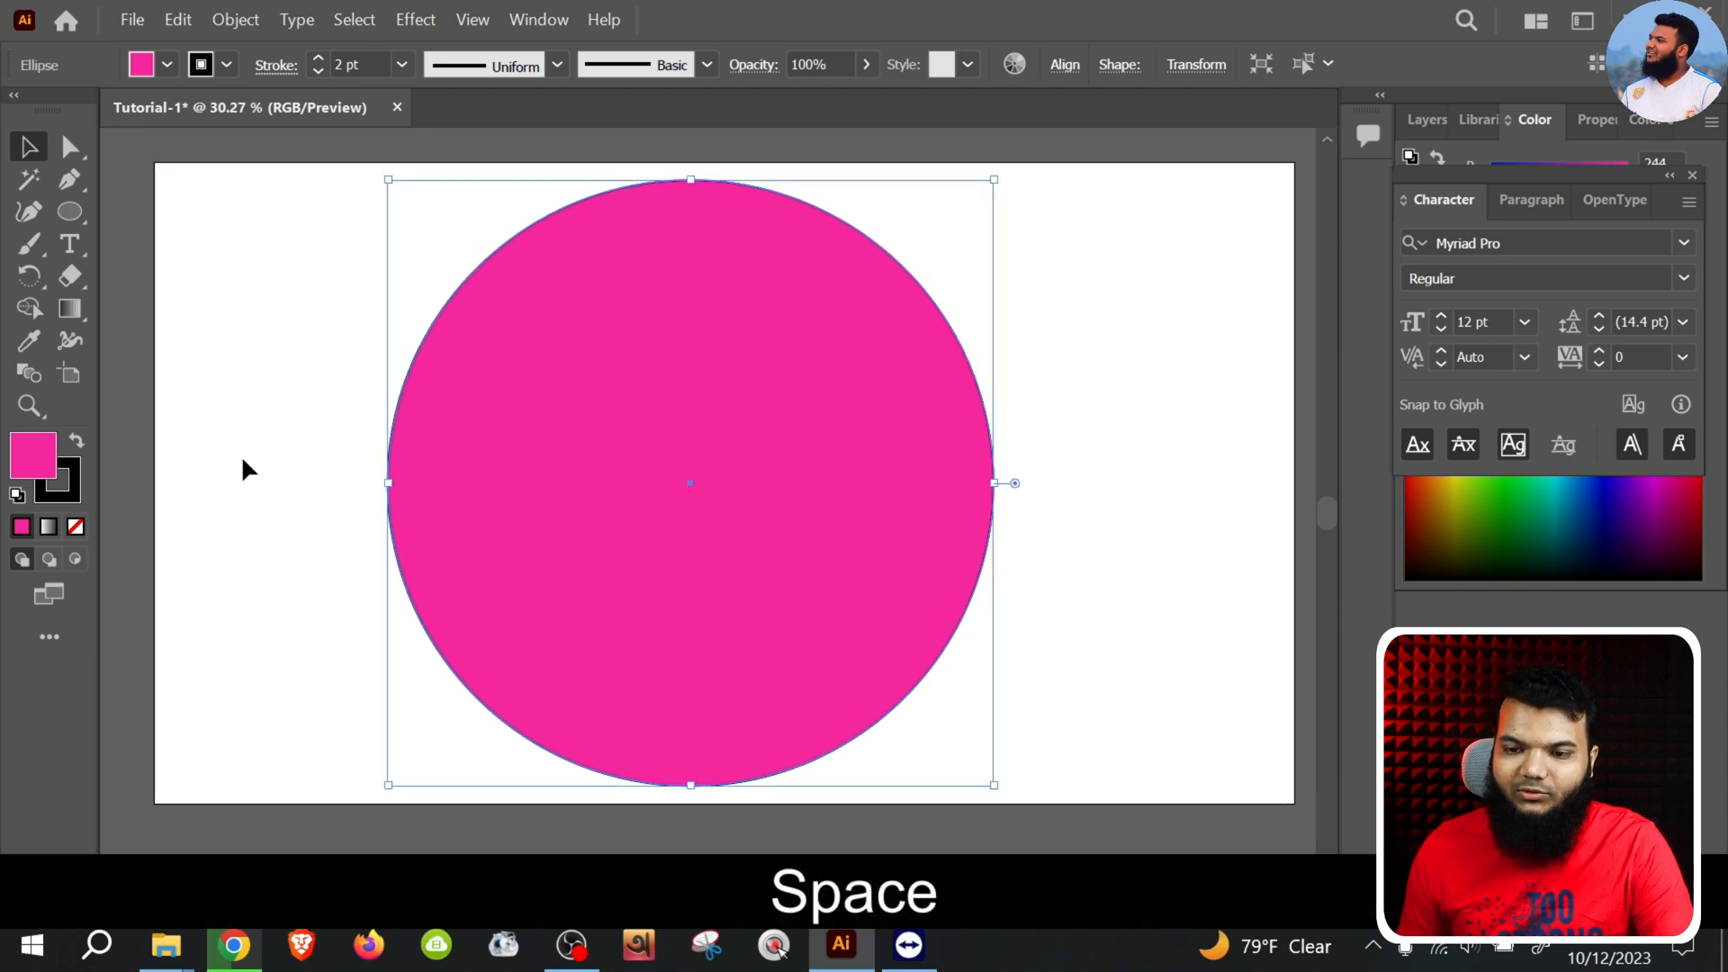
click(204, 397)
click(693, 455)
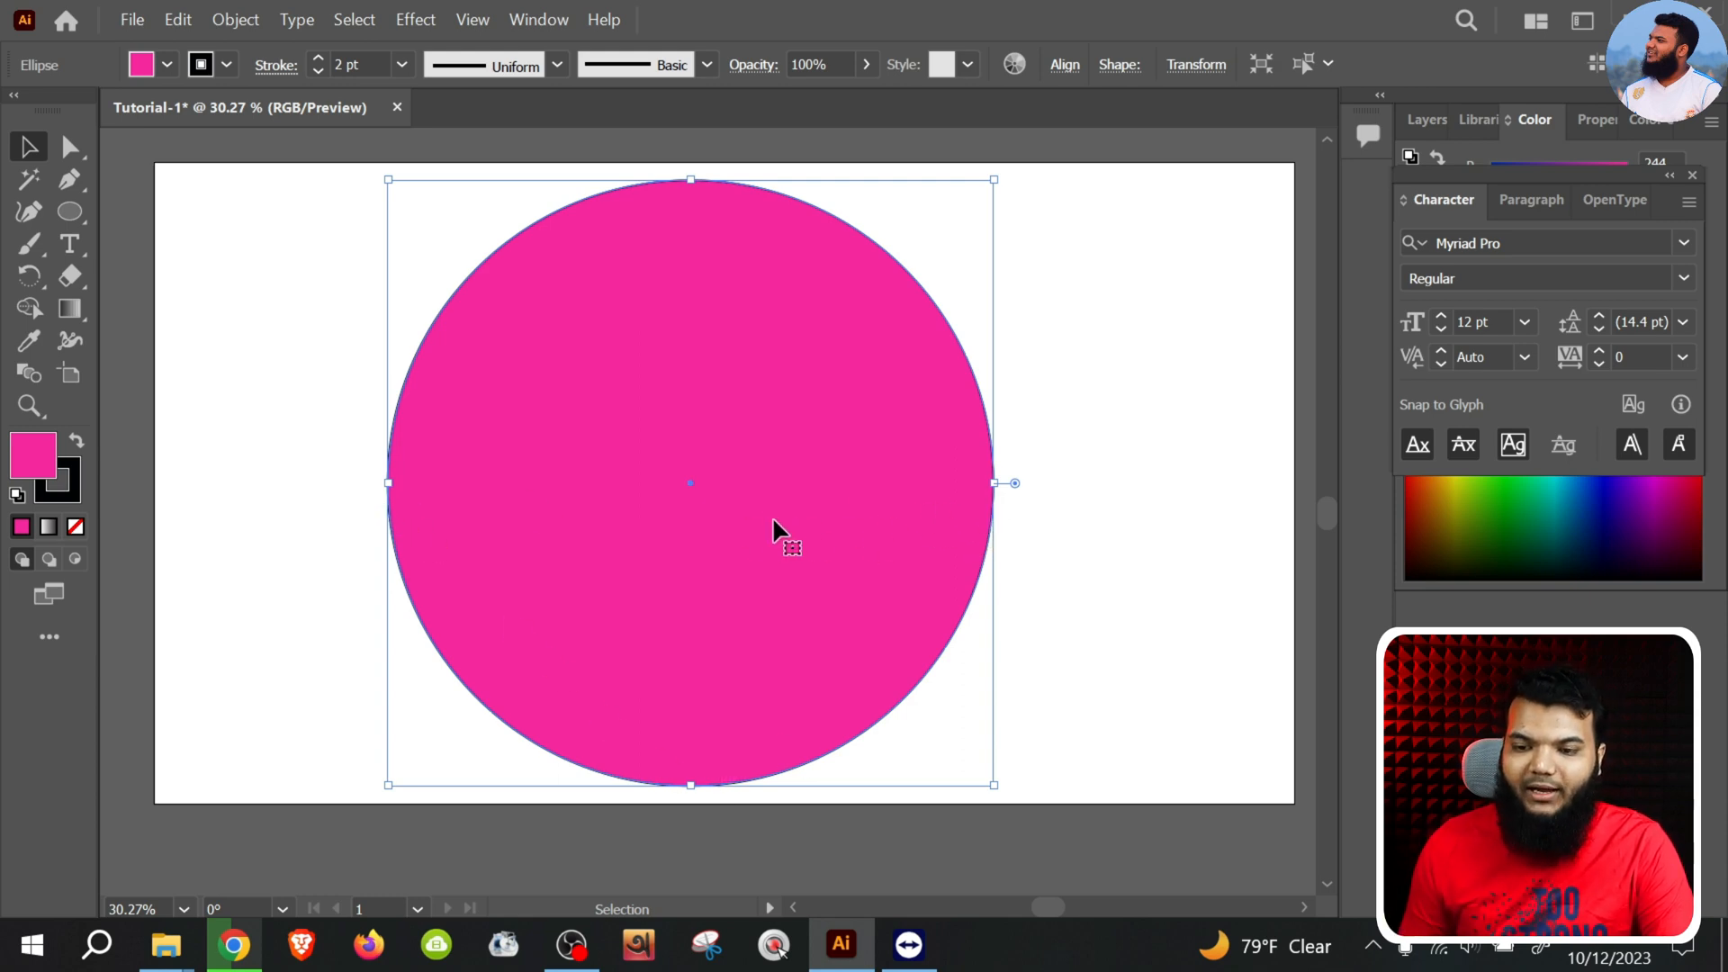
click(247, 278)
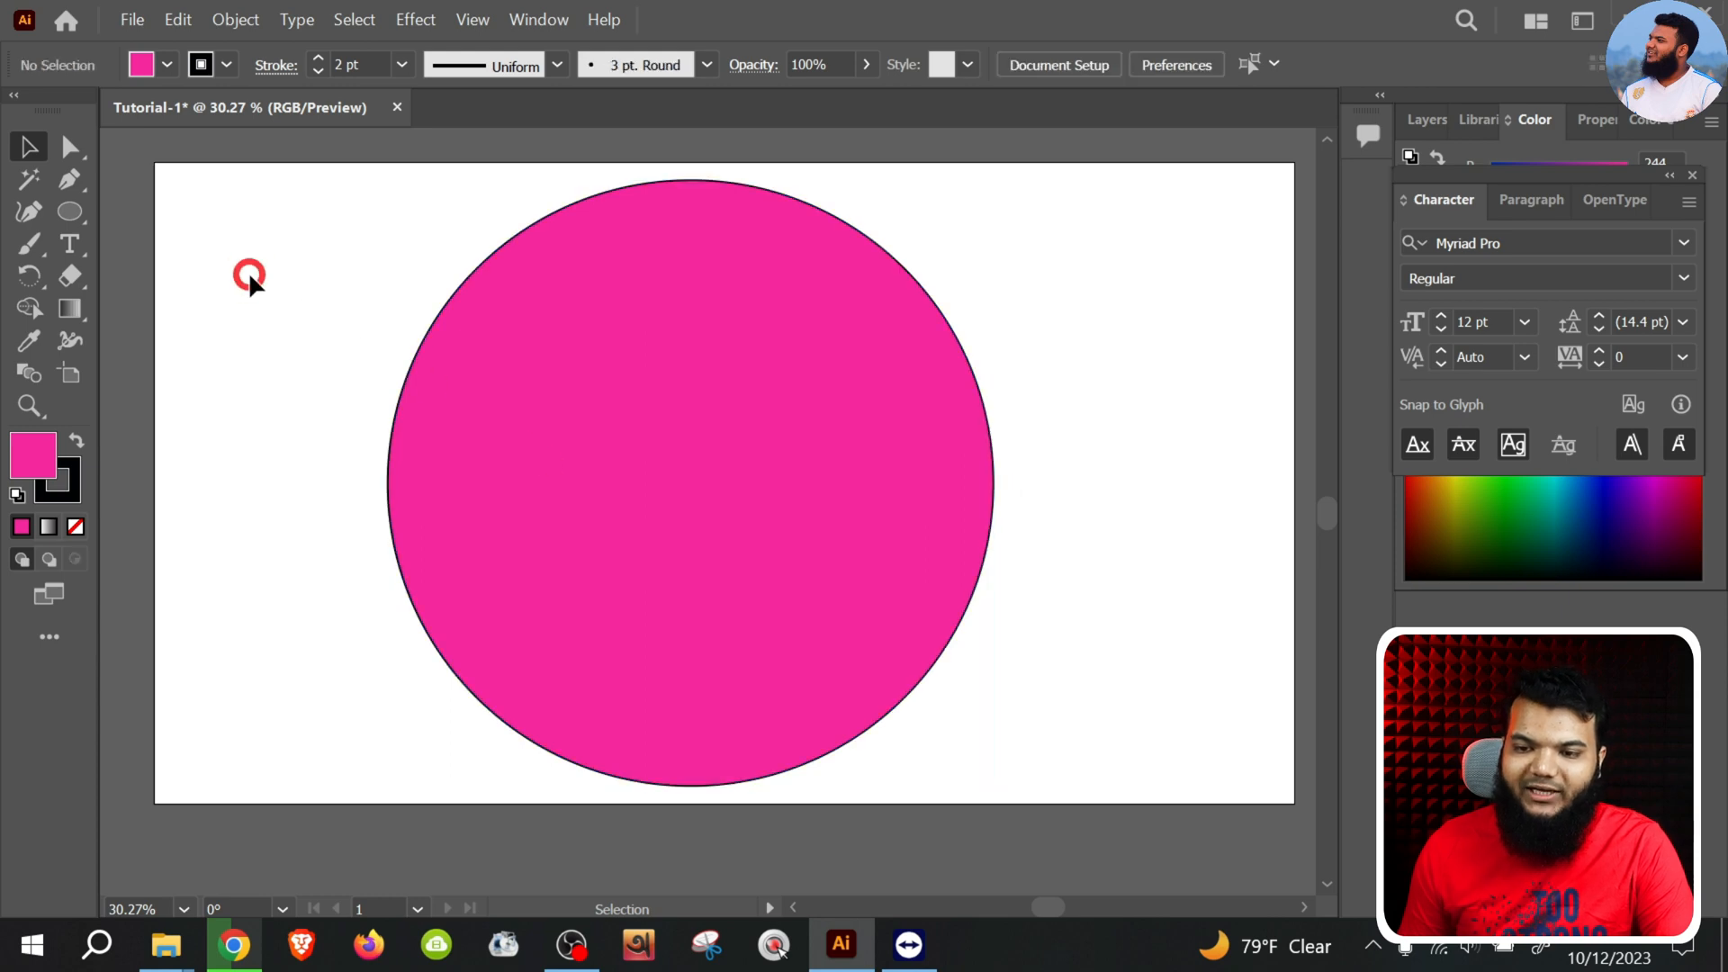
Select the circle's left anchor point with the Direct Selection tool and shift the circle slightly to the right
click(69, 146)
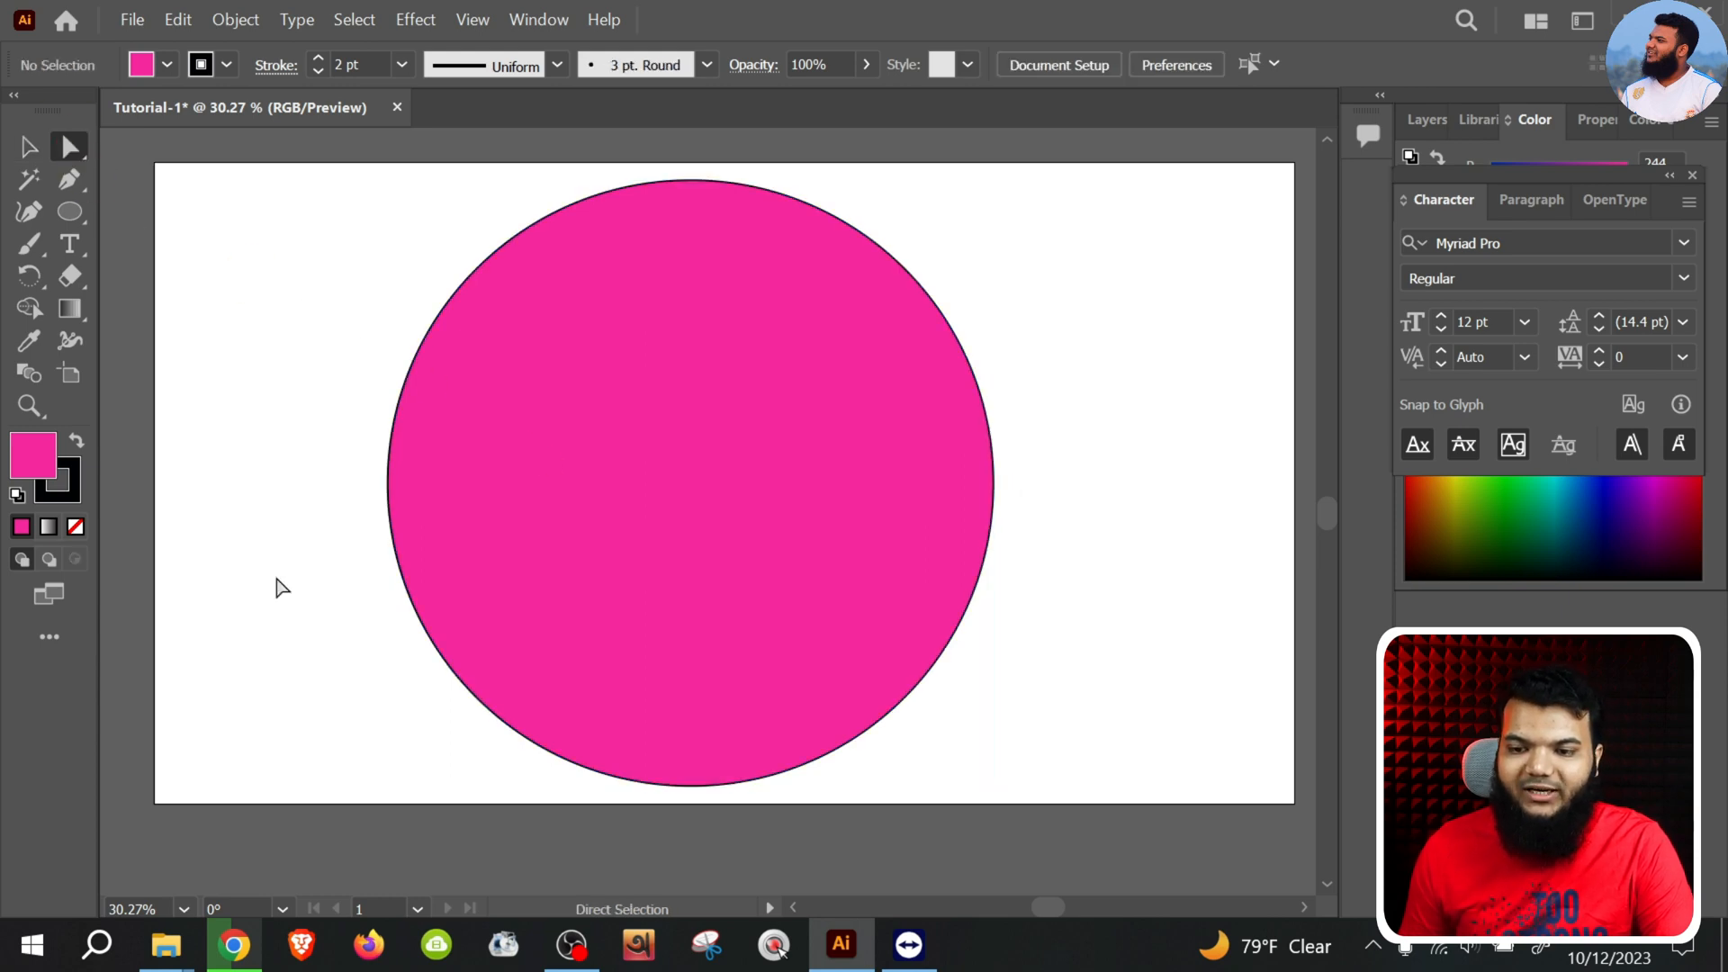
drag(310, 356, 578, 698)
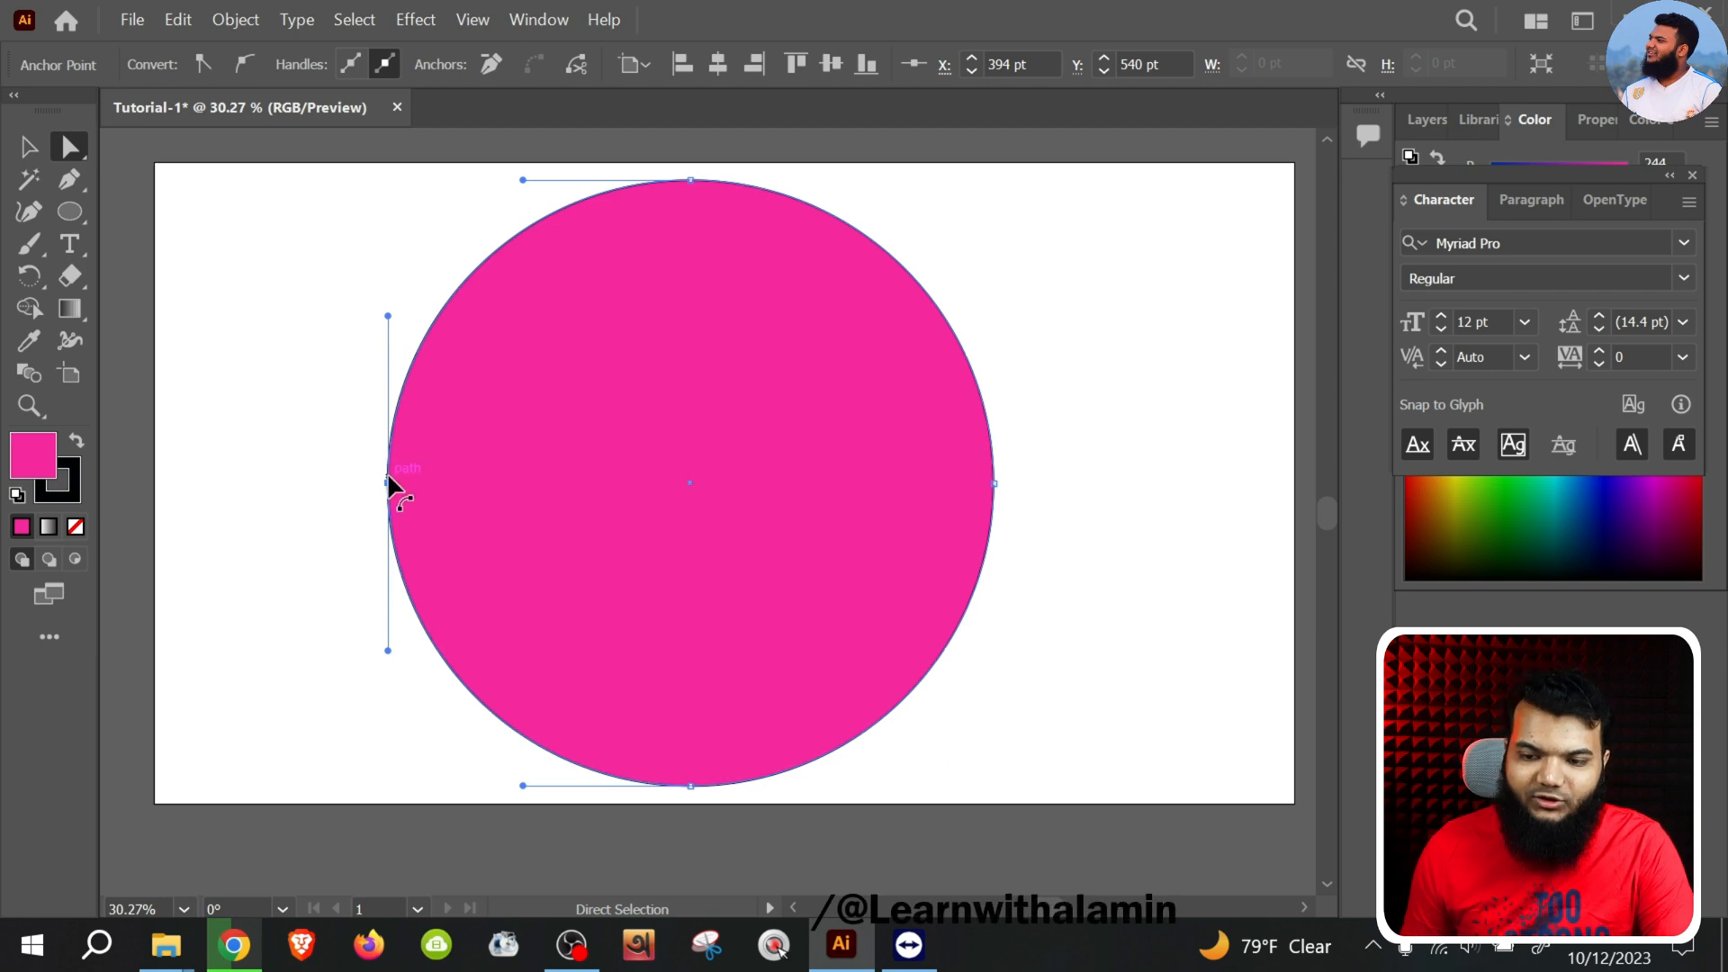
drag(389, 484, 403, 489)
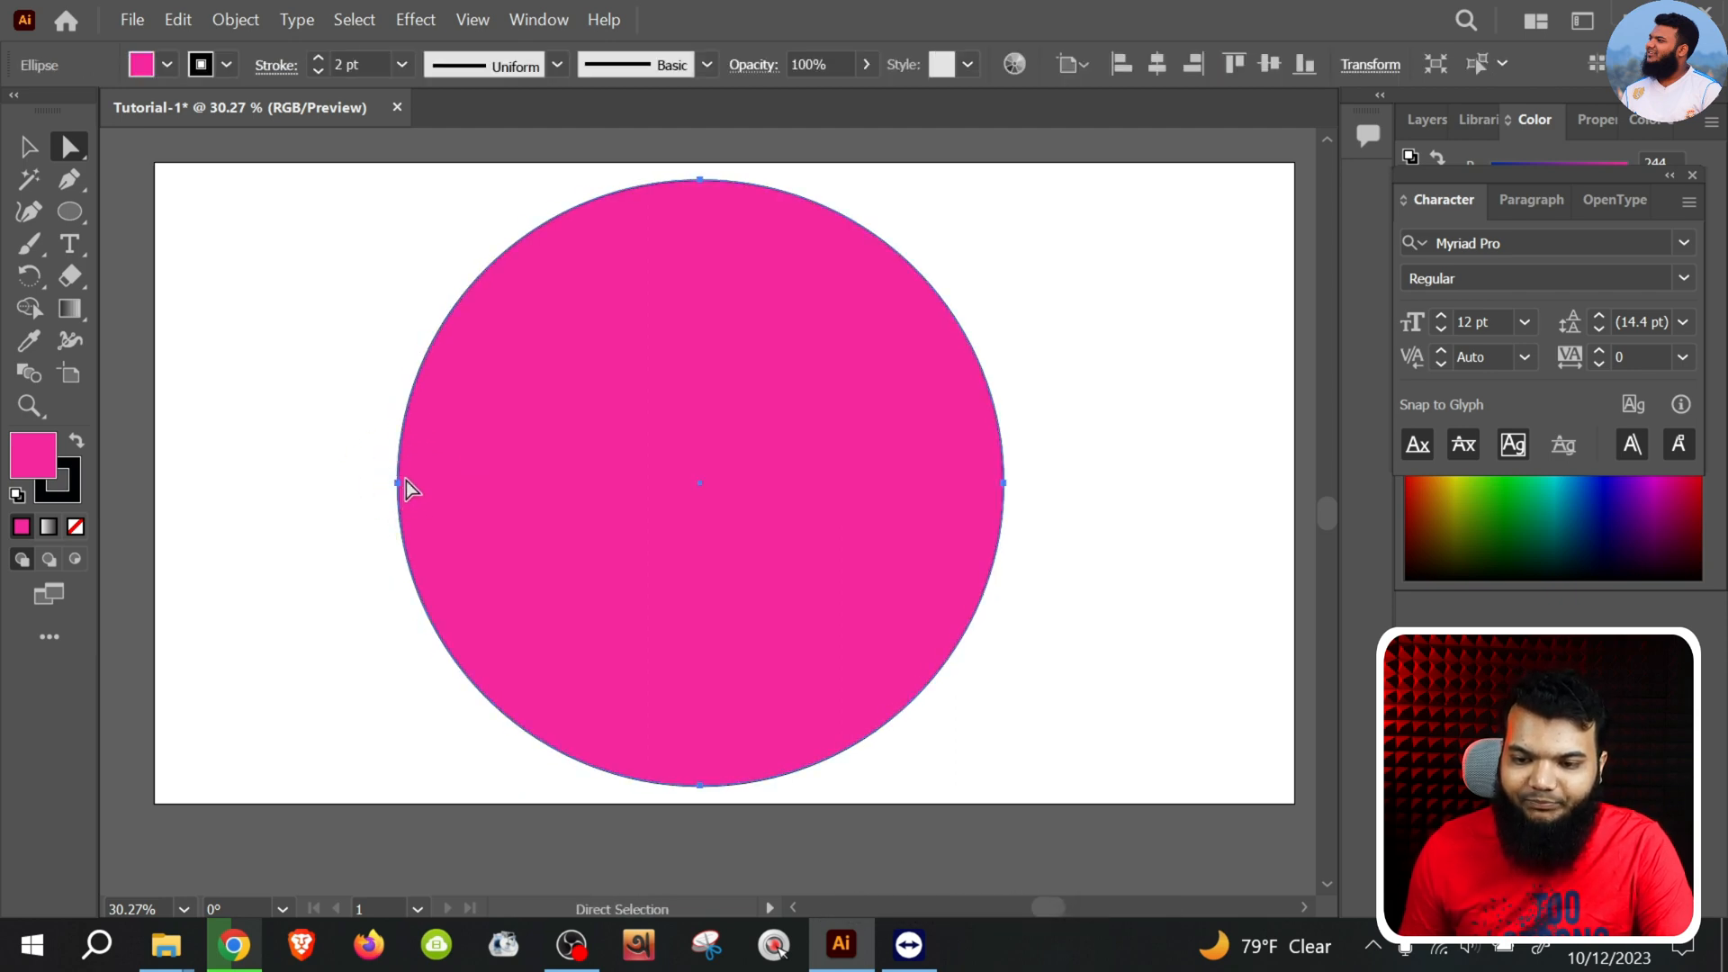
Cross over the direction handles of the circle's right and left anchor points to twist each side into a small loop
drag(335, 364, 398, 645)
drag(1046, 355, 1021, 268)
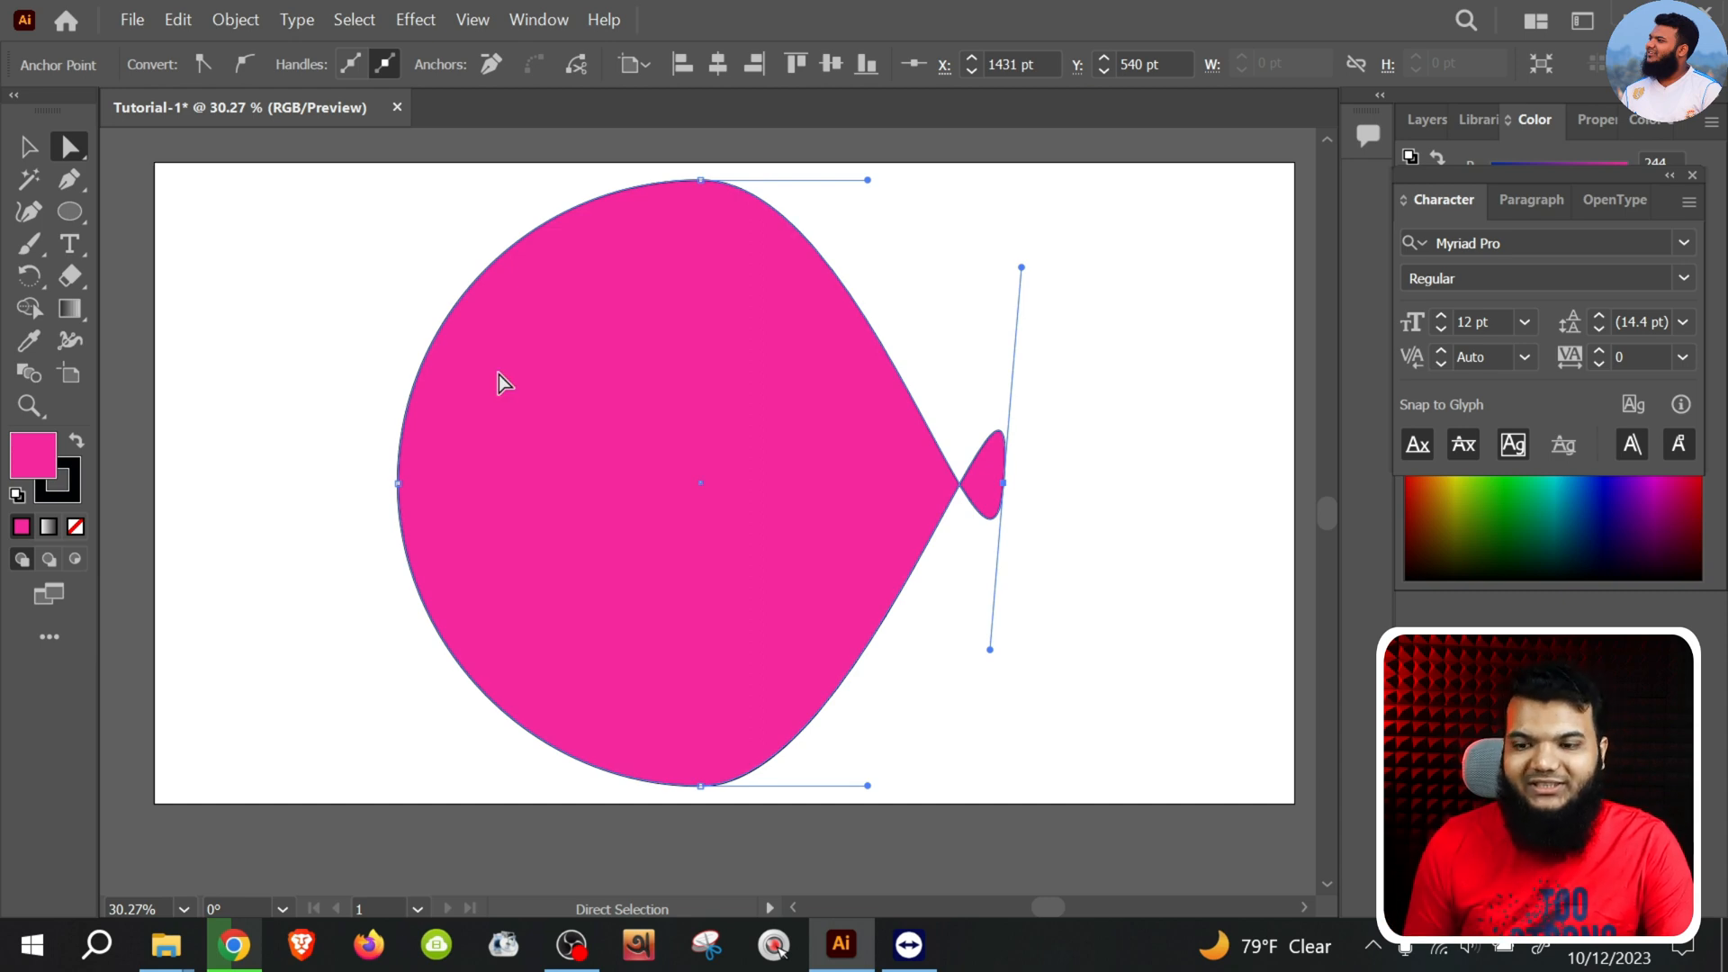
click(398, 485)
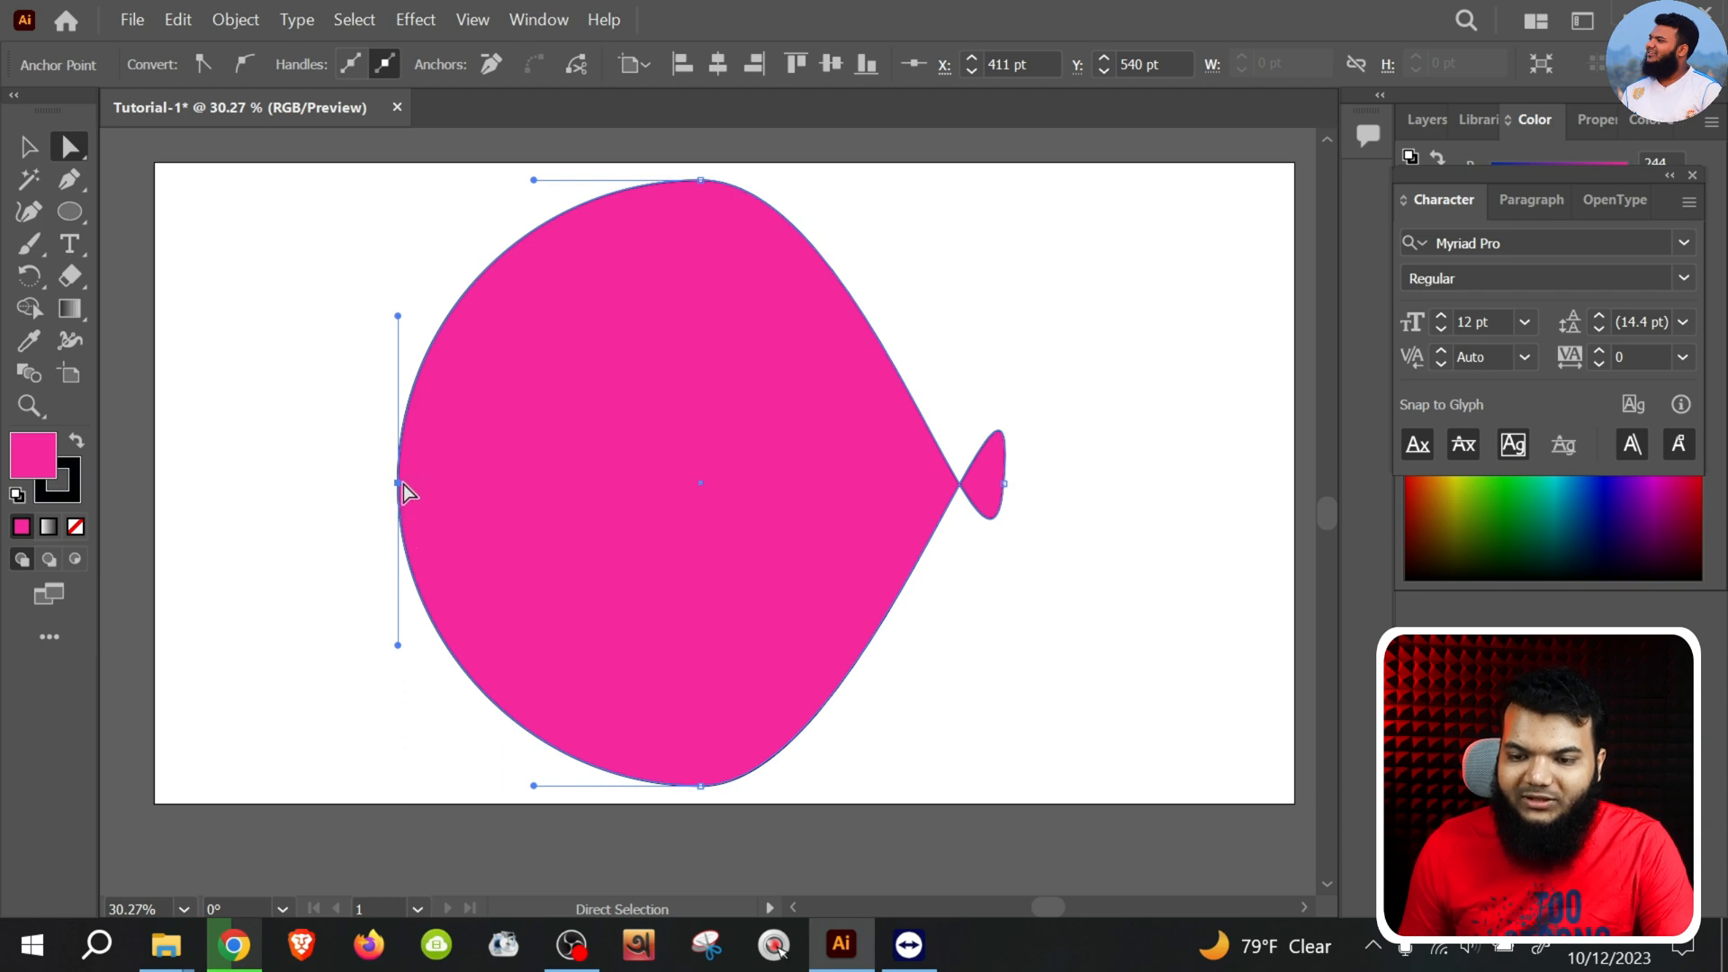
drag(400, 485, 399, 650)
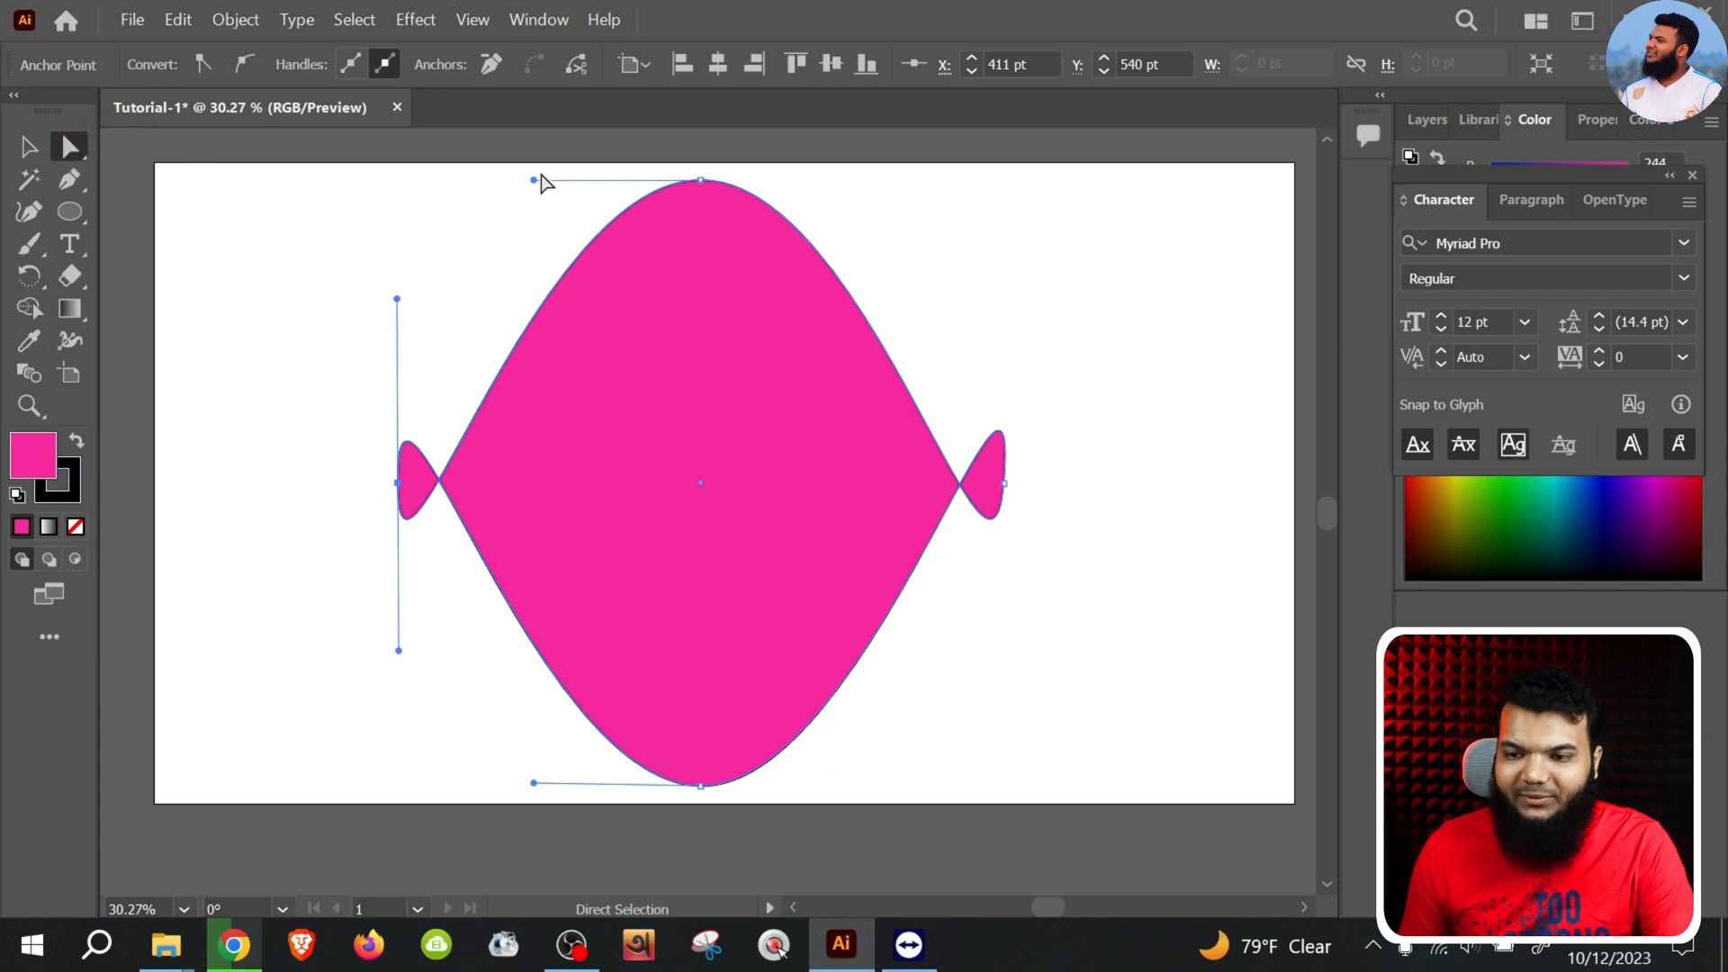
scroll(716, 218, up, 3)
scroll(717, 270, down, 2)
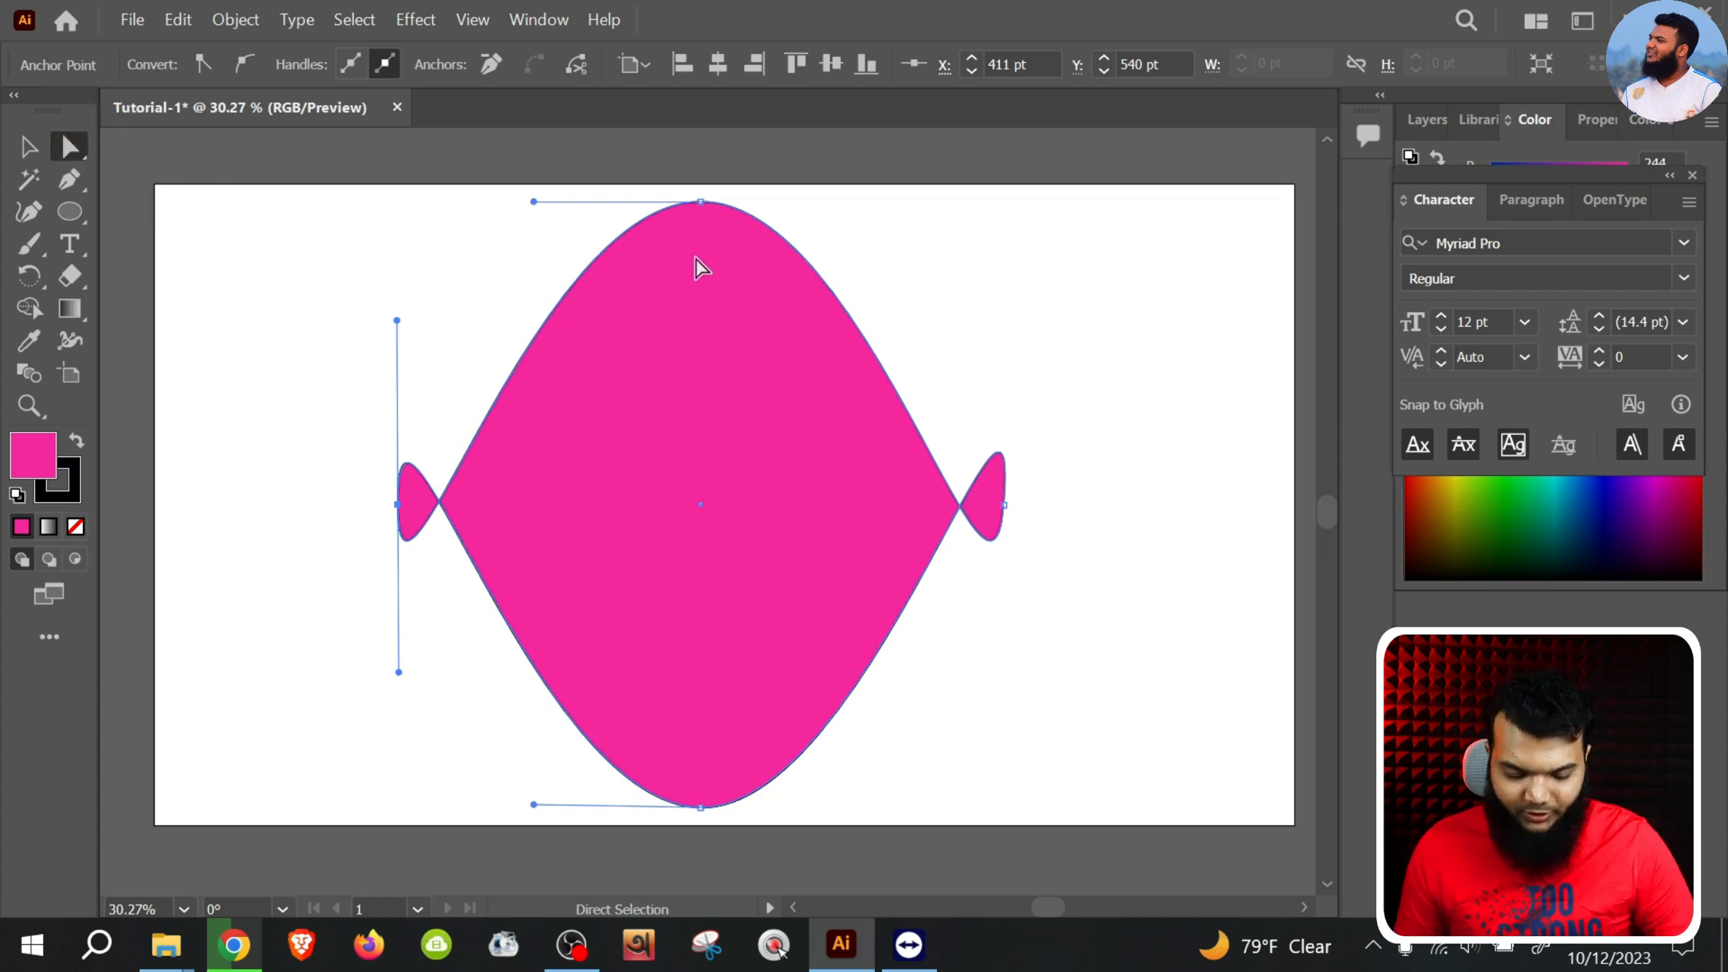
Select the top anchor point of the twisted circle and swing its direction handles to distort the adjoining curves
scroll(724, 279, up, 5)
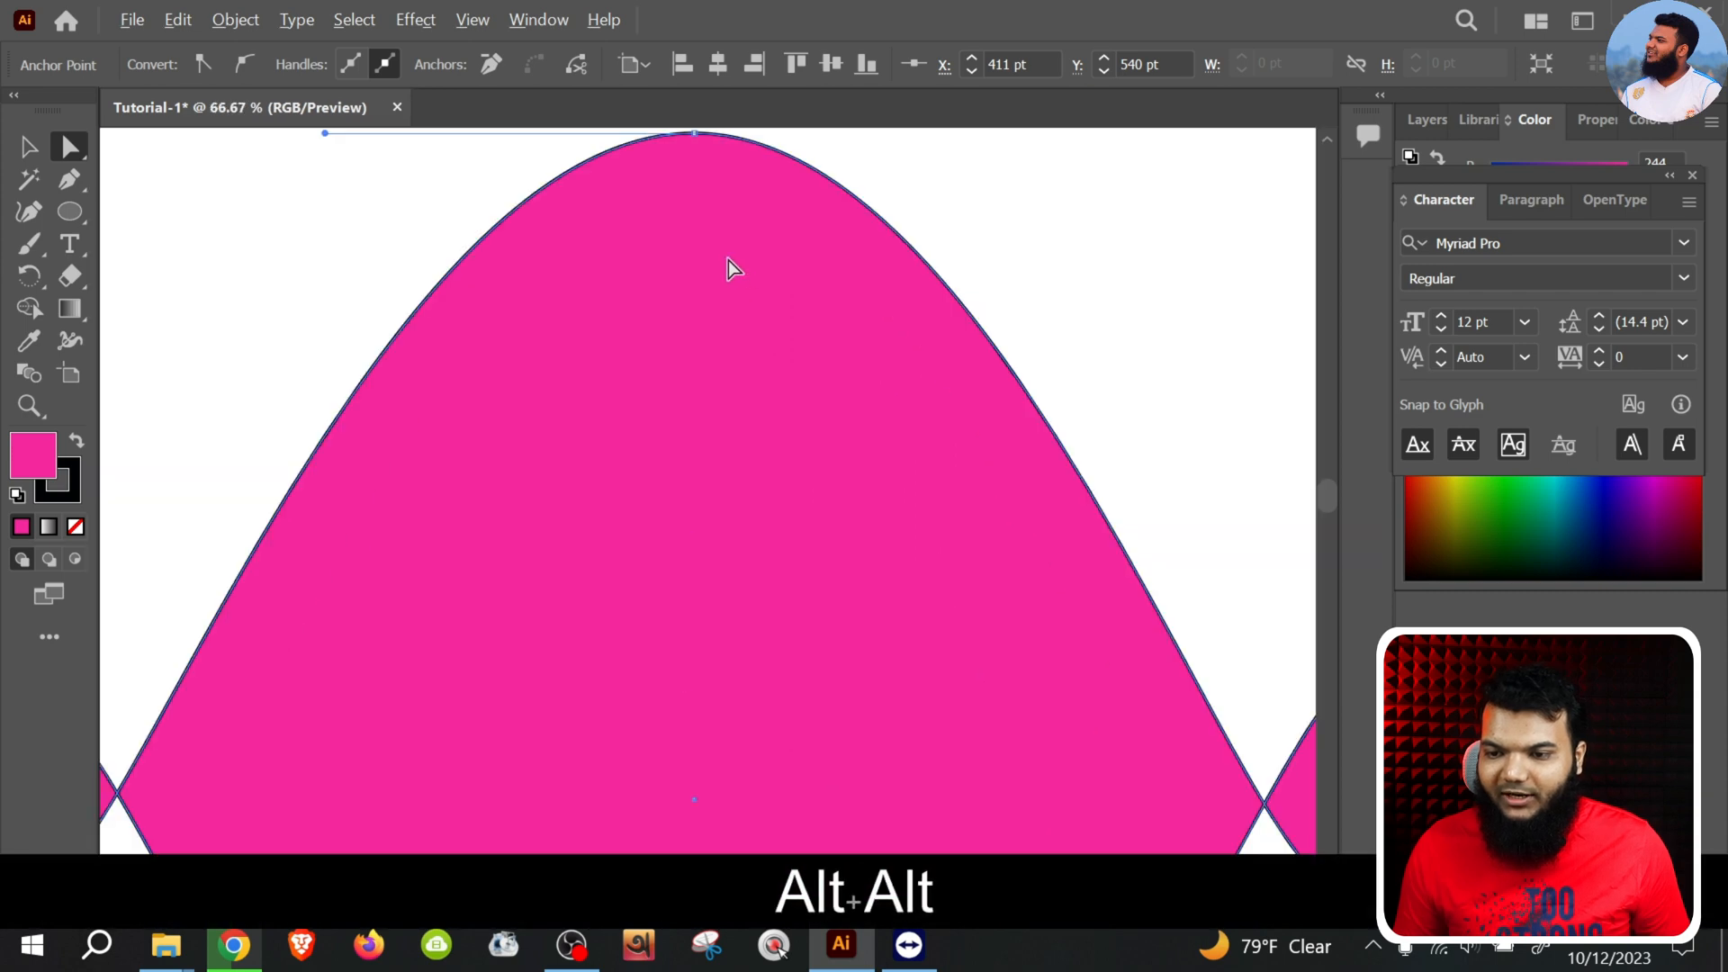
scroll(727, 261, down, 3)
scroll(707, 175, up, 3)
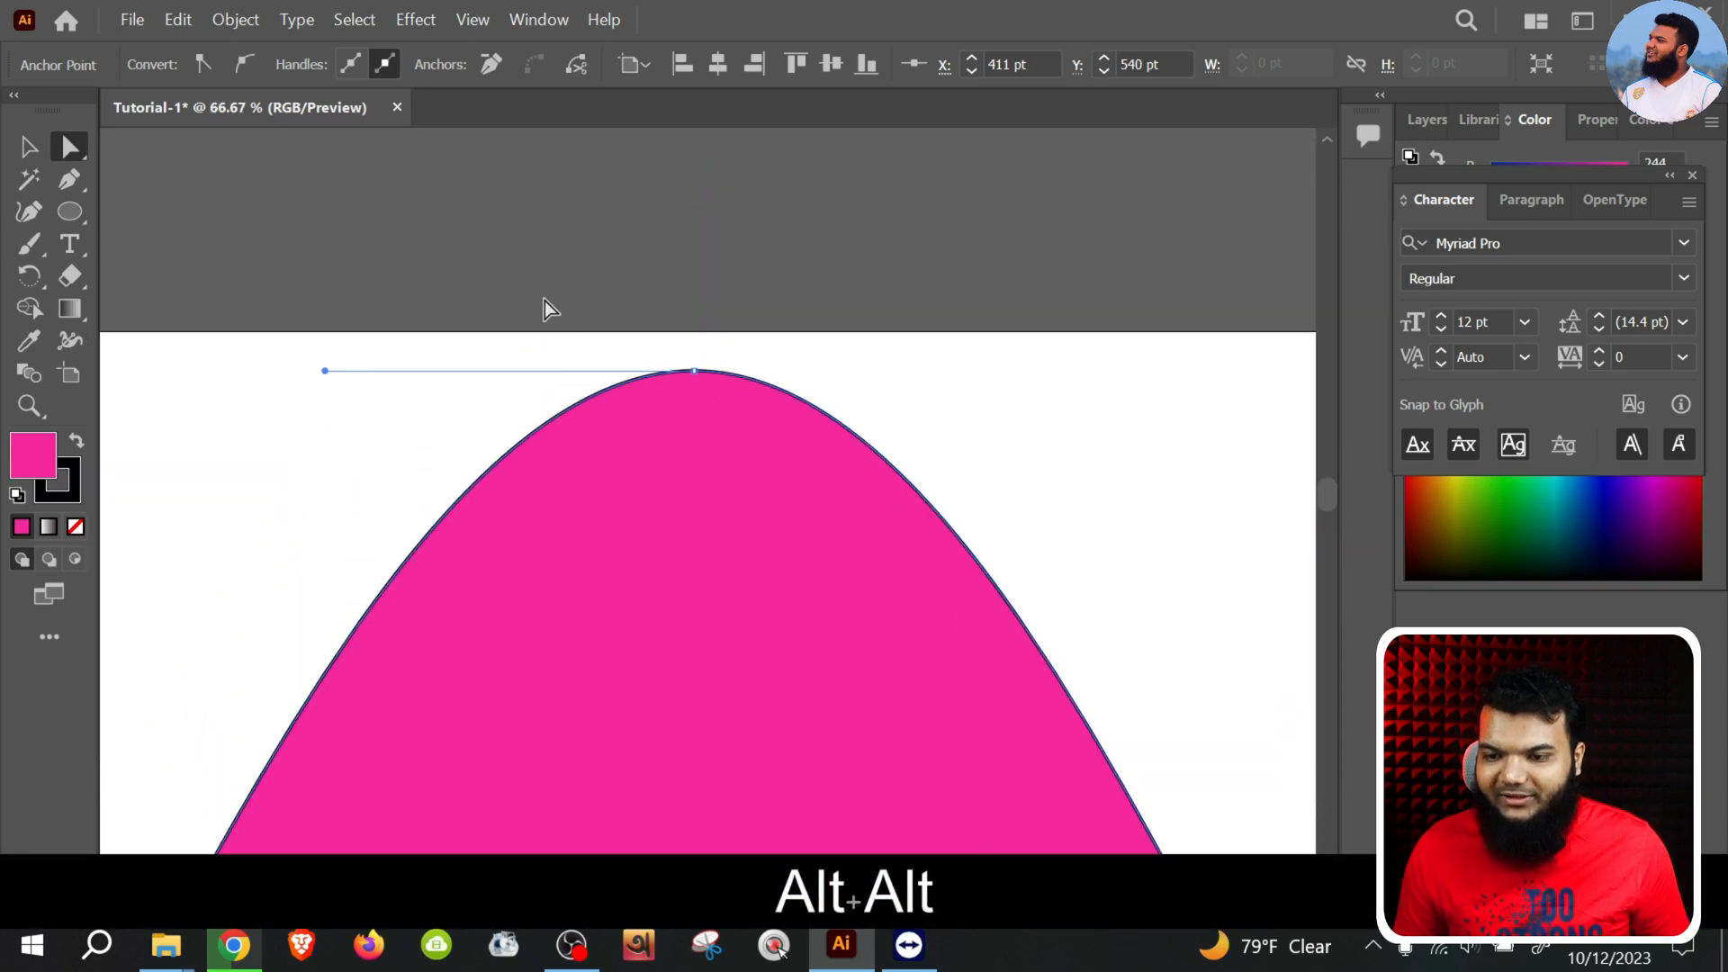
click(925, 527)
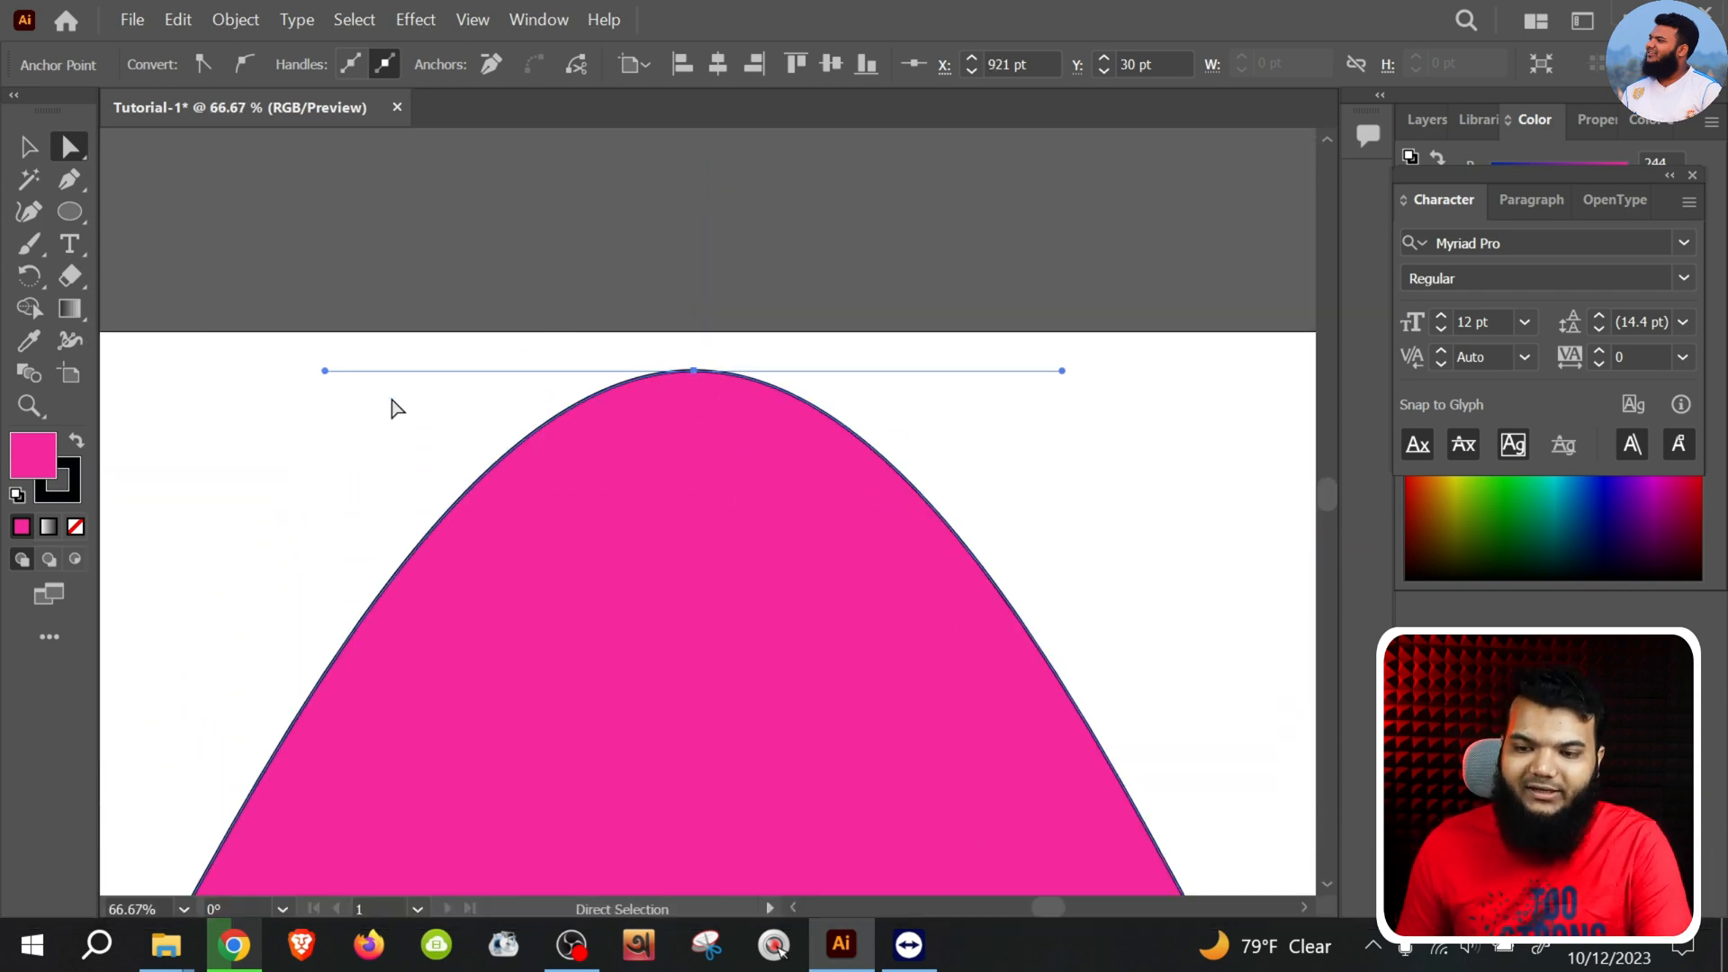
click(700, 377)
click(700, 375)
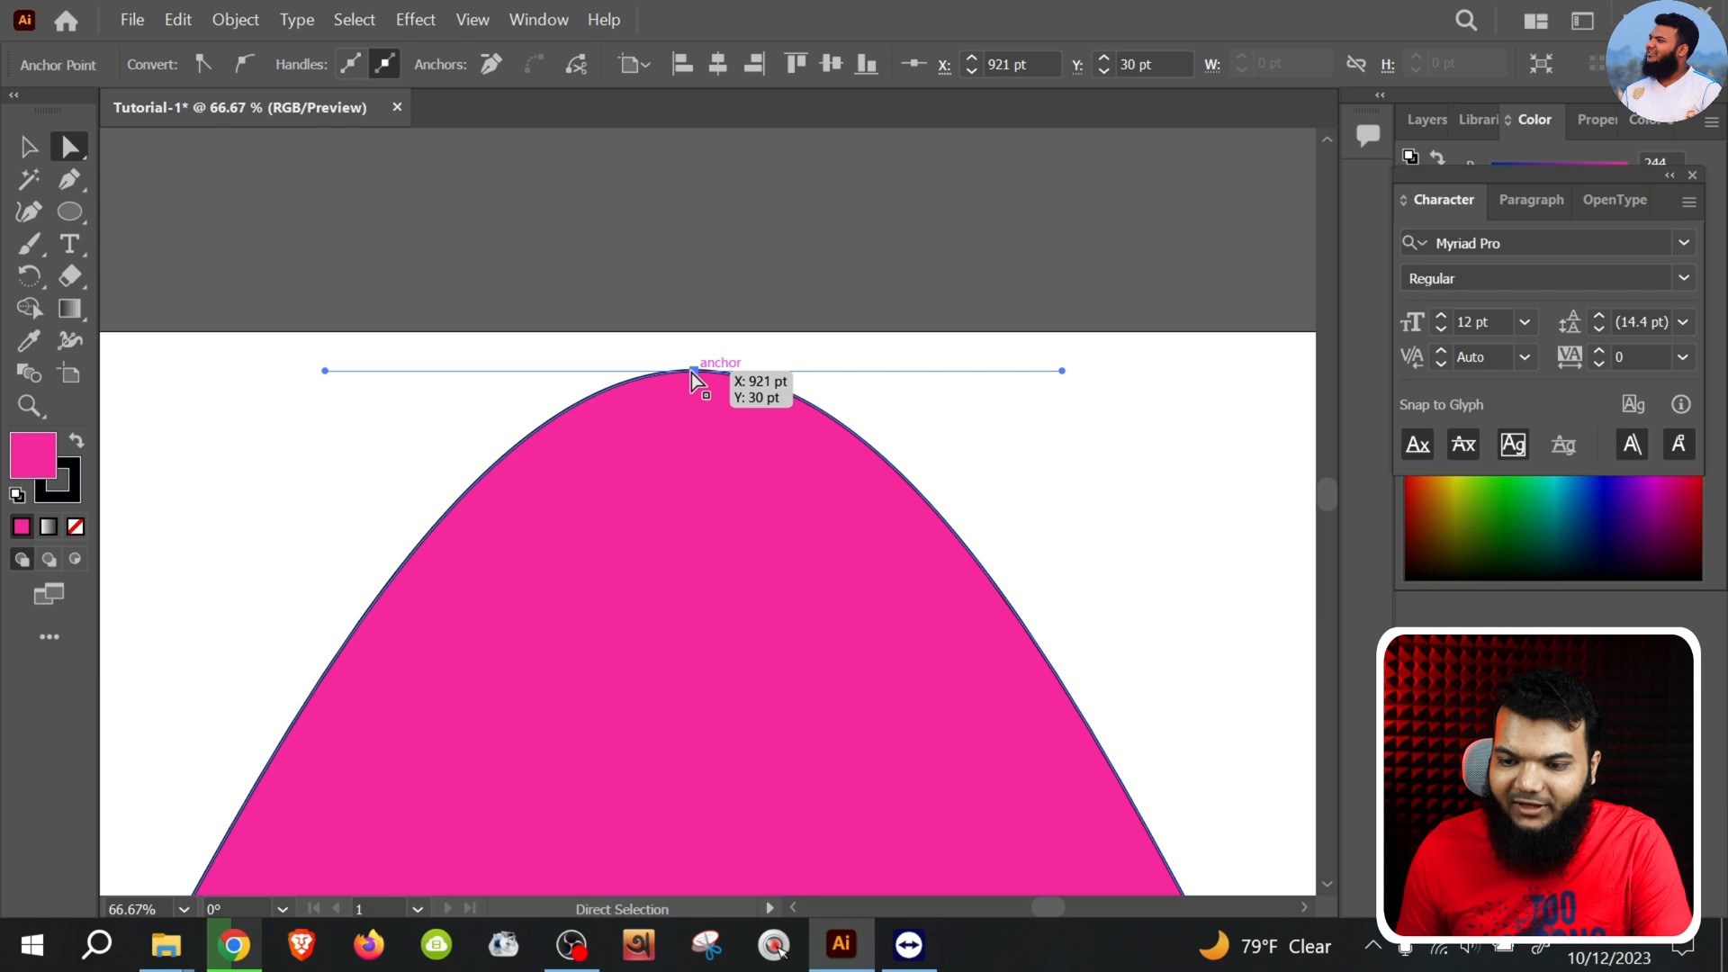
mouse_move(697, 374)
mouse_down()
mouse_move(703, 411)
mouse_move(721, 373)
mouse_up()
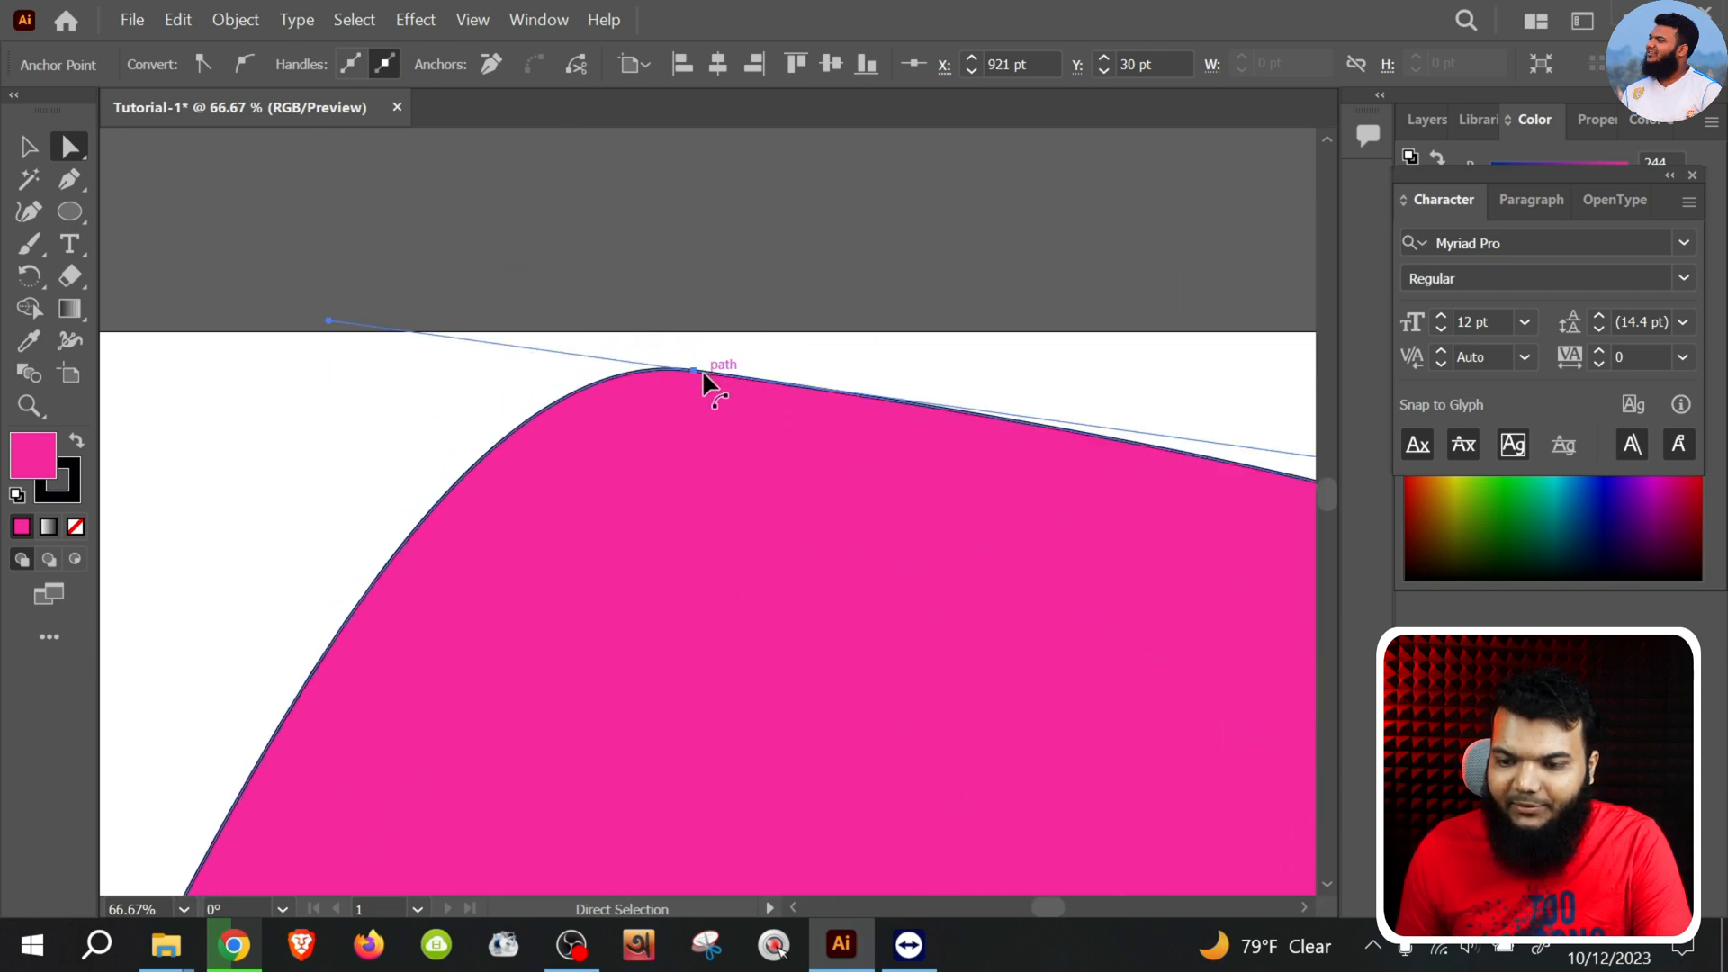
click(693, 372)
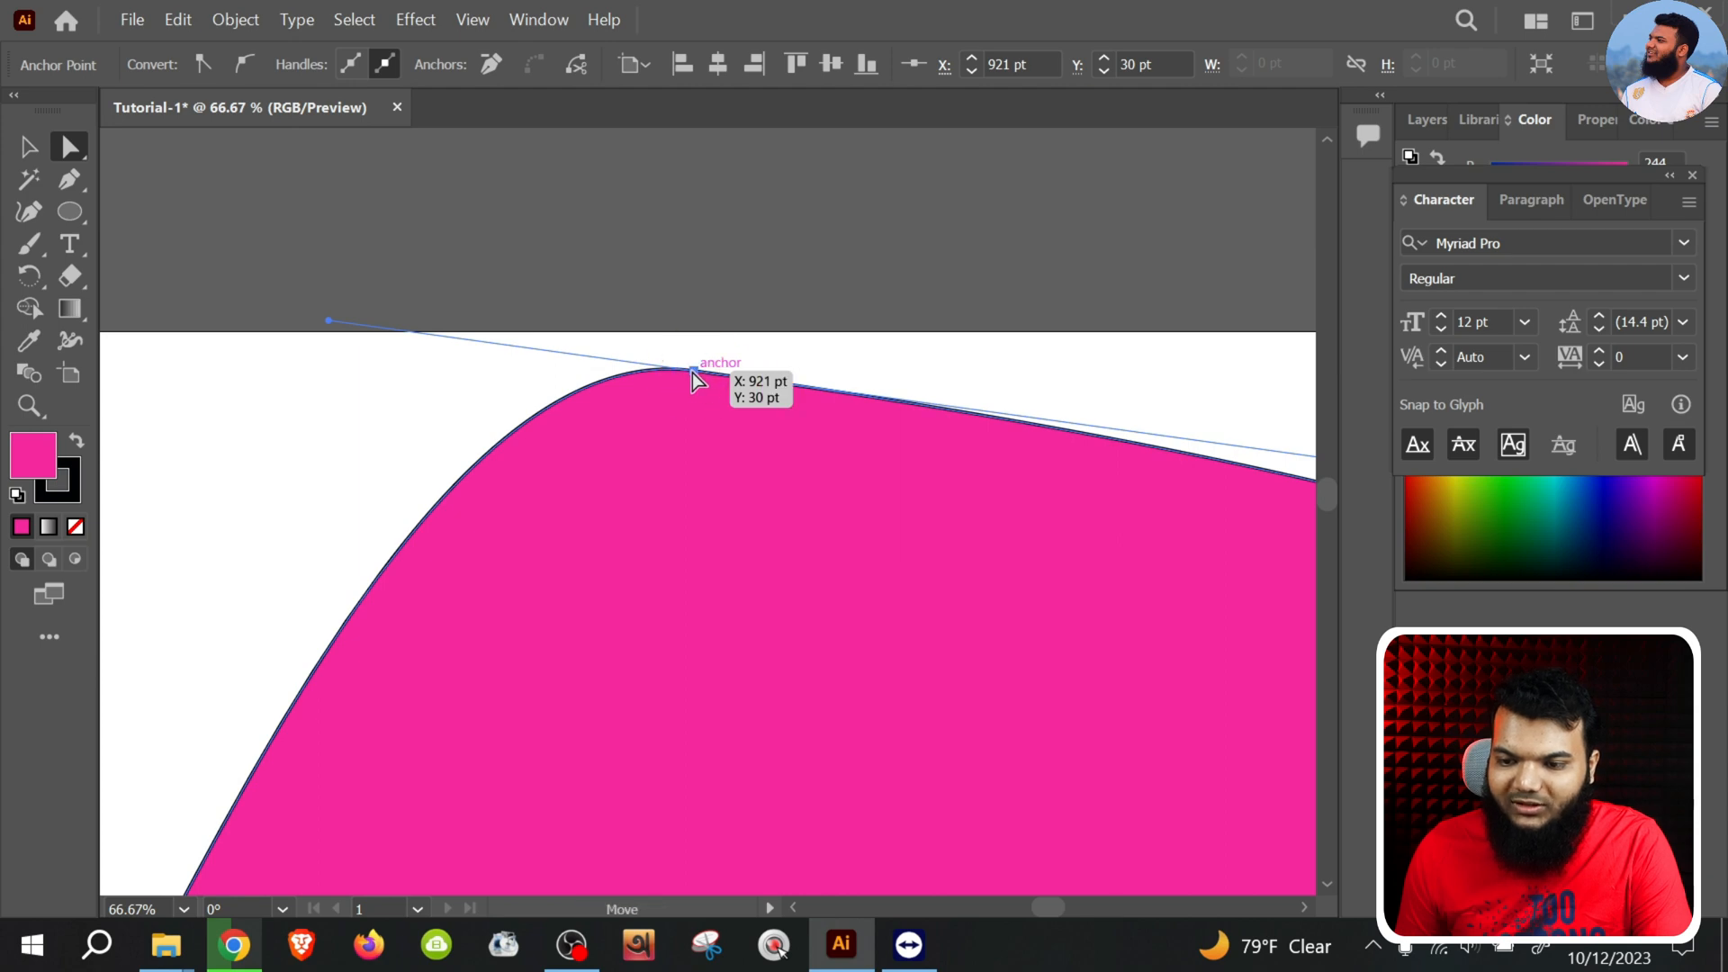
drag(693, 372, 710, 386)
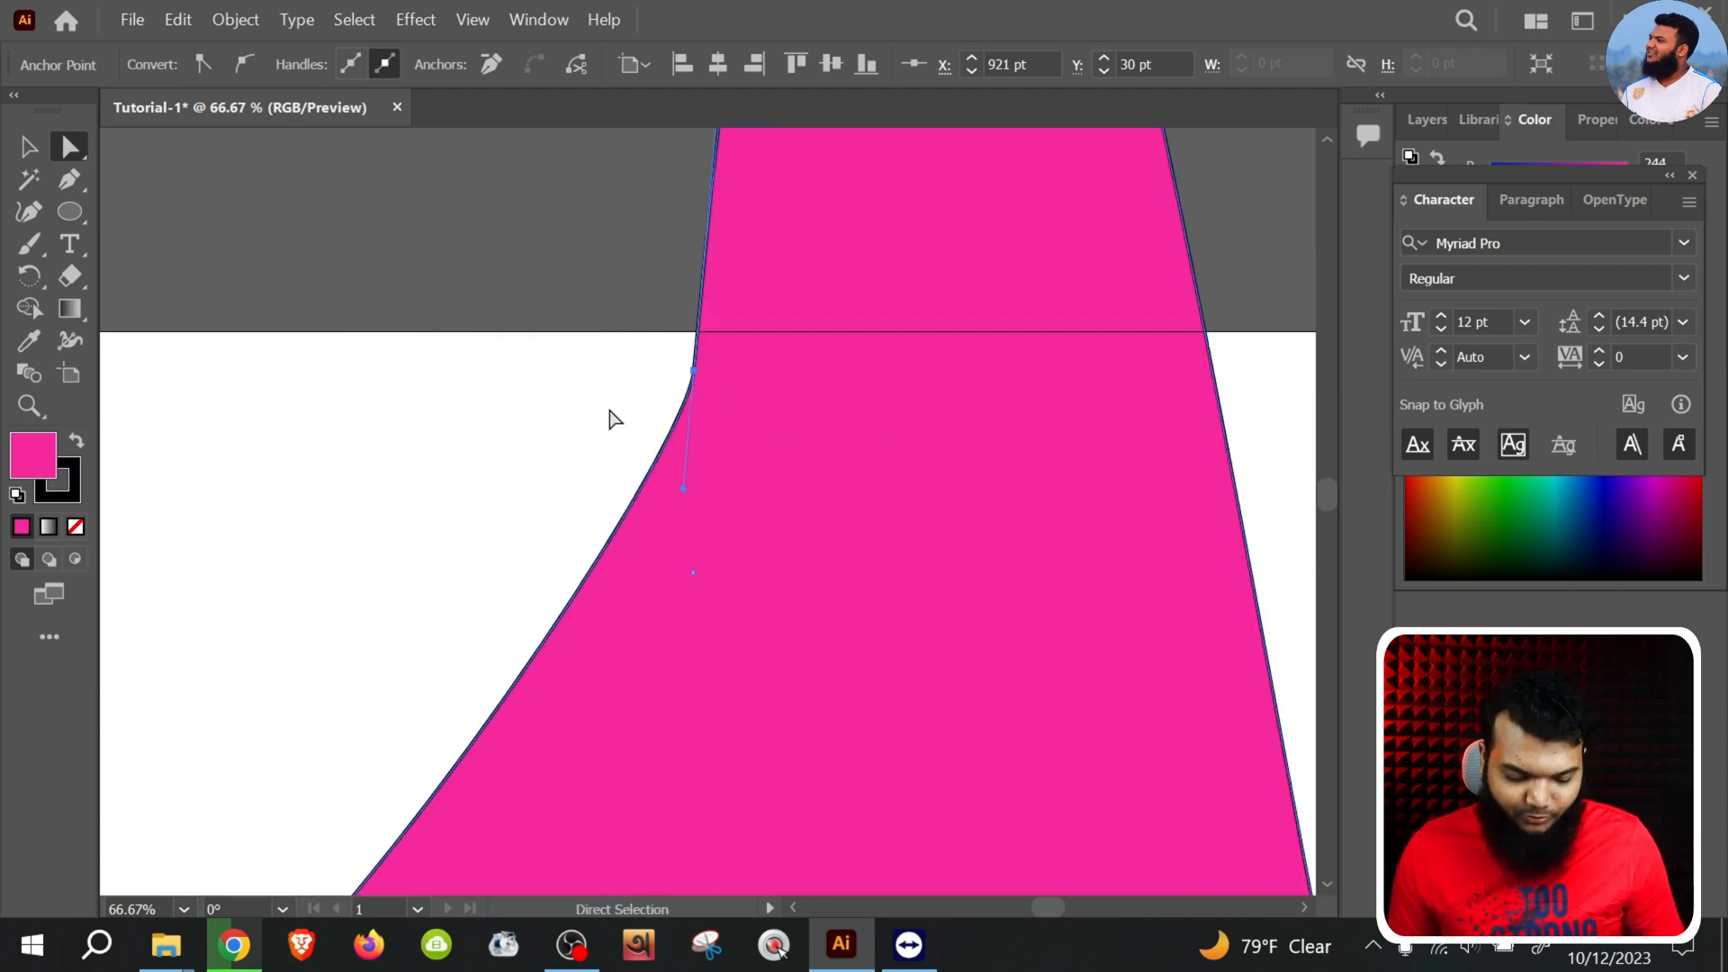
Undo the direction handle edits one after another until the plain circle is restored
key(z)
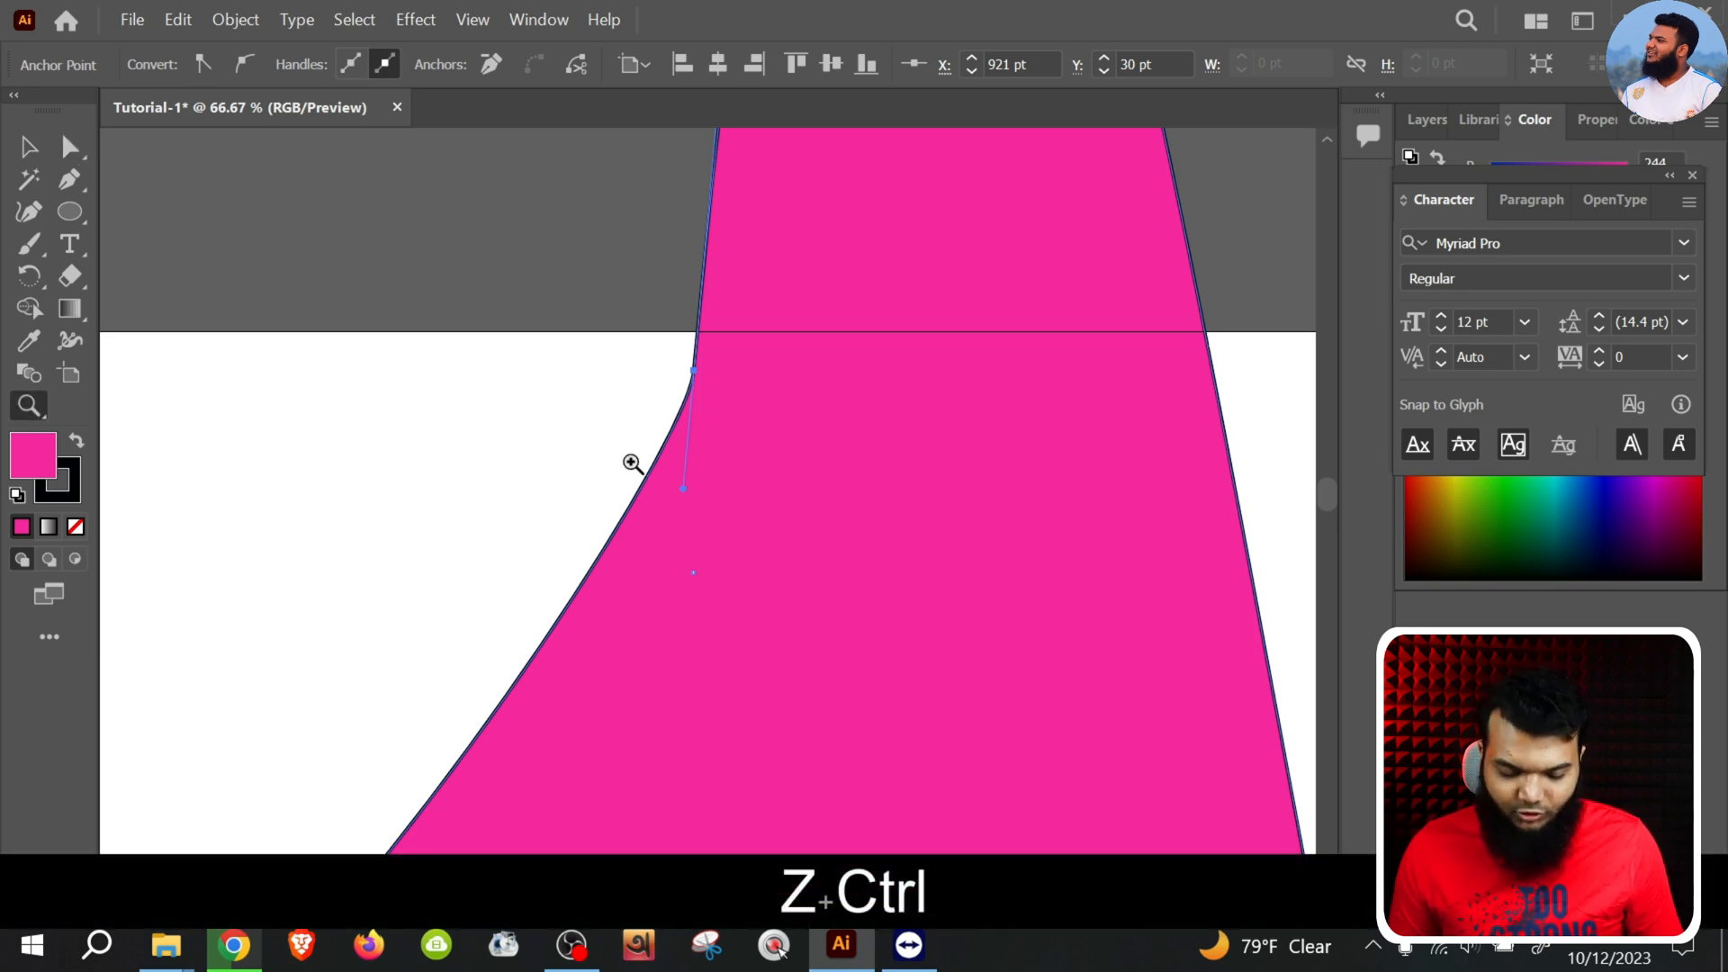
key(ctrl+z)
scroll(717, 444, down, 6)
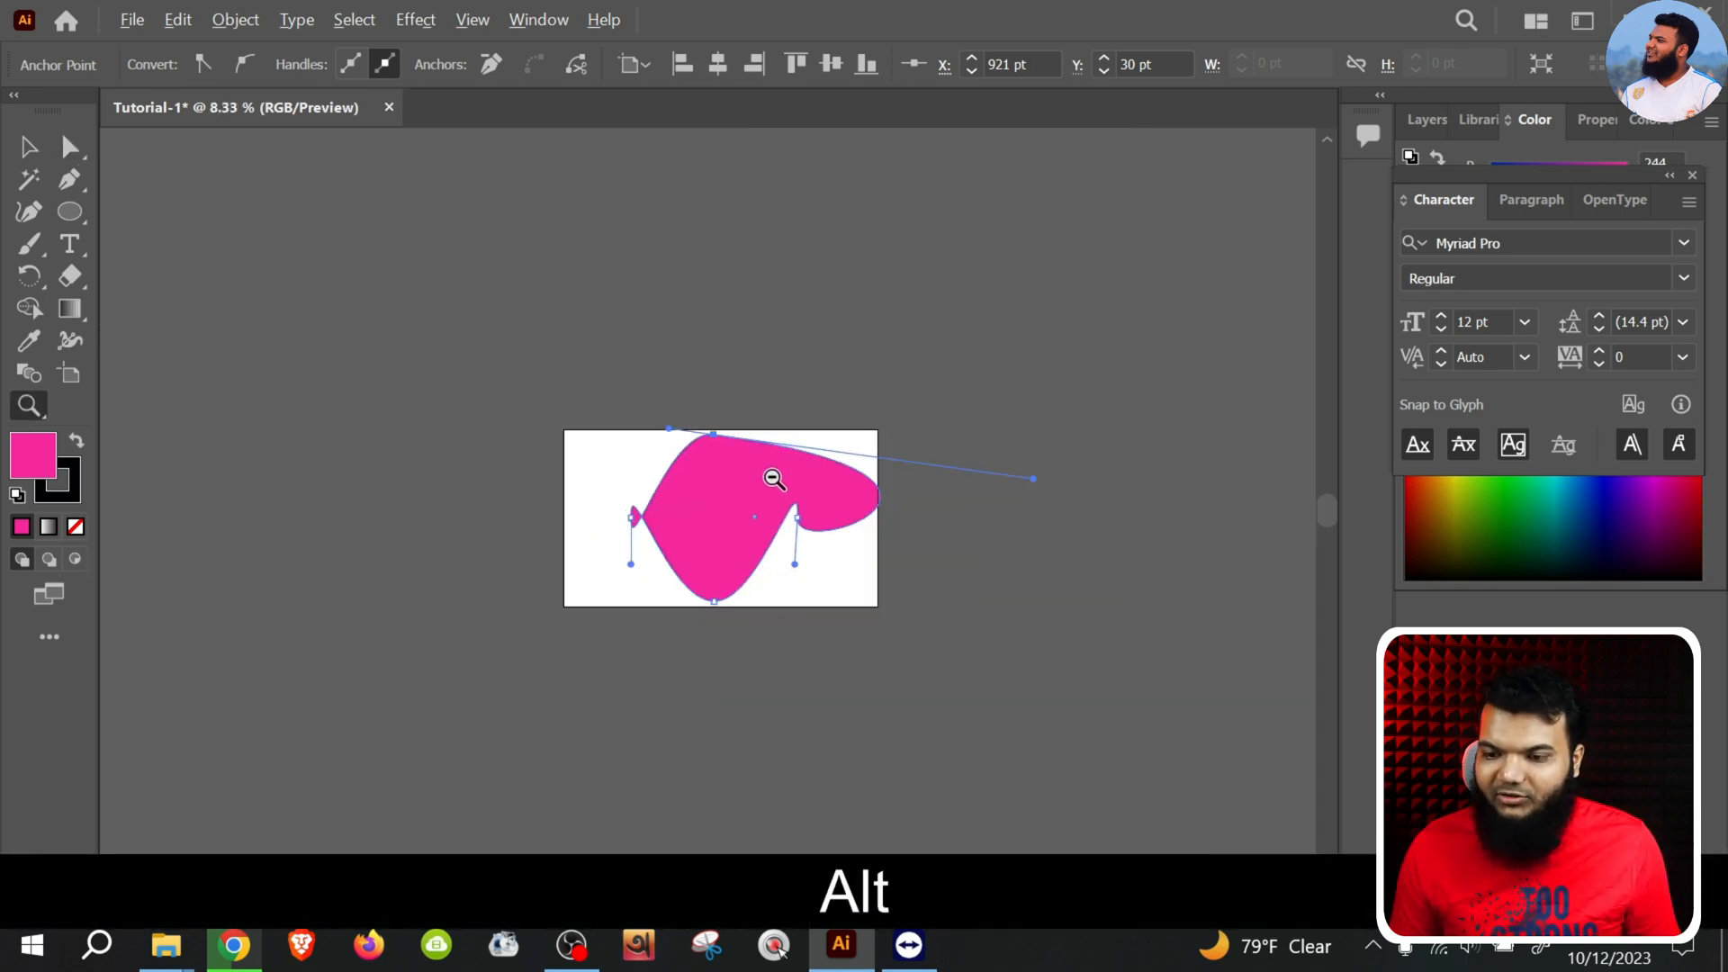
scroll(883, 501, up, 3)
key(alt)
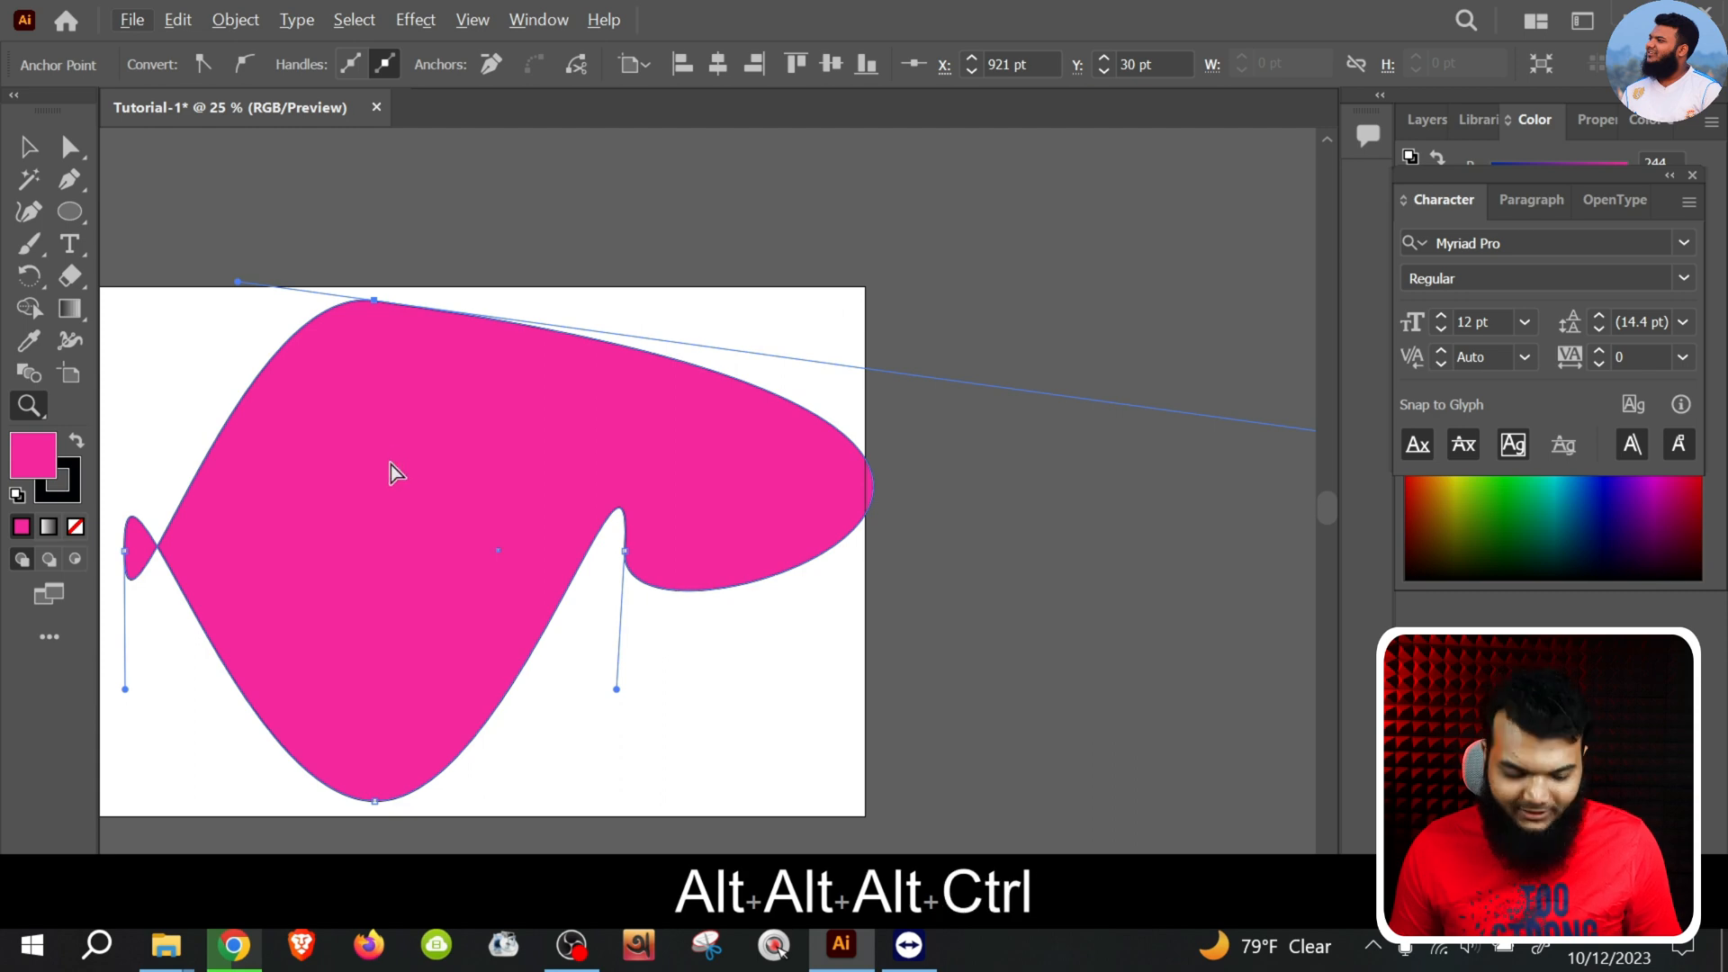
key(ctrl+z)
key(ctrl+z)
key(ctrl+z)
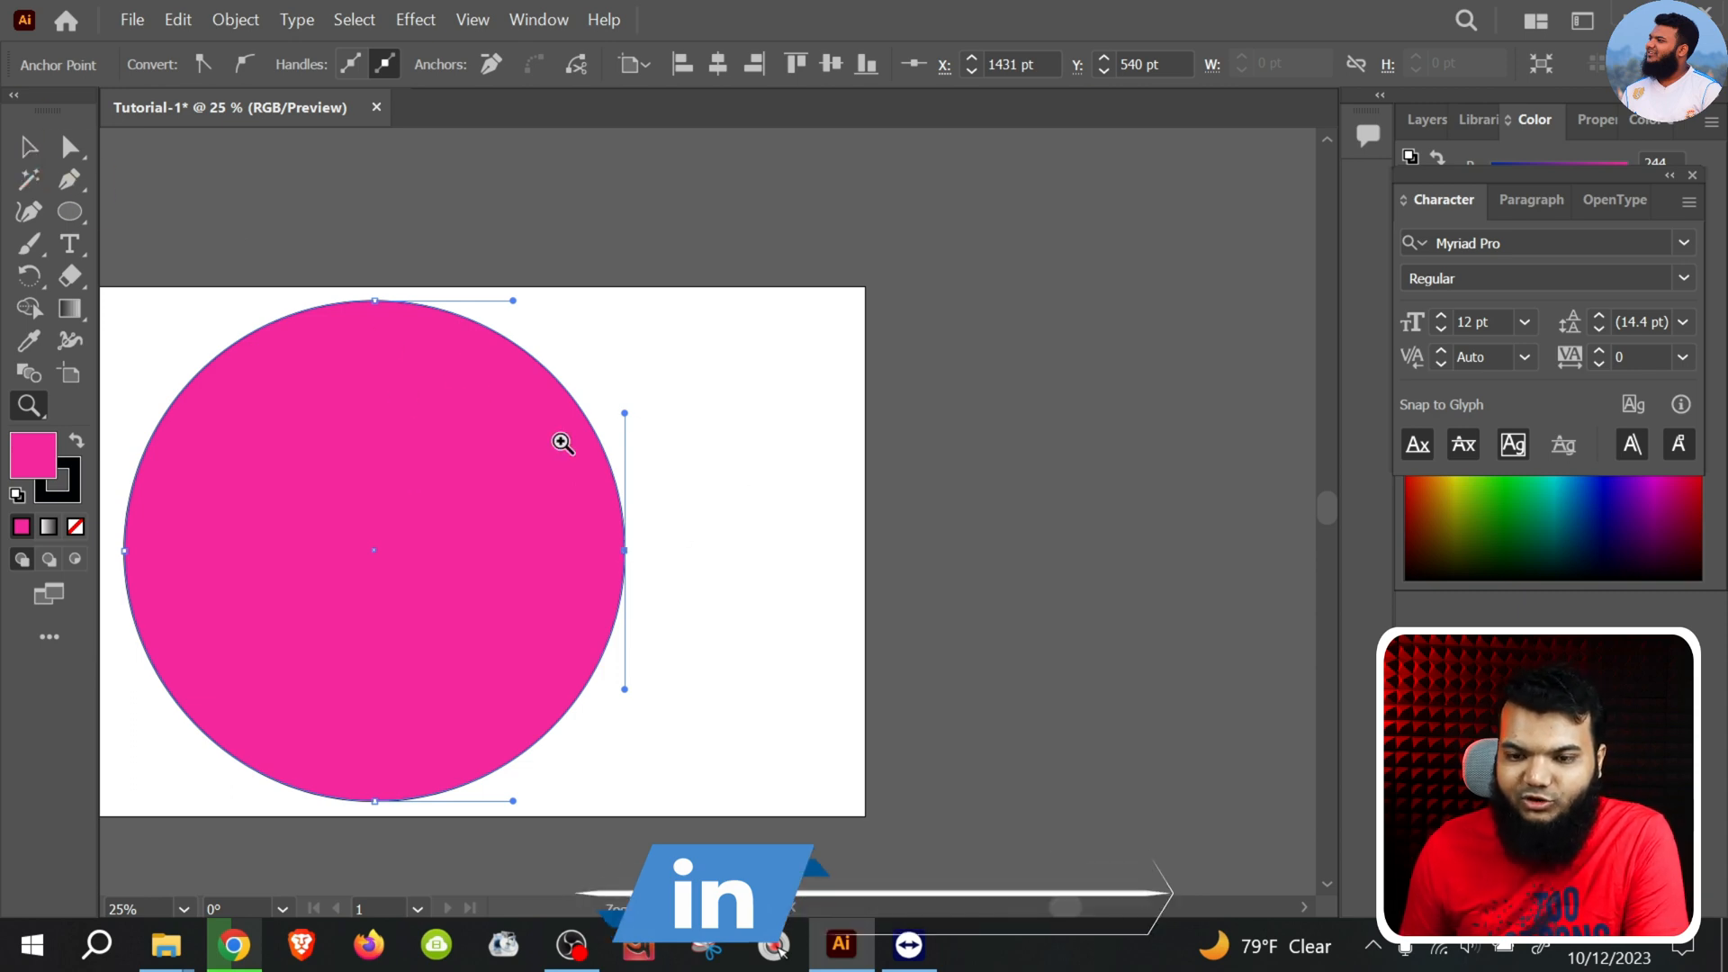
Pull the circle's right anchor point inward to about X 888 pt, Y 562 pt with the Direct Selection tool, forming a crescent
click(33, 148)
click(66, 153)
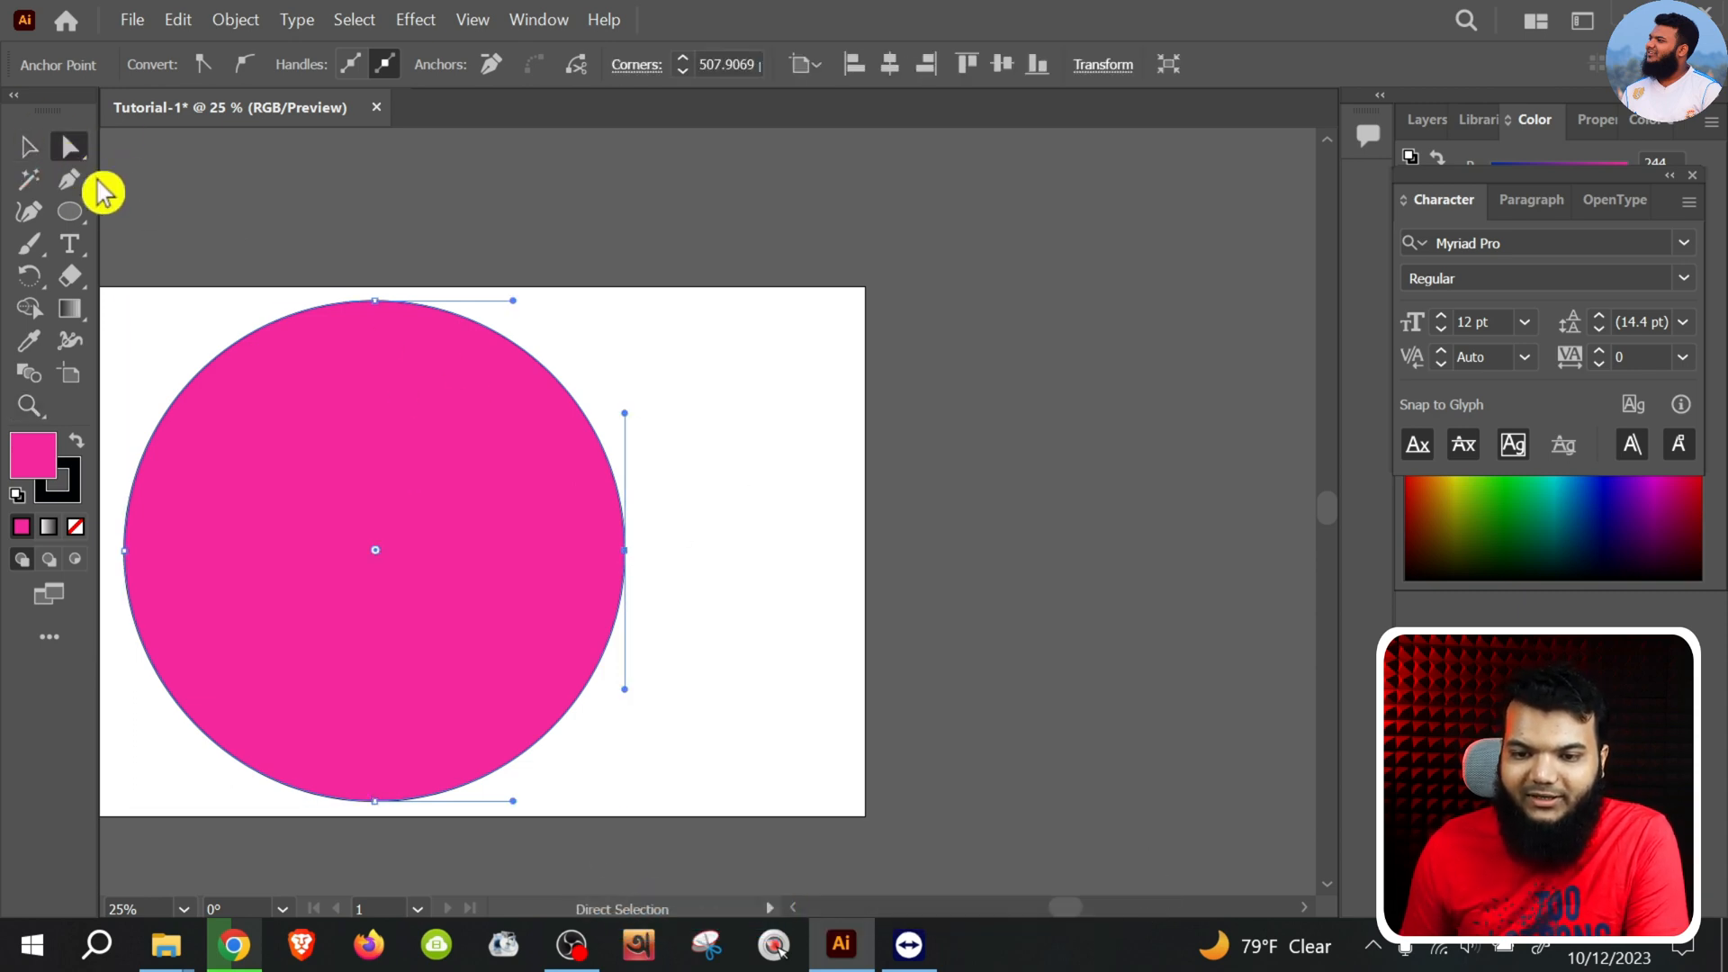
drag(626, 550, 358, 561)
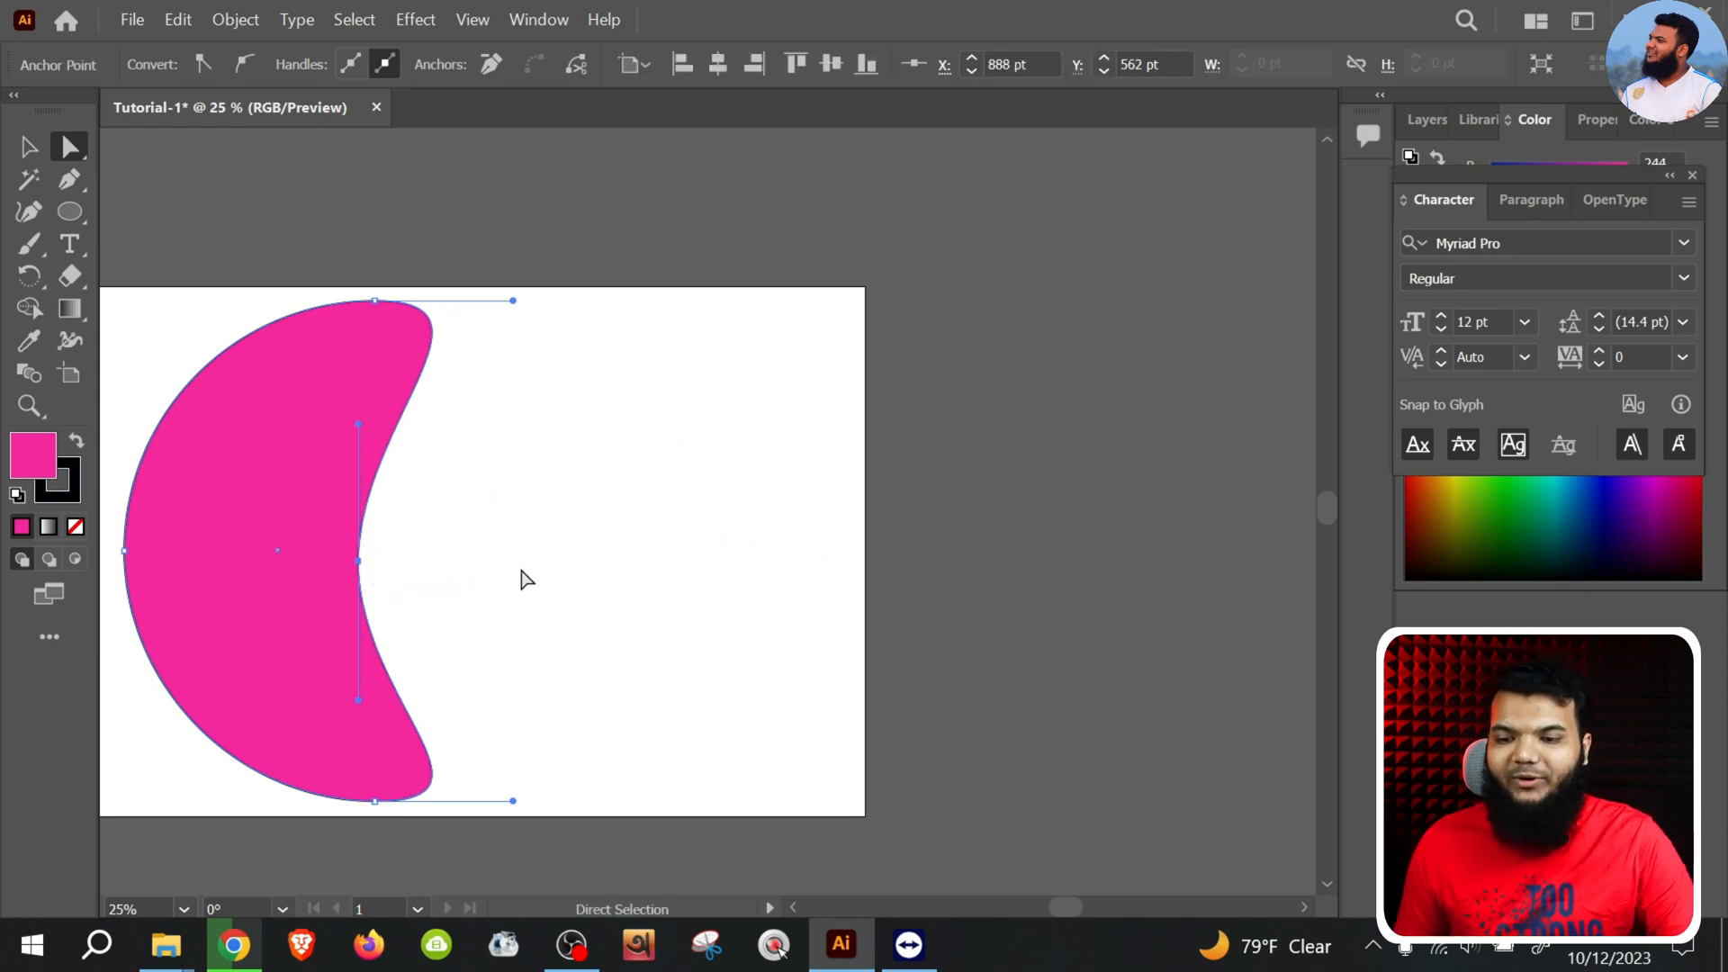
Draw a pink, slightly tilted pentagon with the Polygon tool in the empty area beside the crescent
key(space)
drag(524, 578, 772, 552)
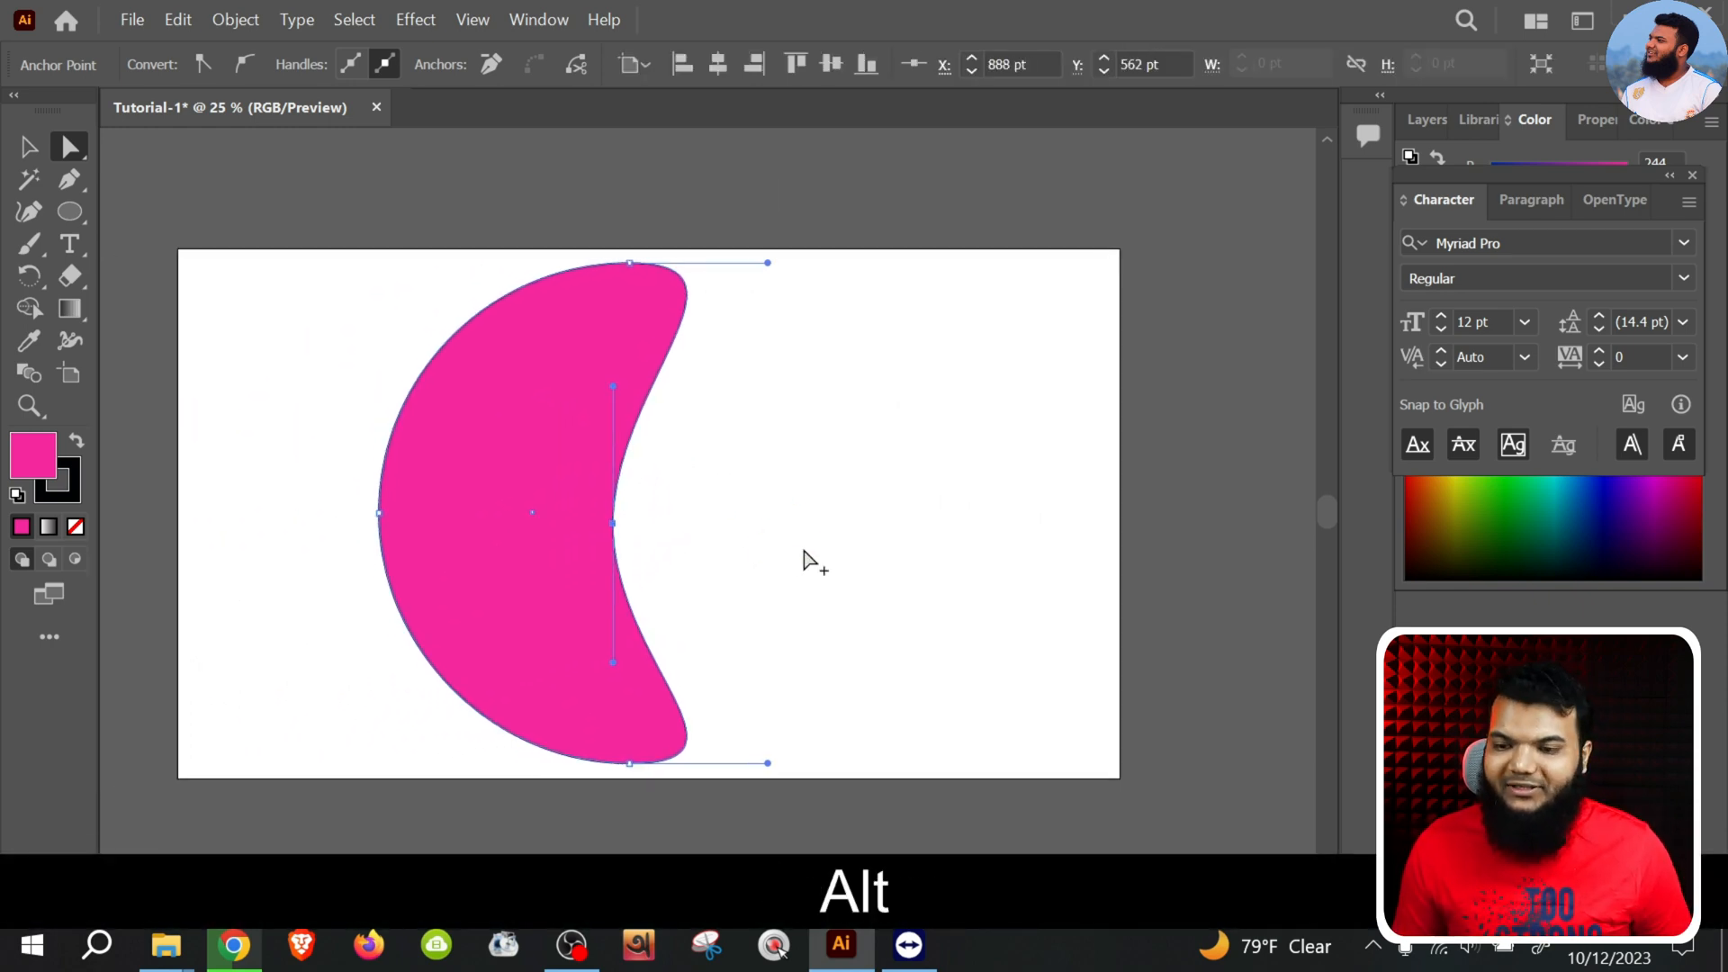
scroll(796, 559, up, 1)
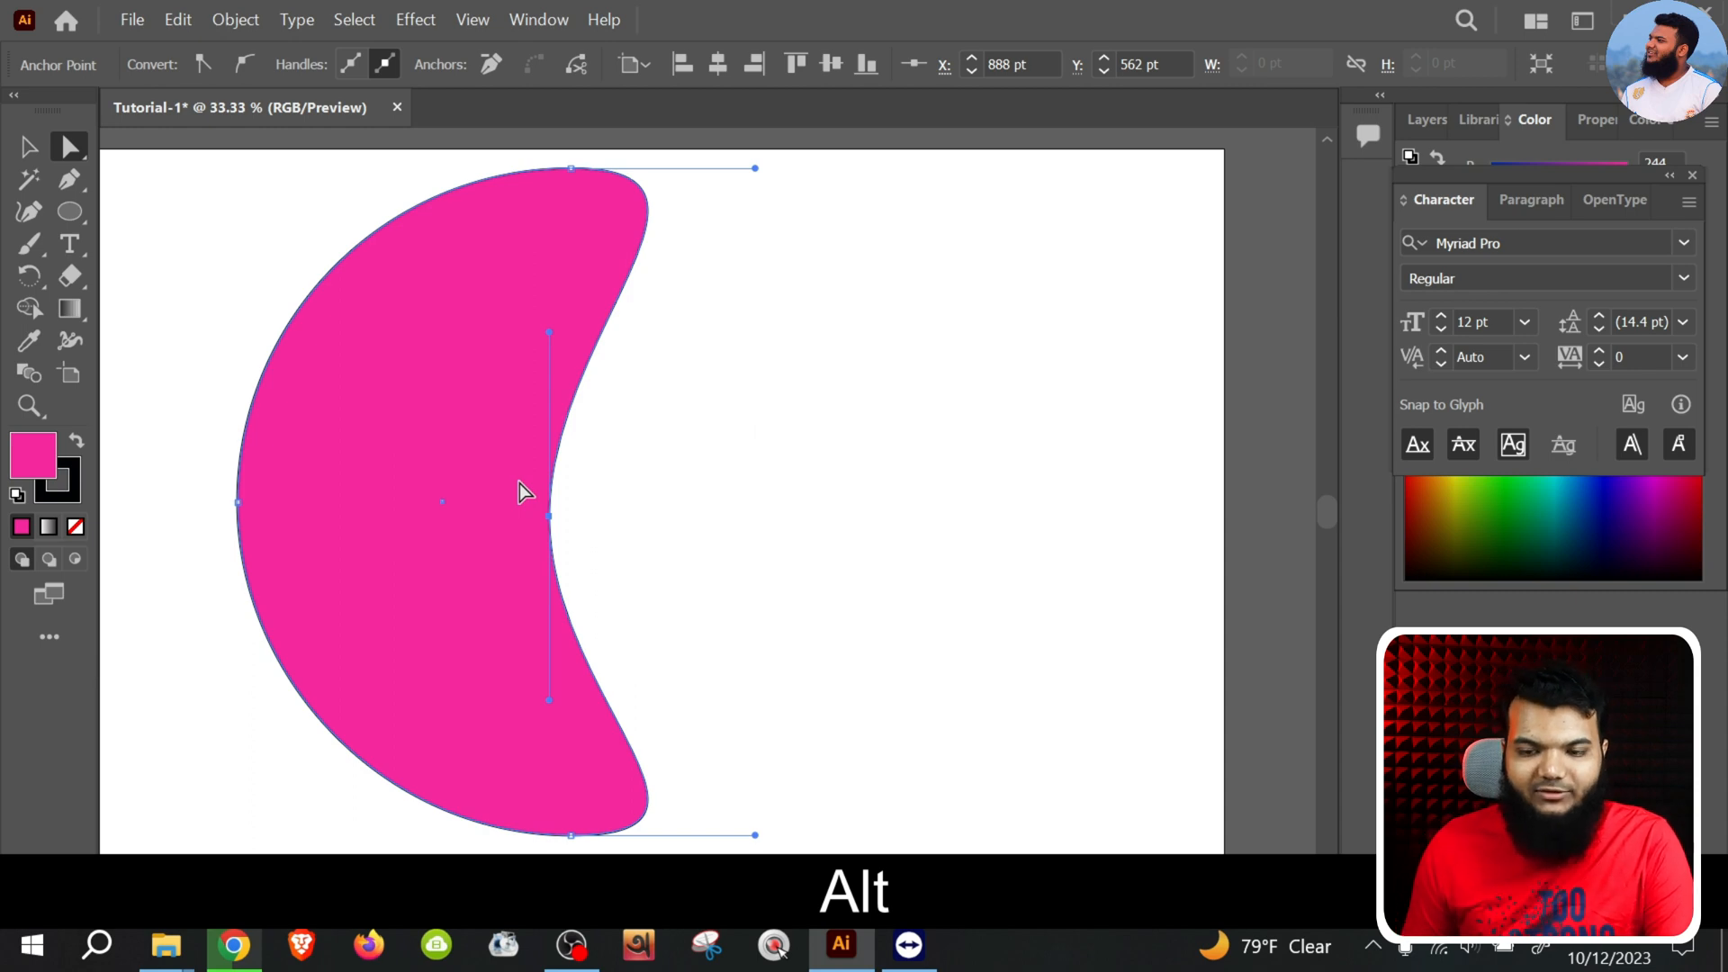
right_click(71, 213)
click(180, 278)
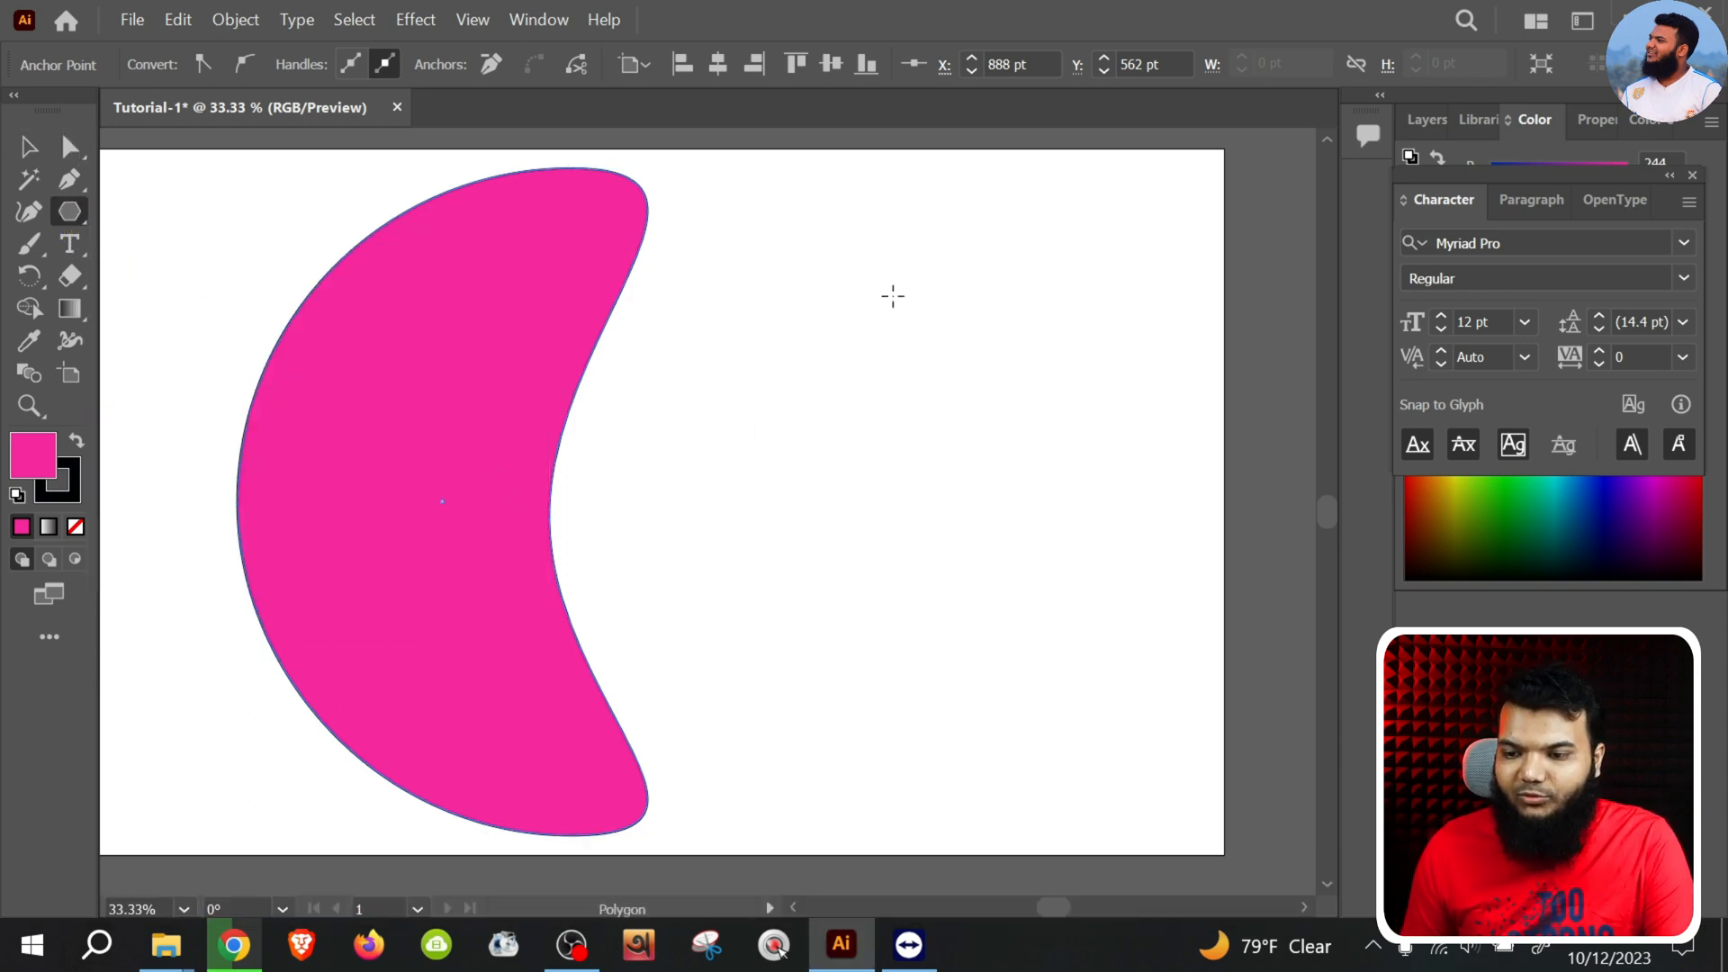
drag(891, 293, 957, 414)
key(Up)
Shift the crescent left with the Selection tool, then enlarge the pentagon and center it in the free artboard space
click(39, 156)
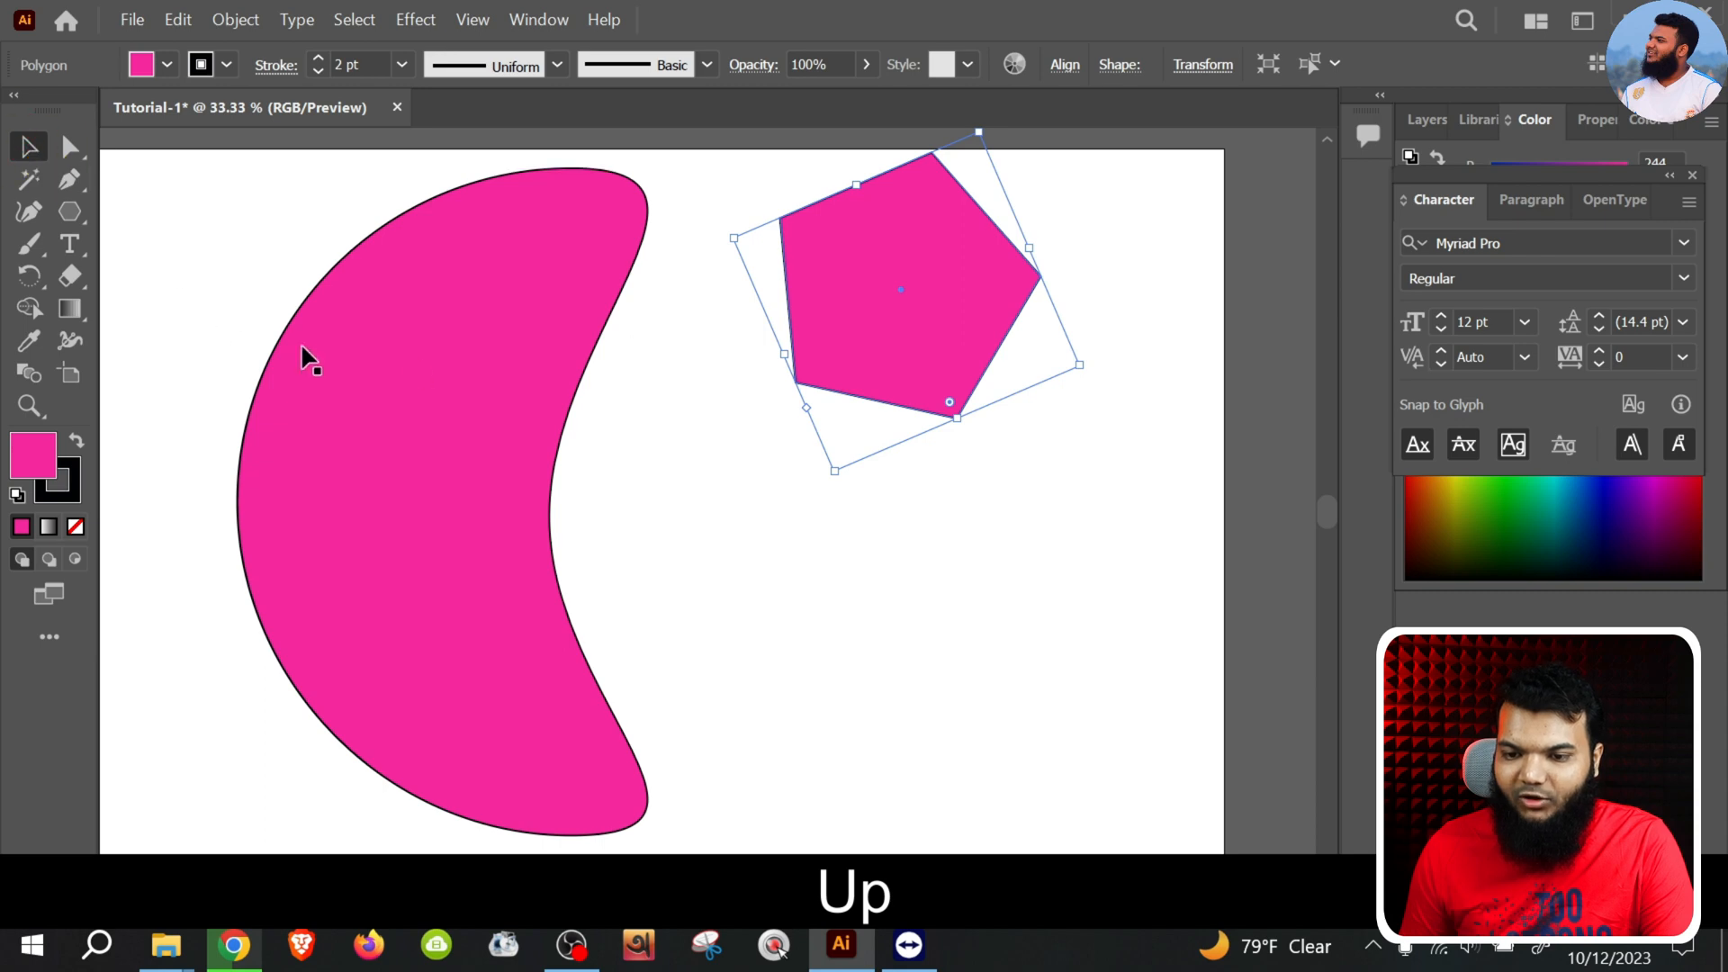
click(454, 369)
drag(437, 400, 256, 401)
drag(886, 306, 783, 451)
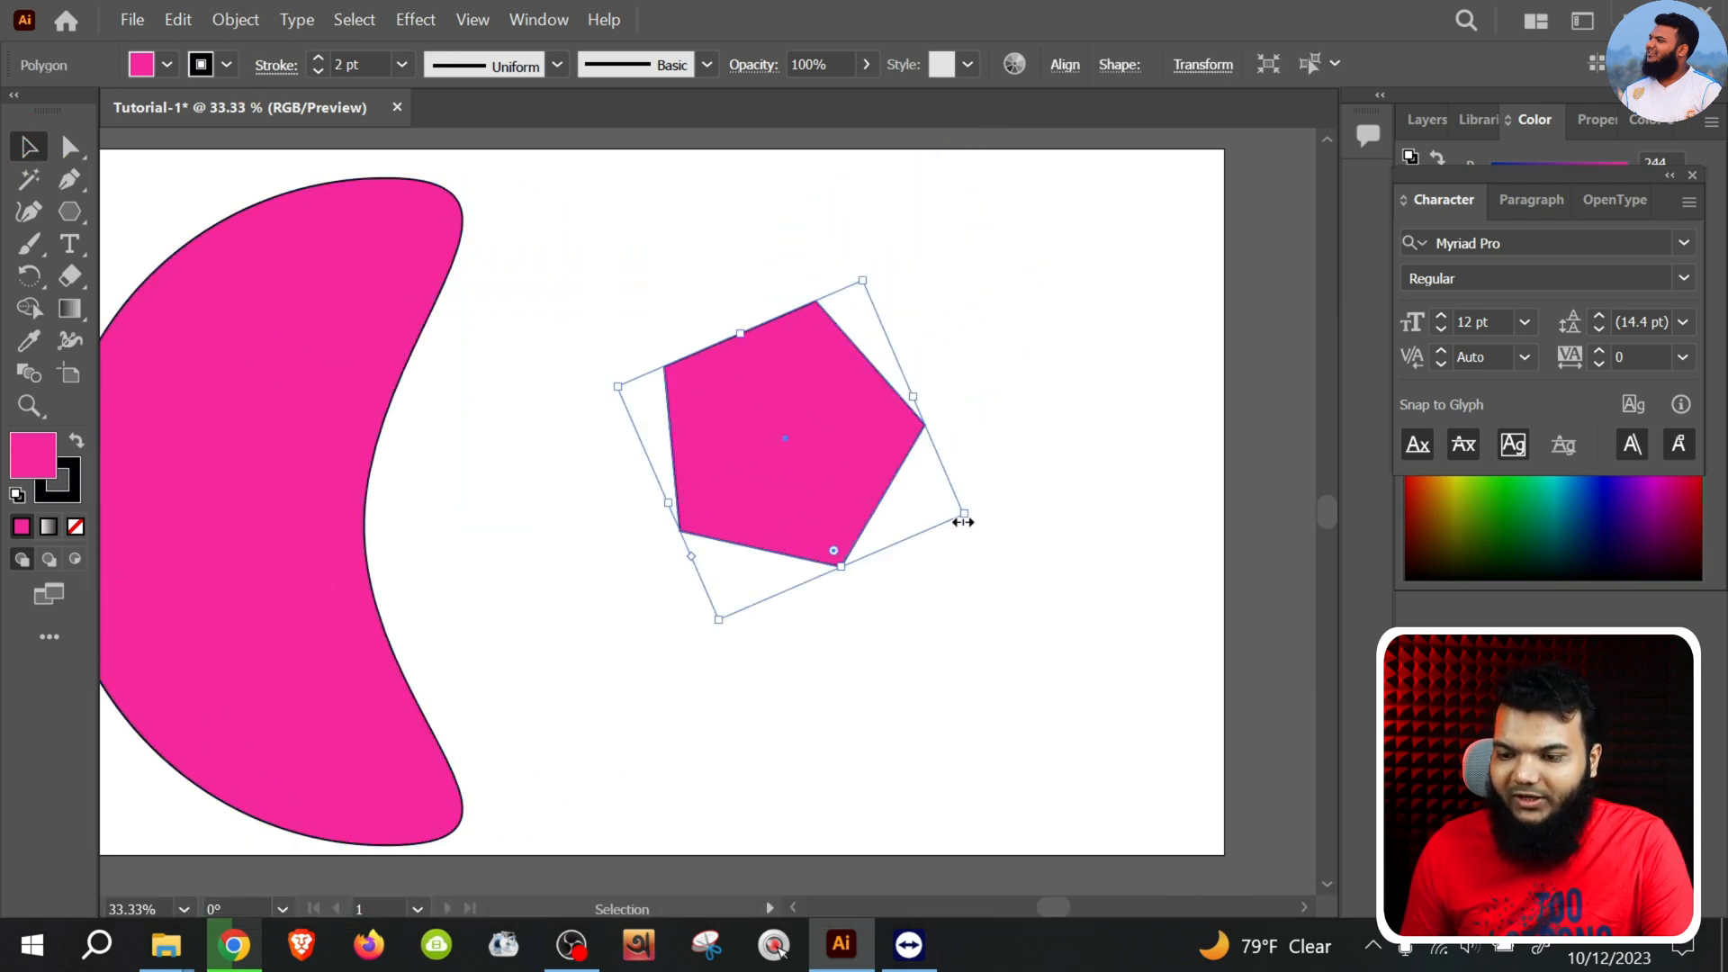
drag(962, 521, 1234, 605)
drag(899, 447, 813, 448)
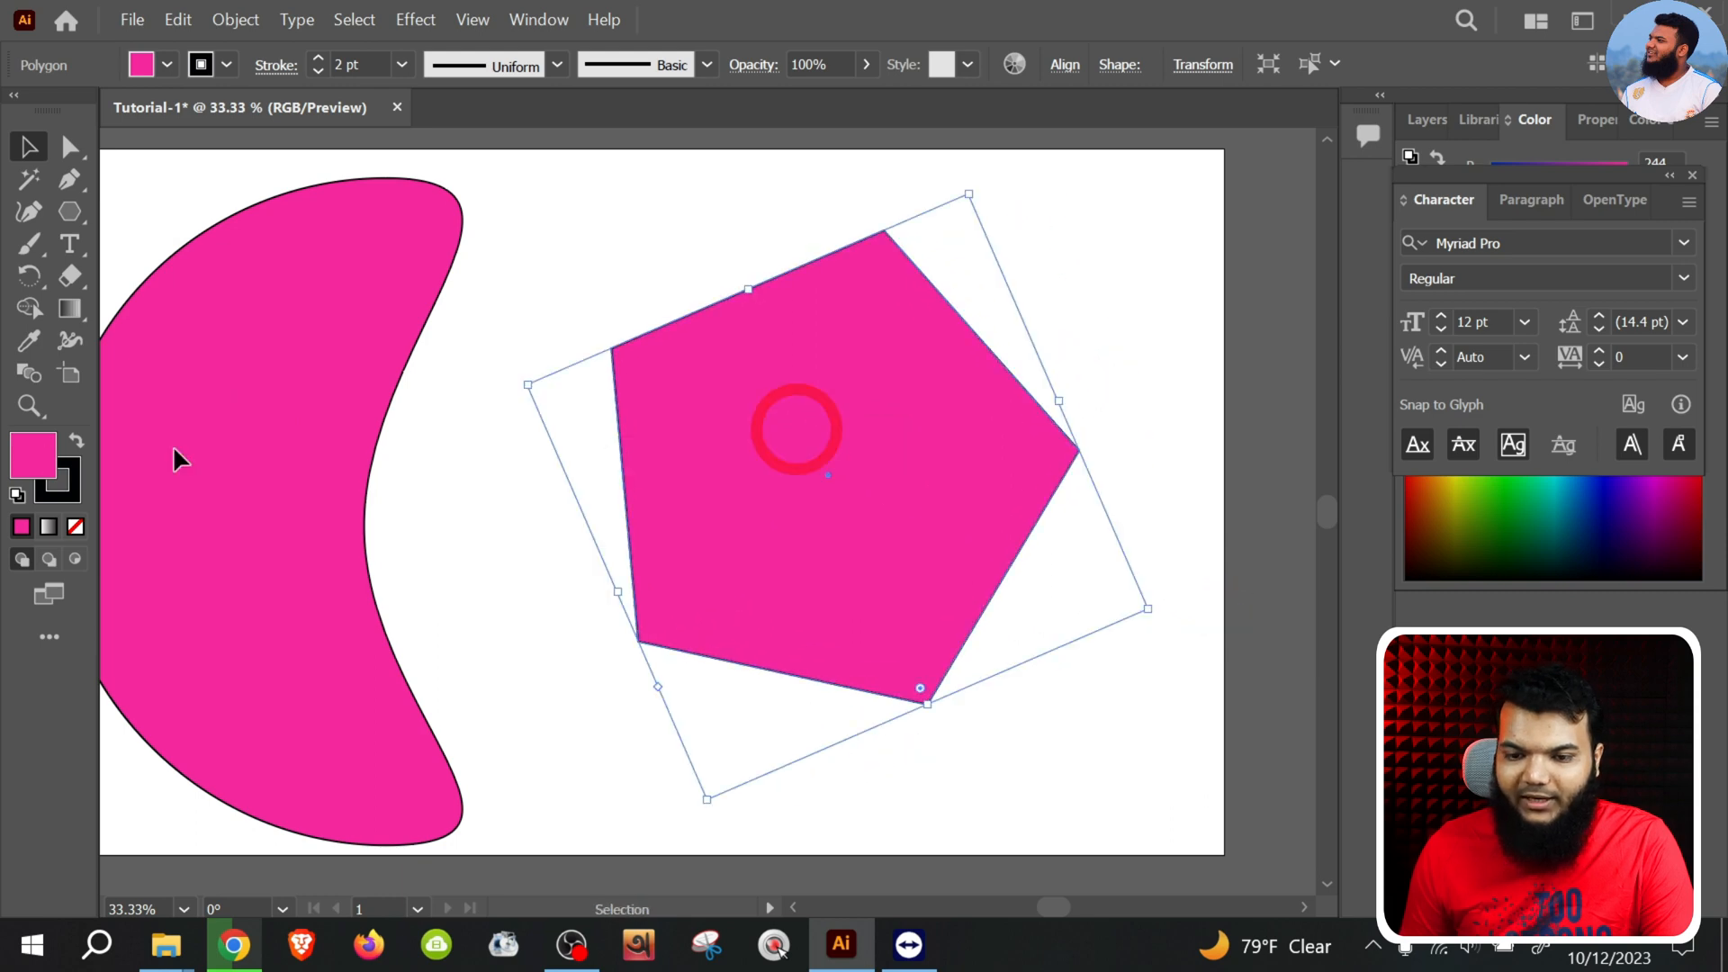
Change the pentagon's fill to a very dark plum using the Color Picker
double_click(52, 461)
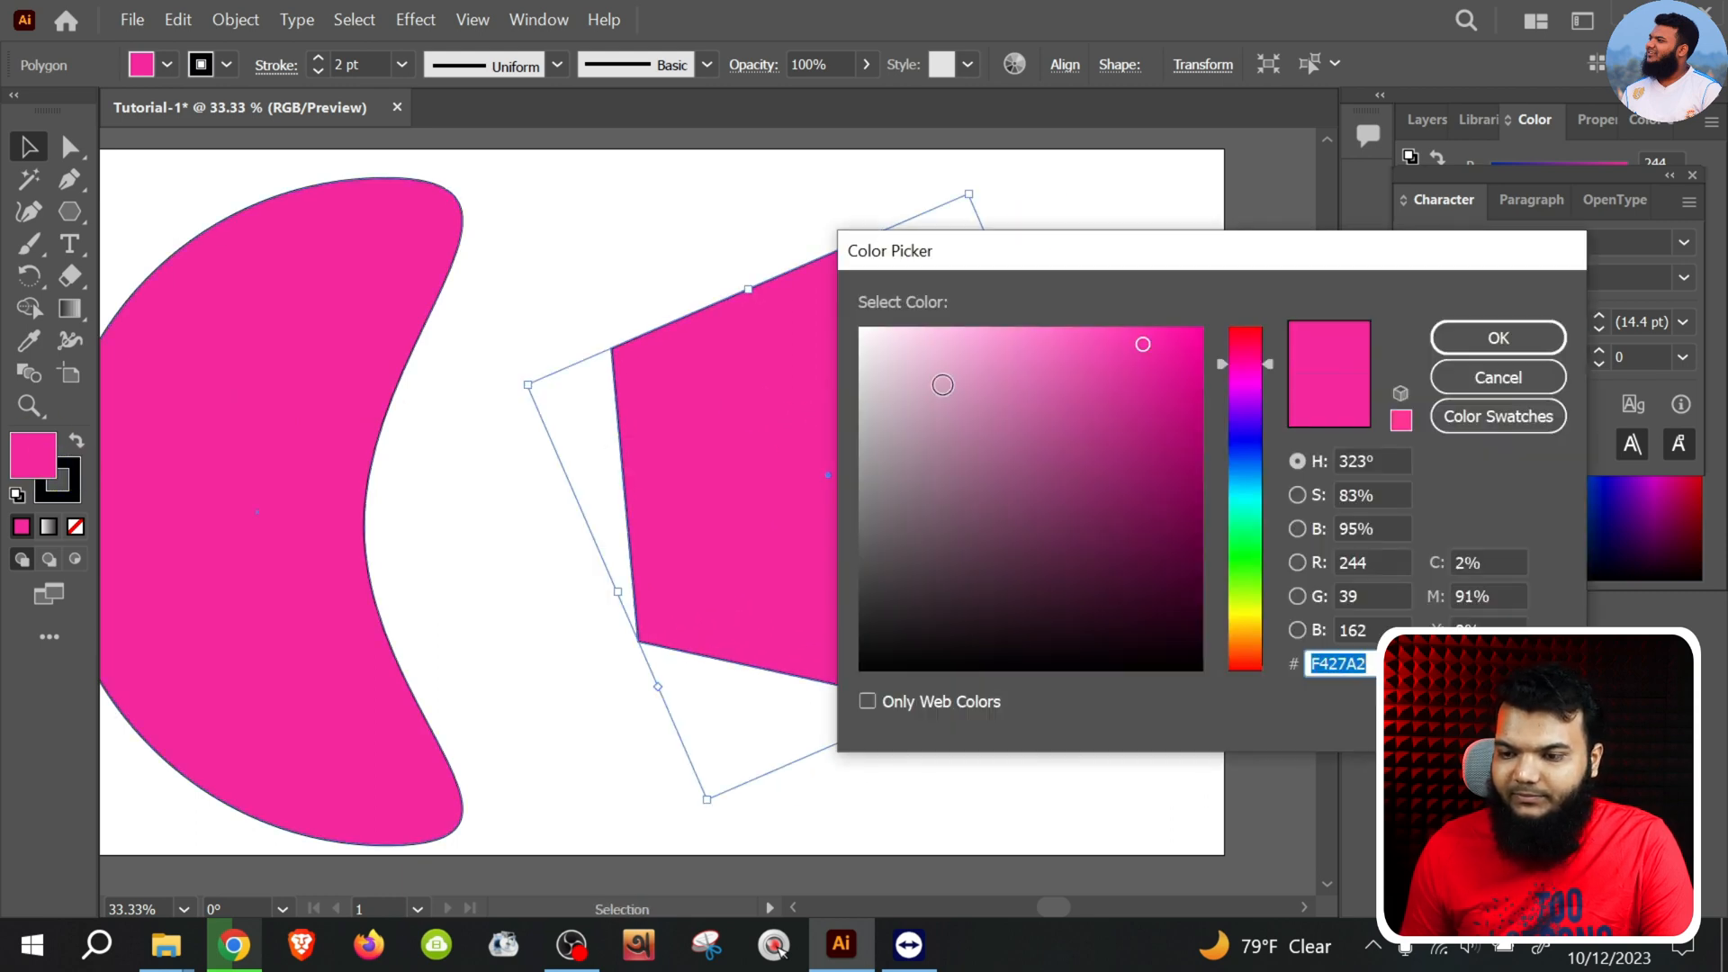
drag(1100, 402, 1098, 579)
click(1483, 375)
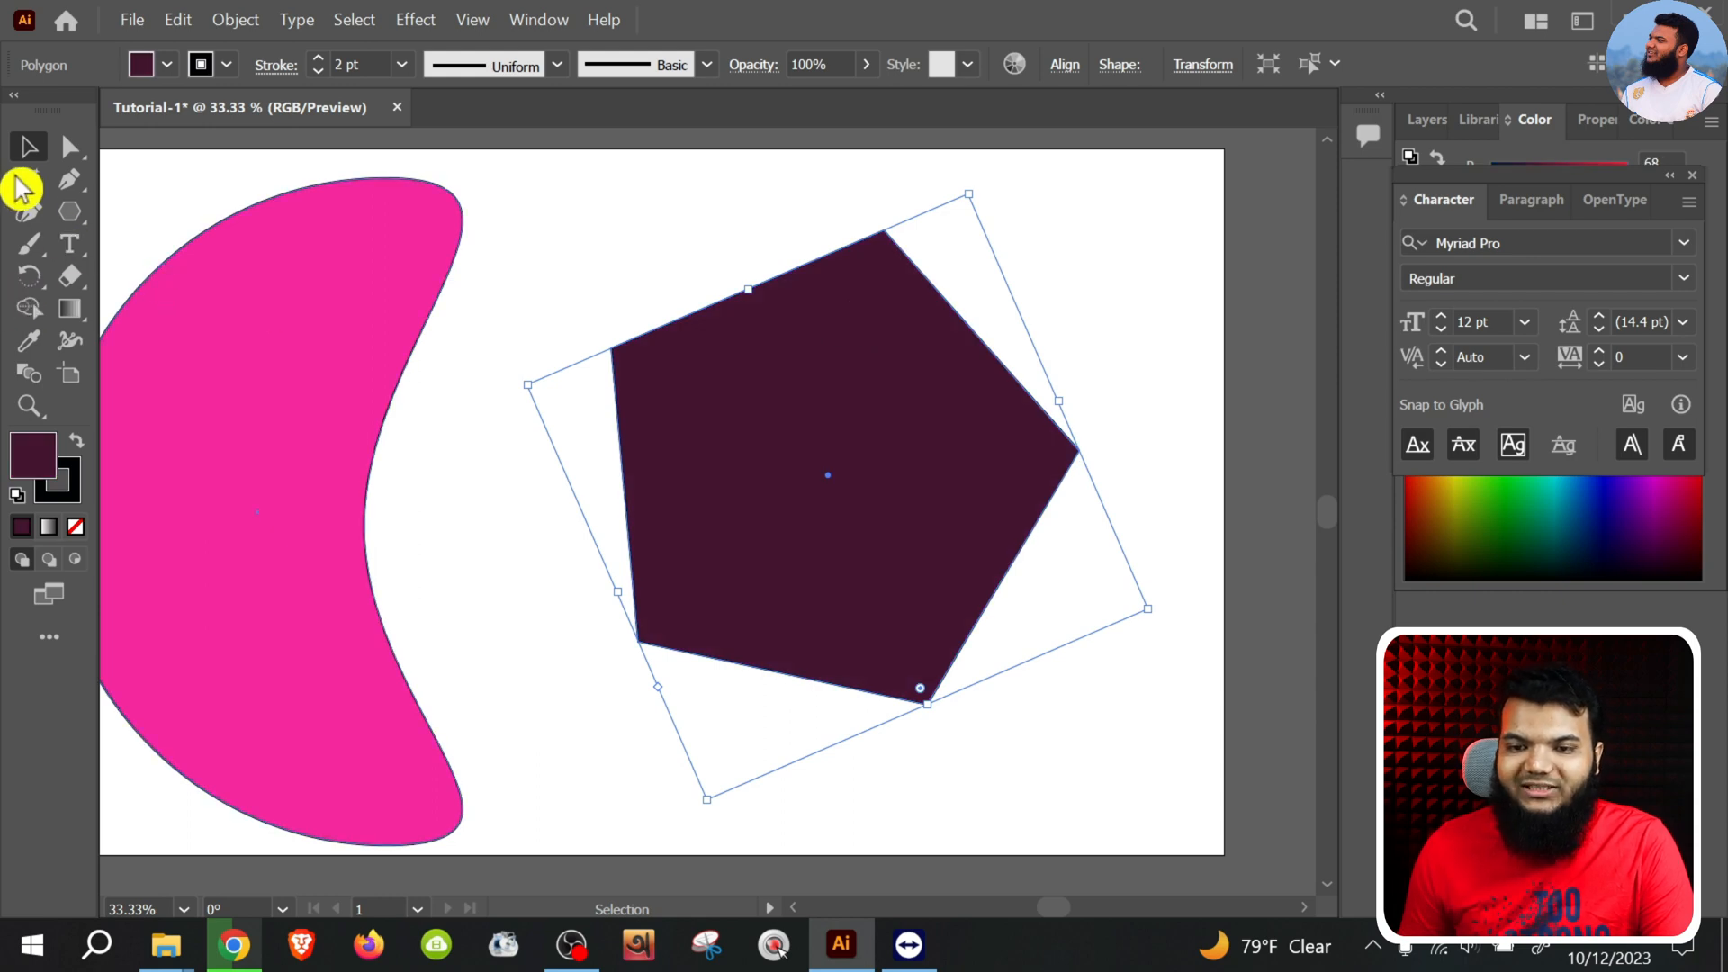
Round all the pentagon's corners together to about 48 pt with the Direct Selection tool, and deselect it
click(69, 148)
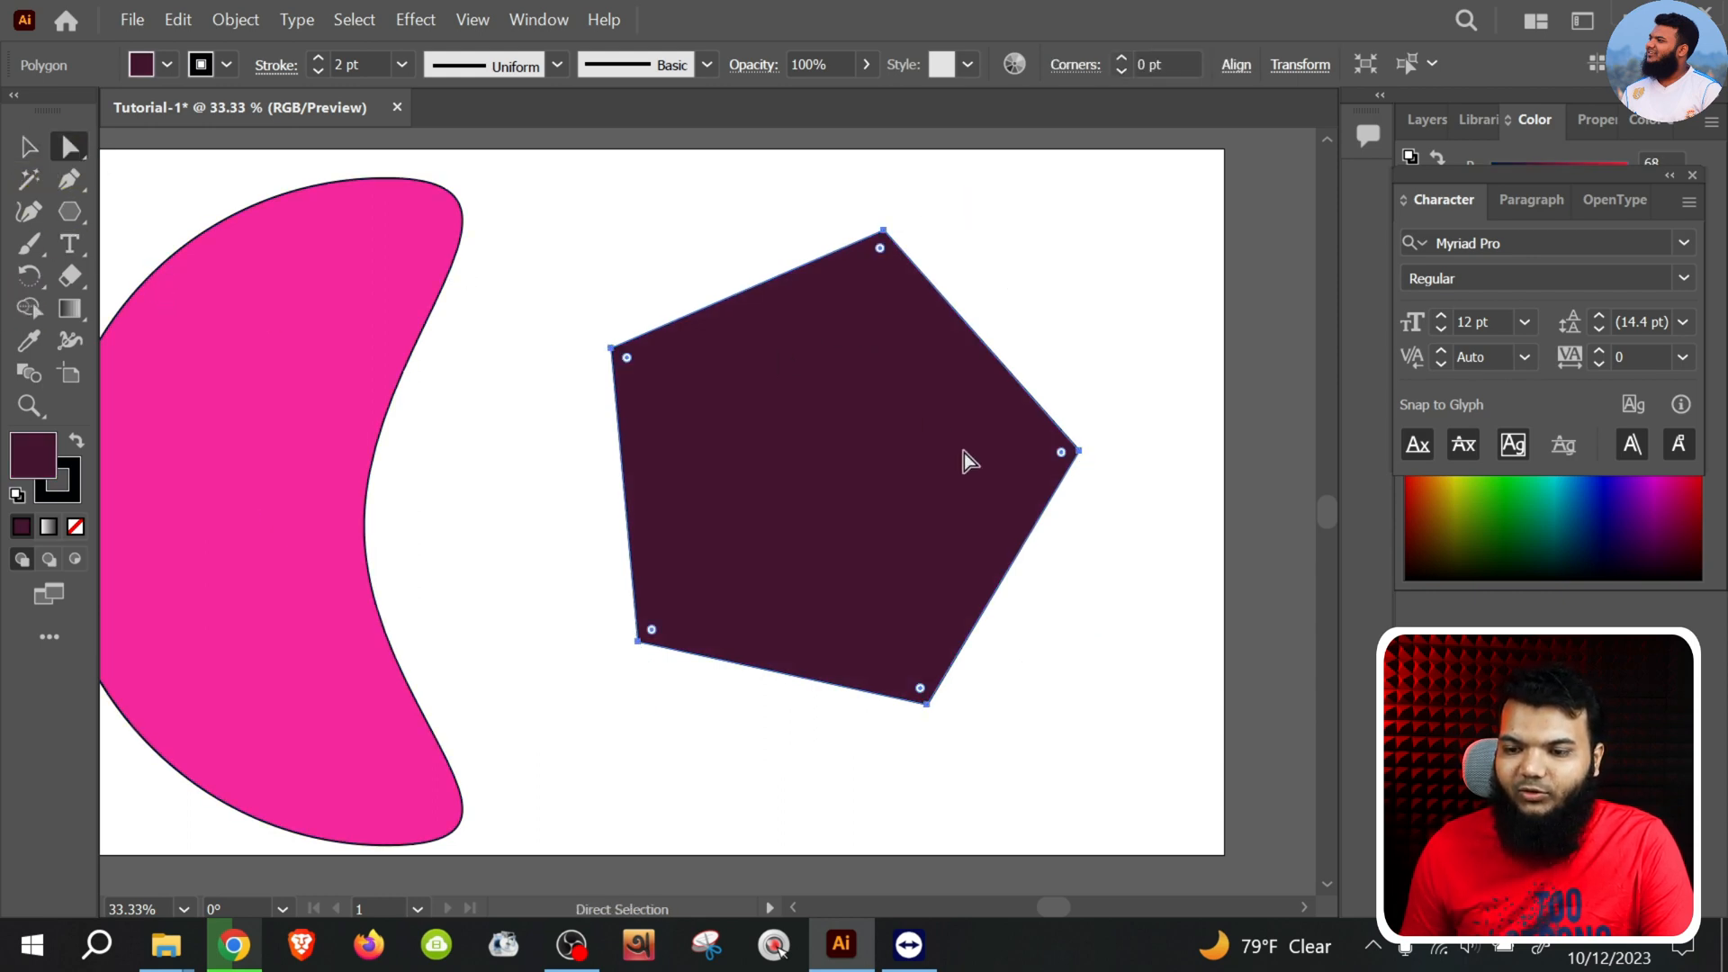
mouse_move(623, 358)
mouse_down()
mouse_move(682, 402)
mouse_move(767, 420)
mouse_move(719, 414)
mouse_move(644, 358)
mouse_up()
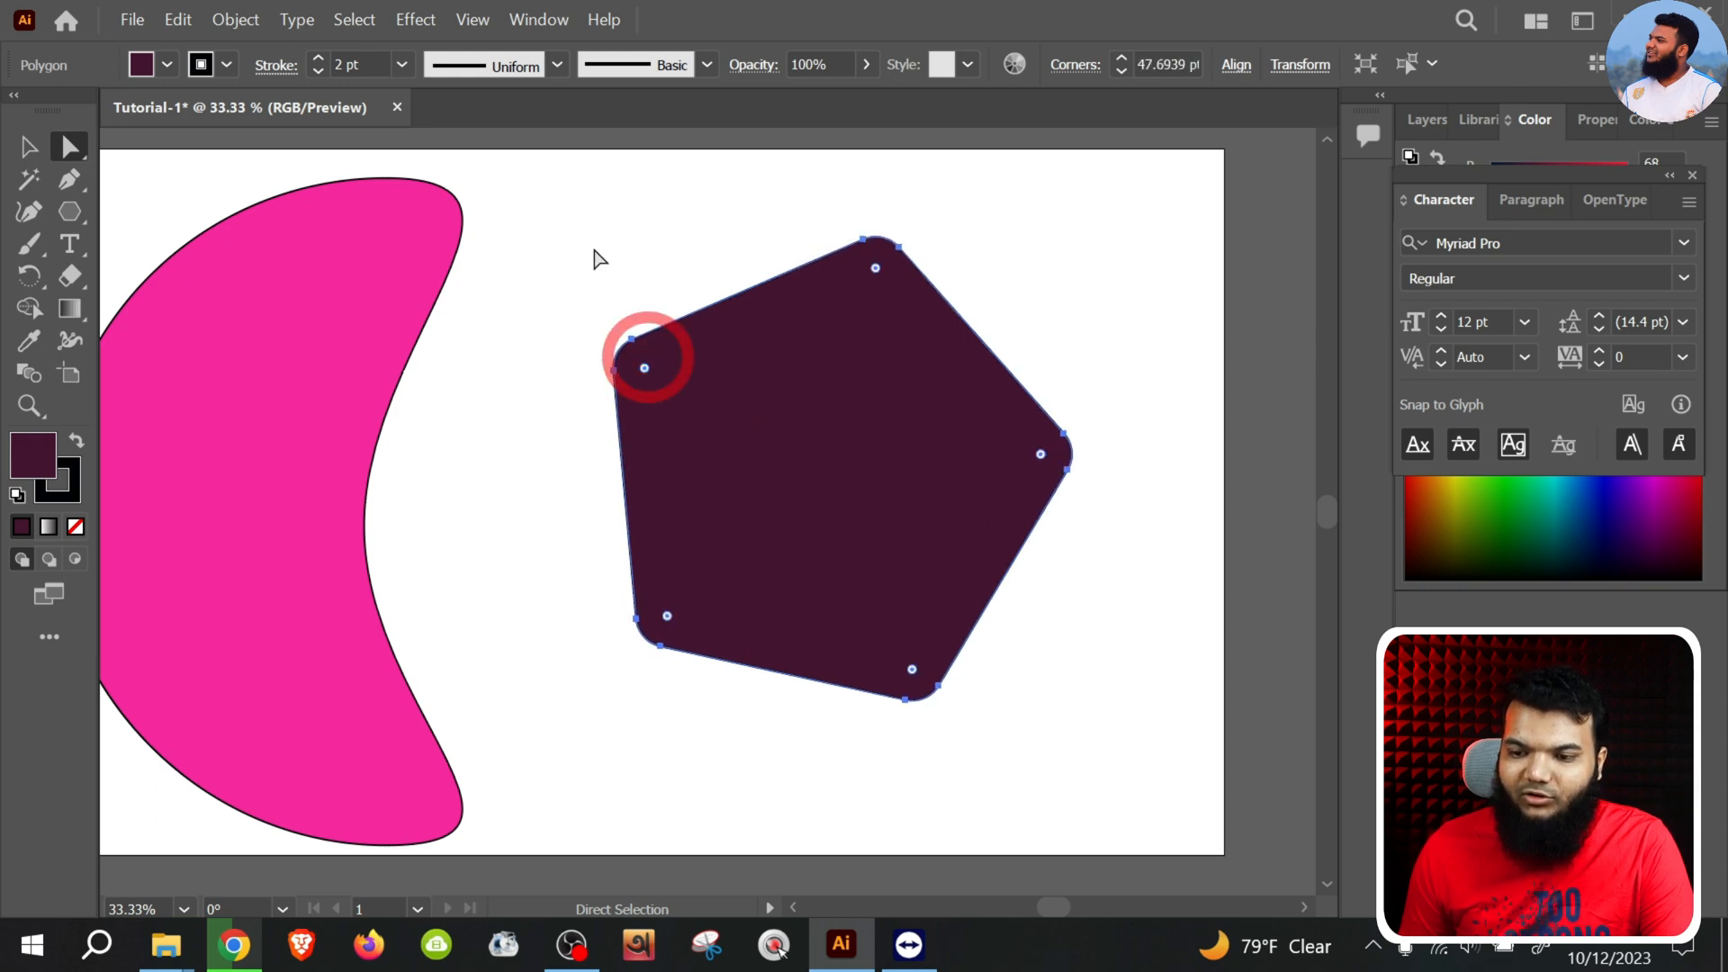
click(594, 256)
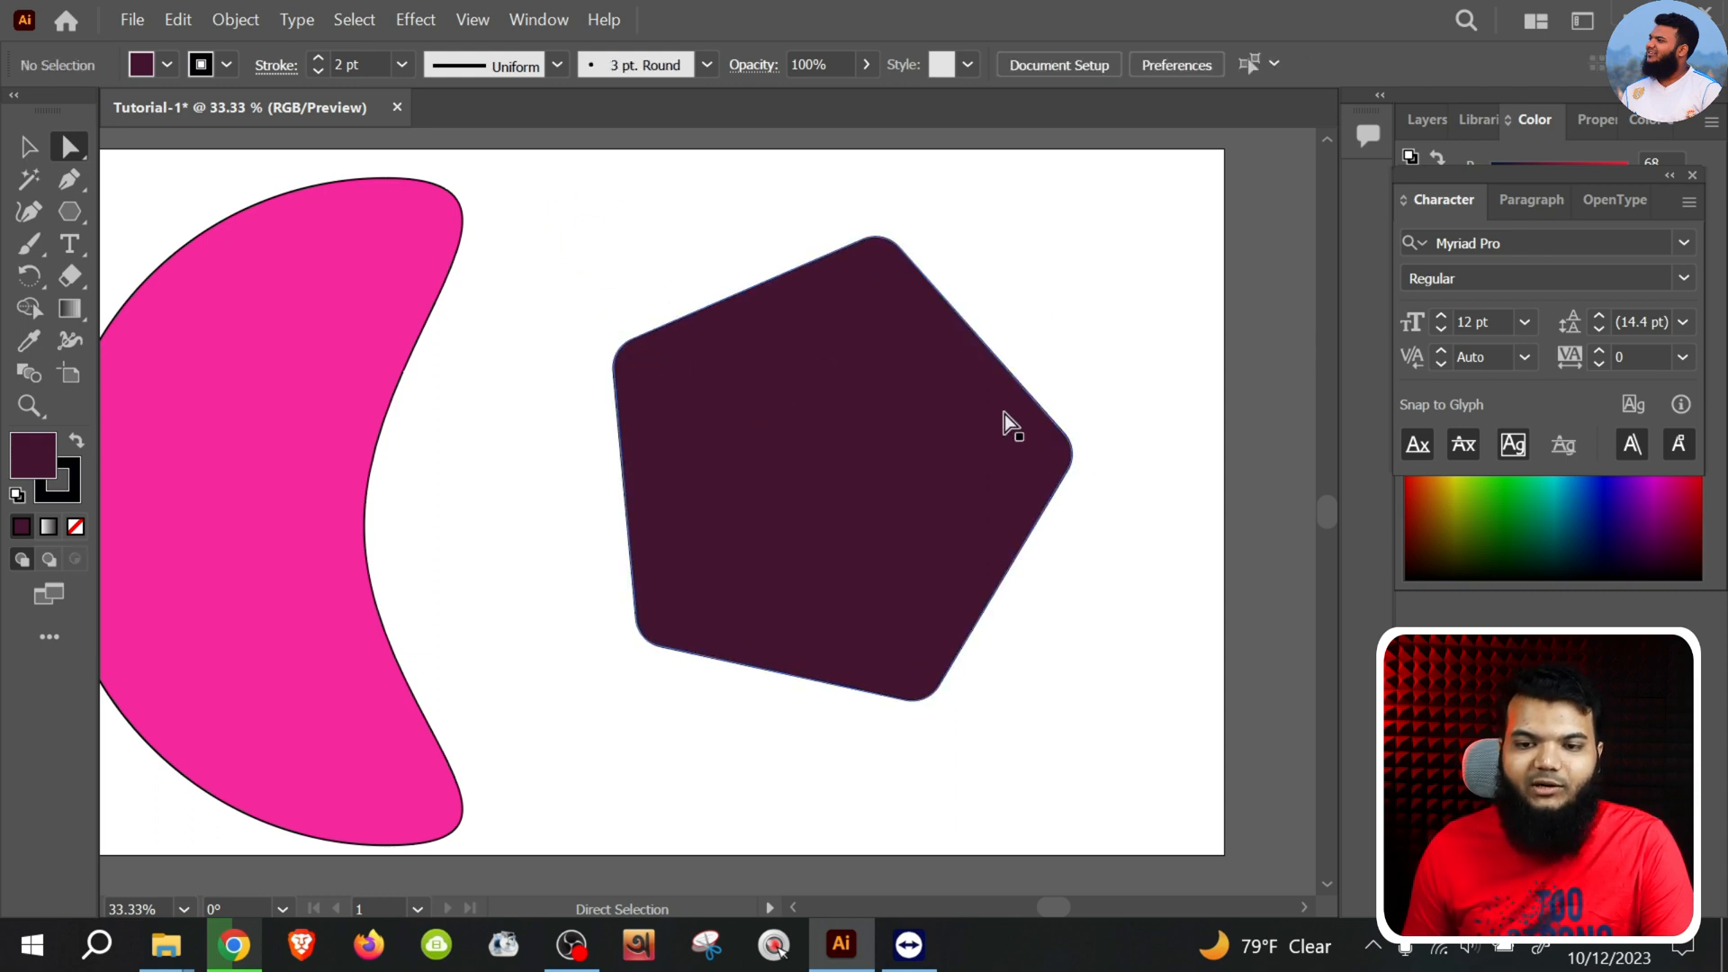
Select only the pentagon's upper-left corner and increase its rounding to about 573 pt
click(67, 152)
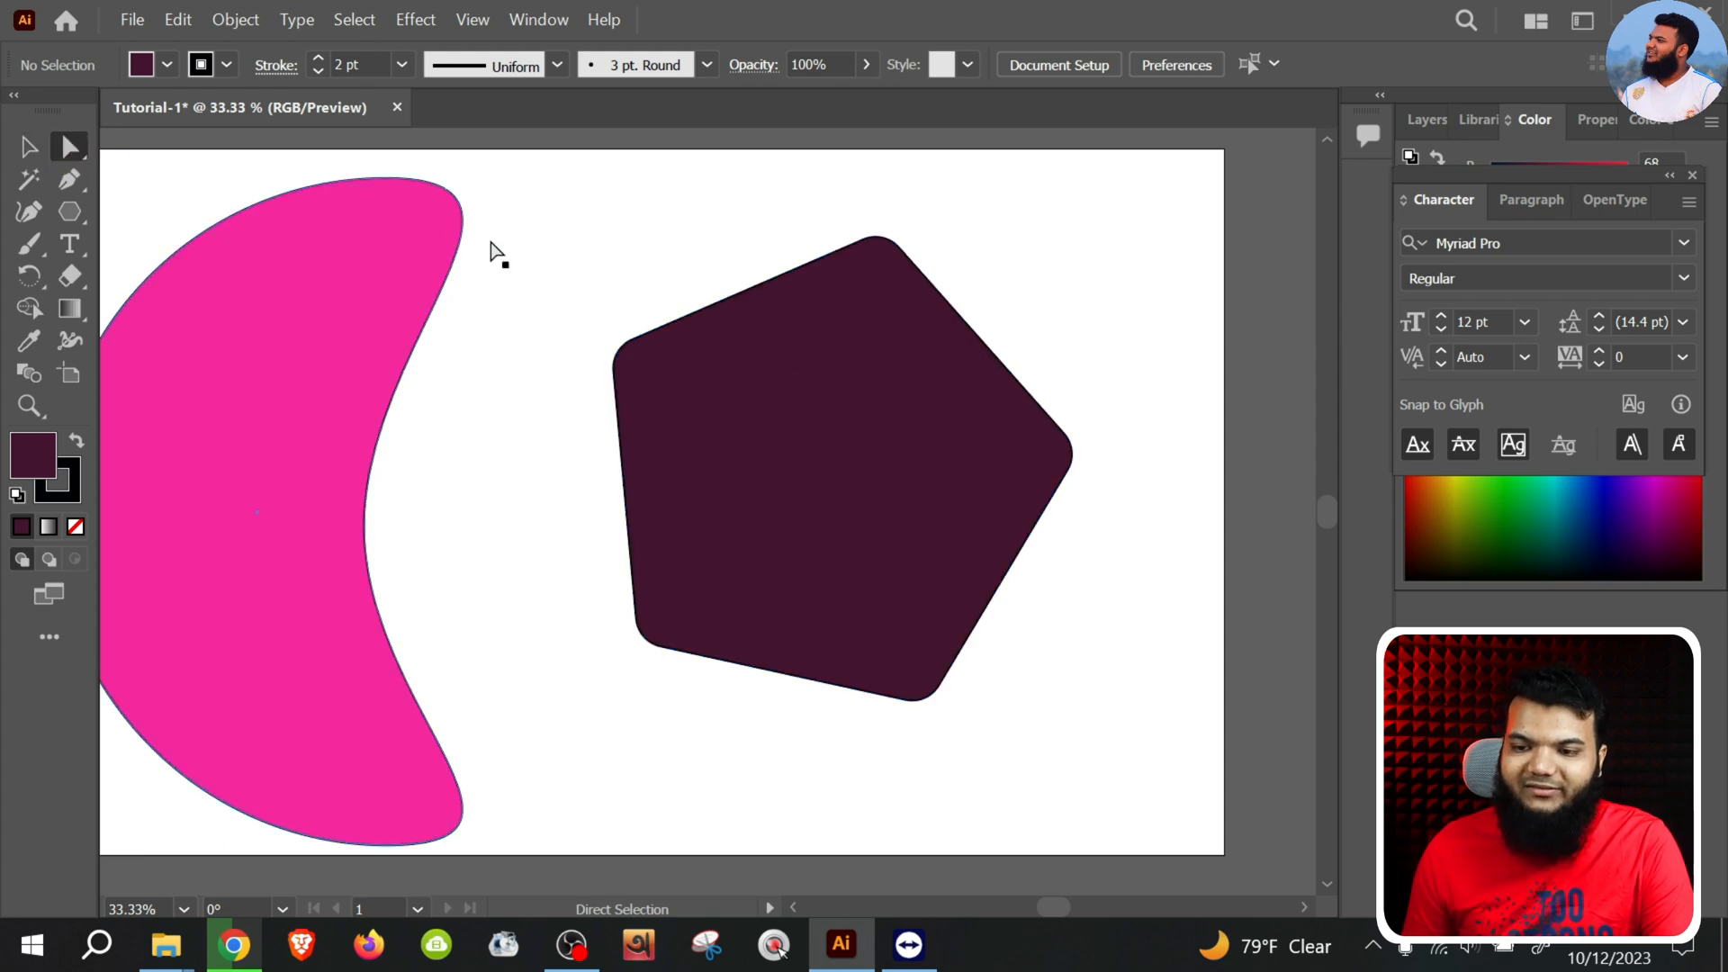
drag(575, 286, 704, 461)
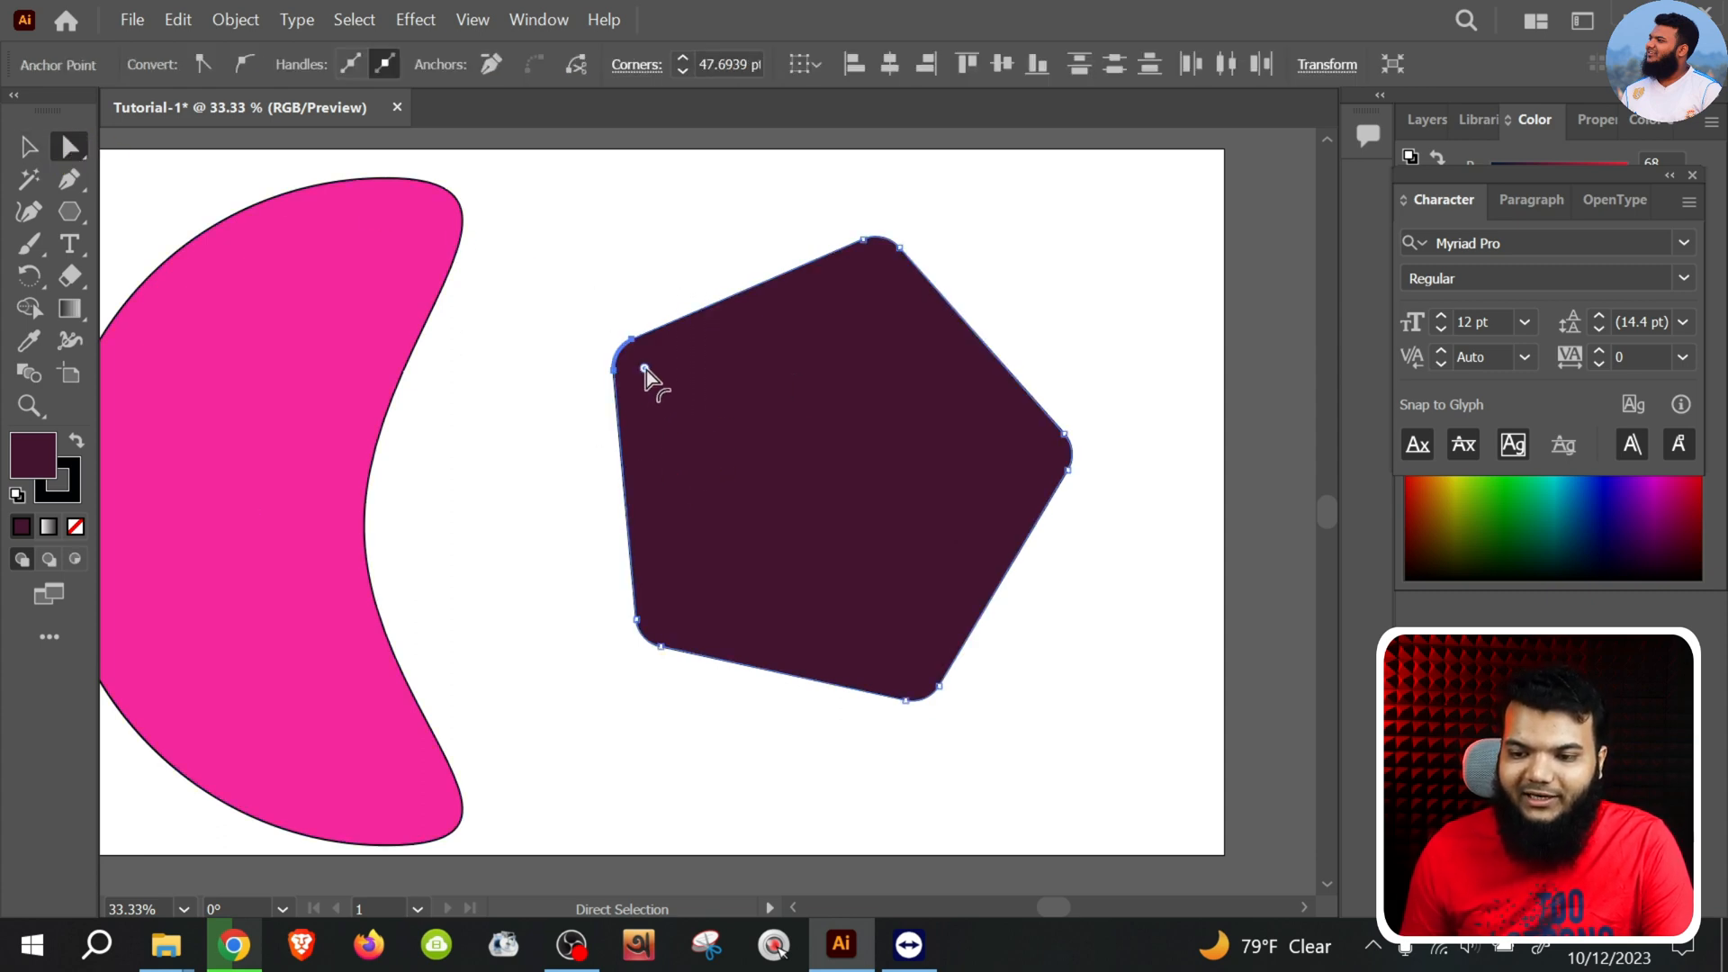
drag(646, 370, 1091, 594)
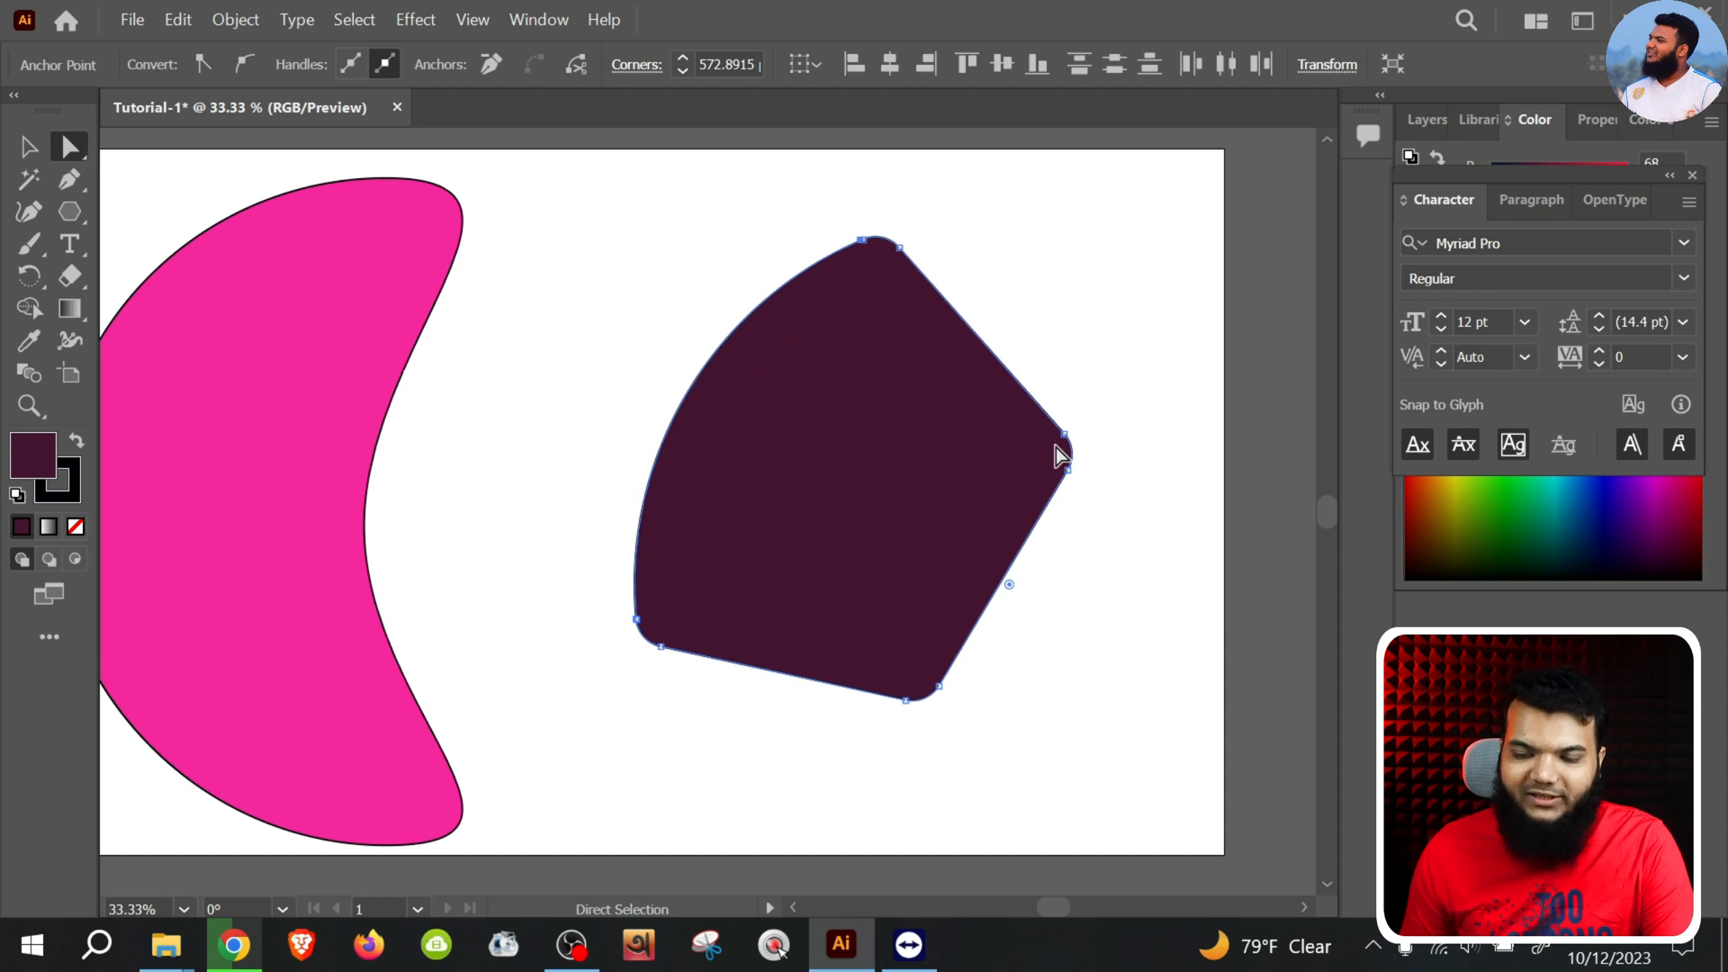
Select the pentagon's right and bottom corners in turn and moderately increase the rounding of each one separately
drag(1057, 360, 1100, 655)
drag(1042, 462, 918, 482)
drag(1053, 670, 807, 673)
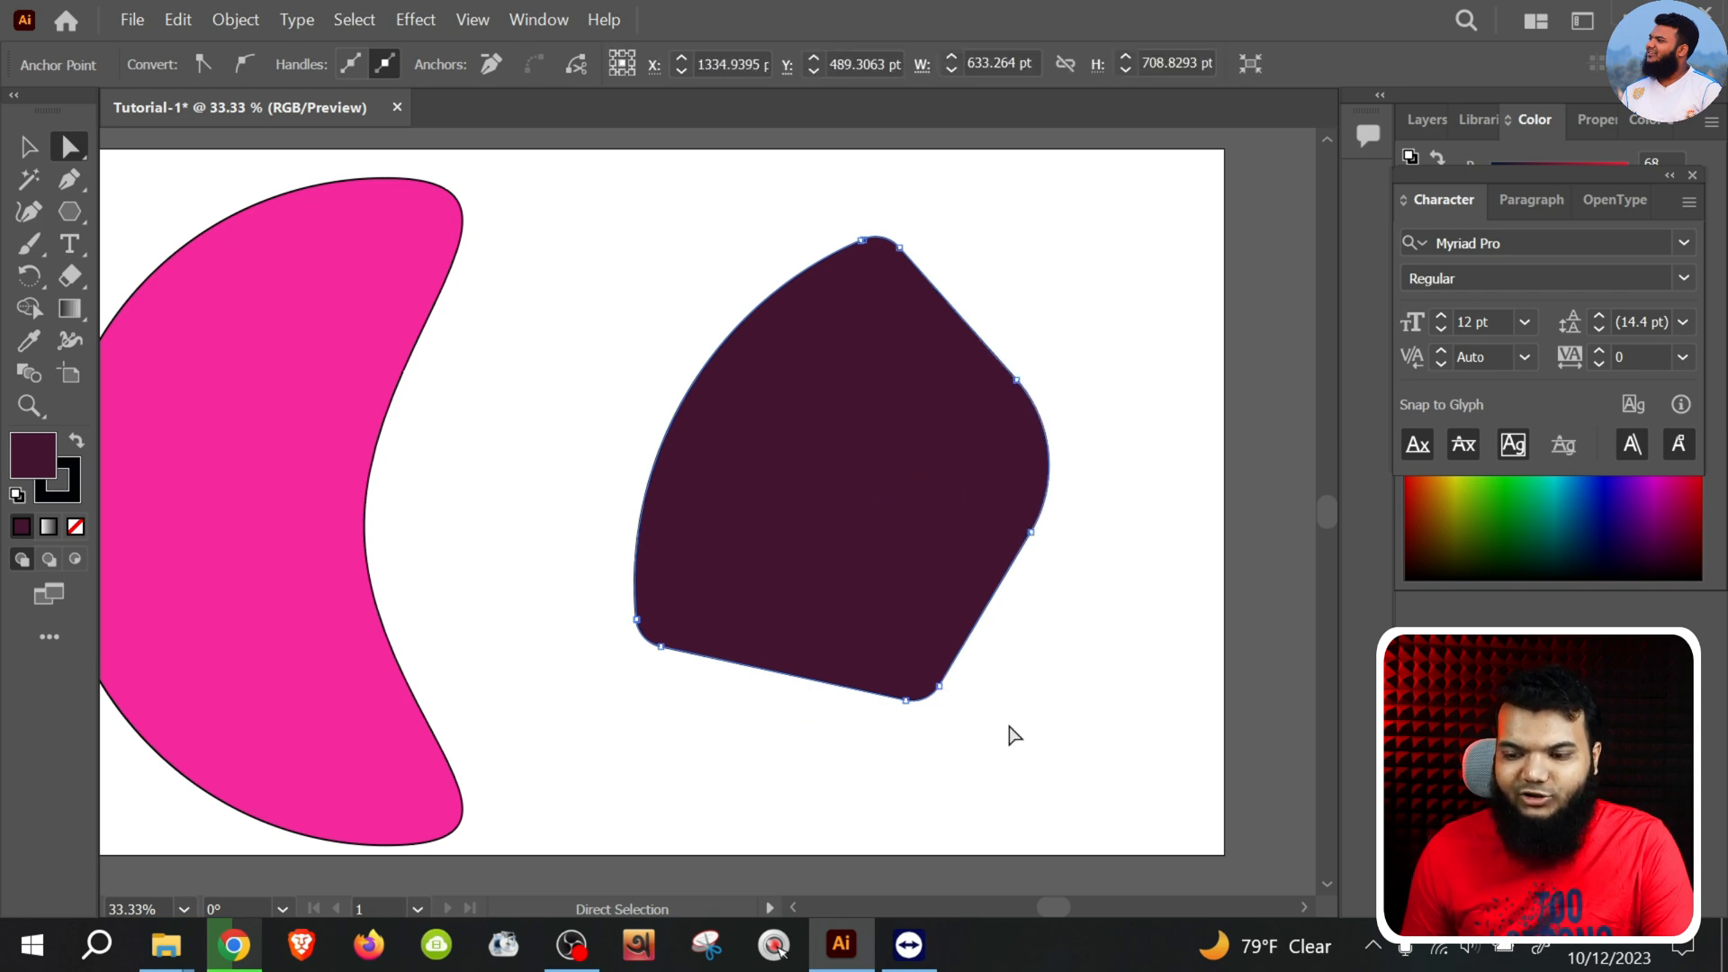
drag(1008, 724, 801, 551)
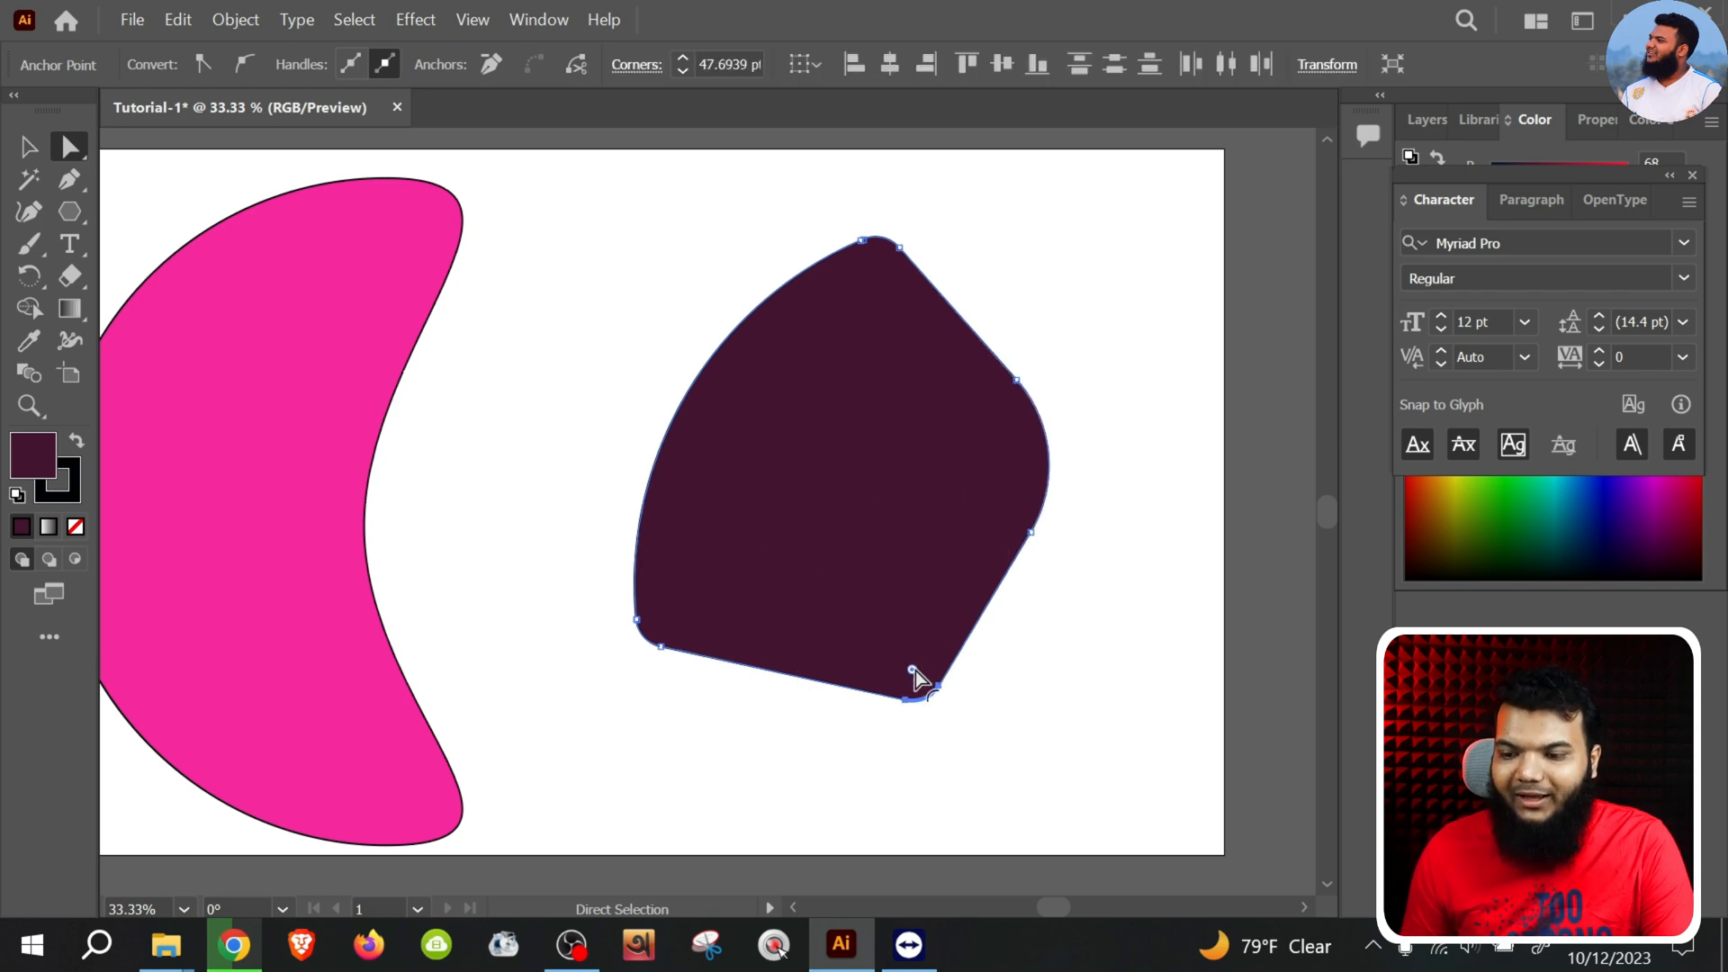
drag(913, 669, 859, 540)
Try to increase the rounding of the pentagon's lower-left and bottom corners with both selected
drag(507, 578, 831, 775)
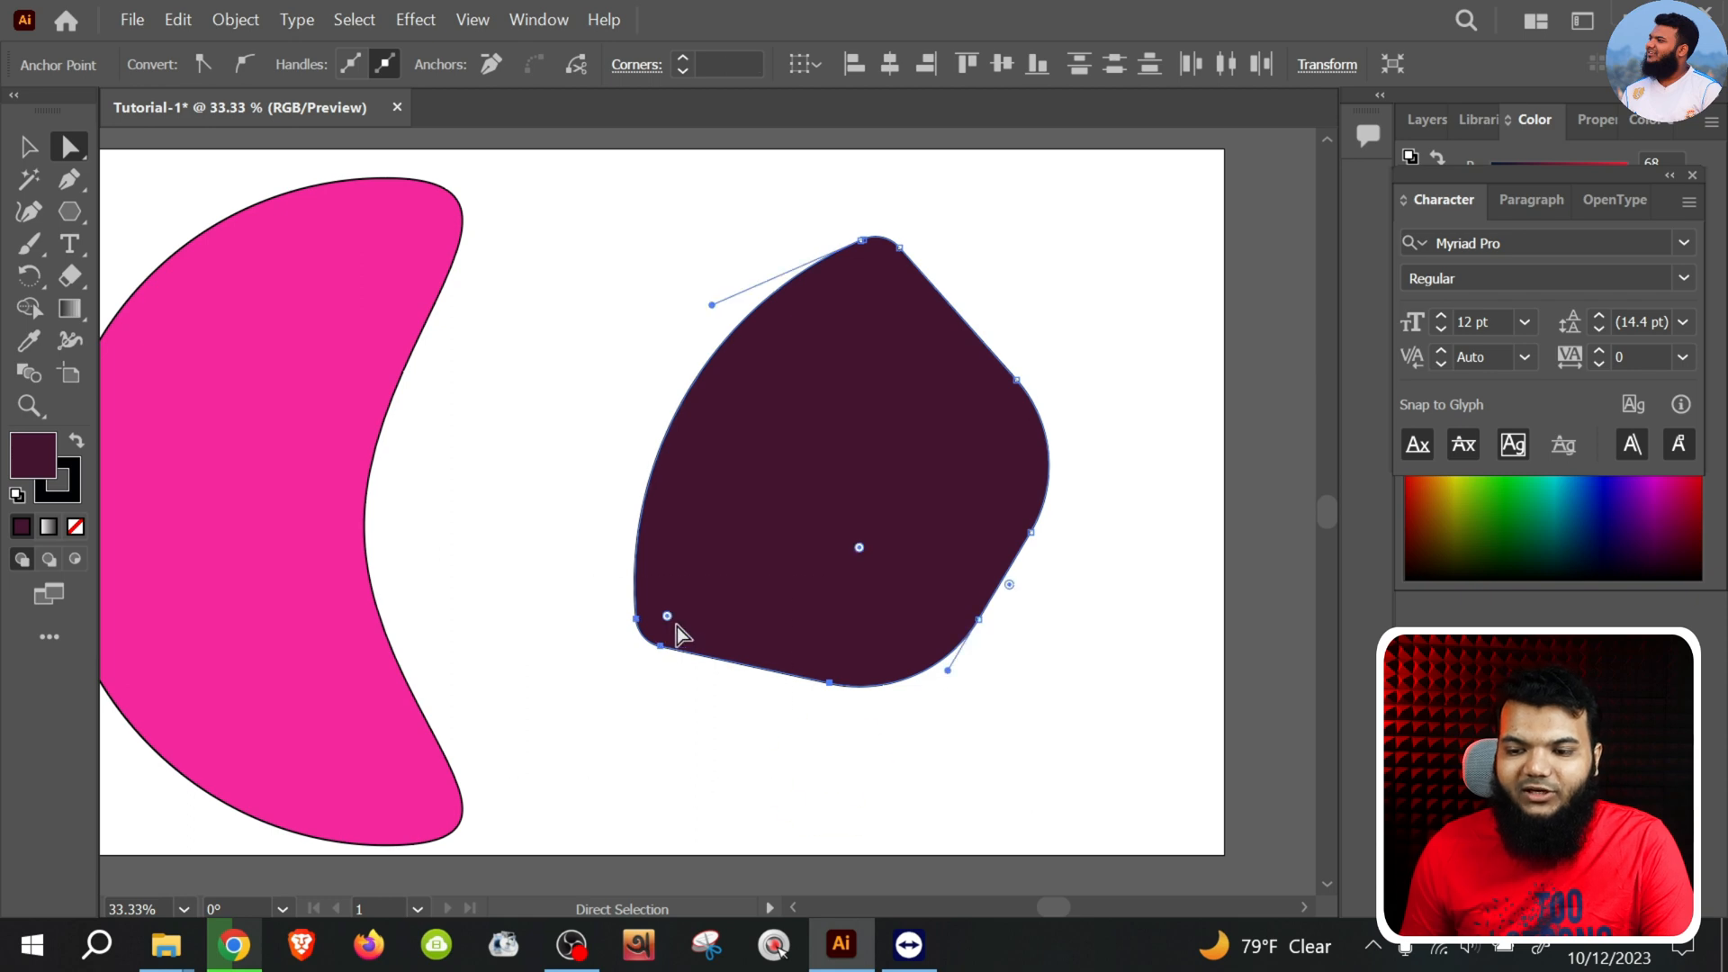
drag(671, 616, 845, 447)
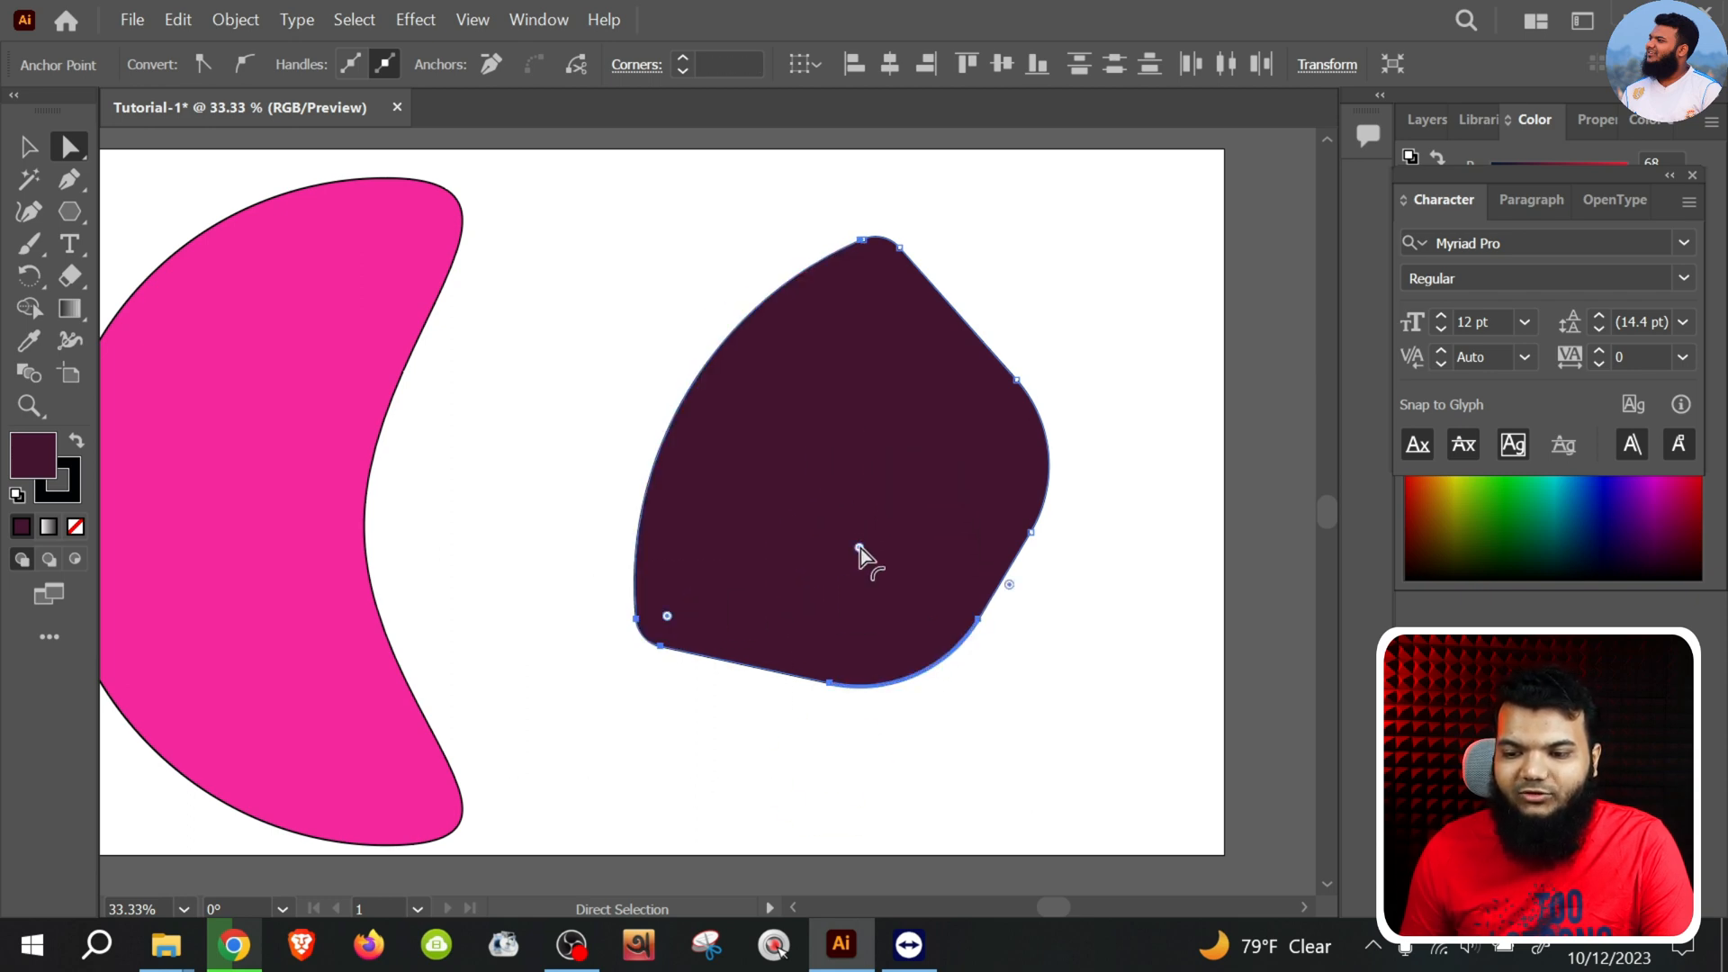
drag(860, 548, 828, 531)
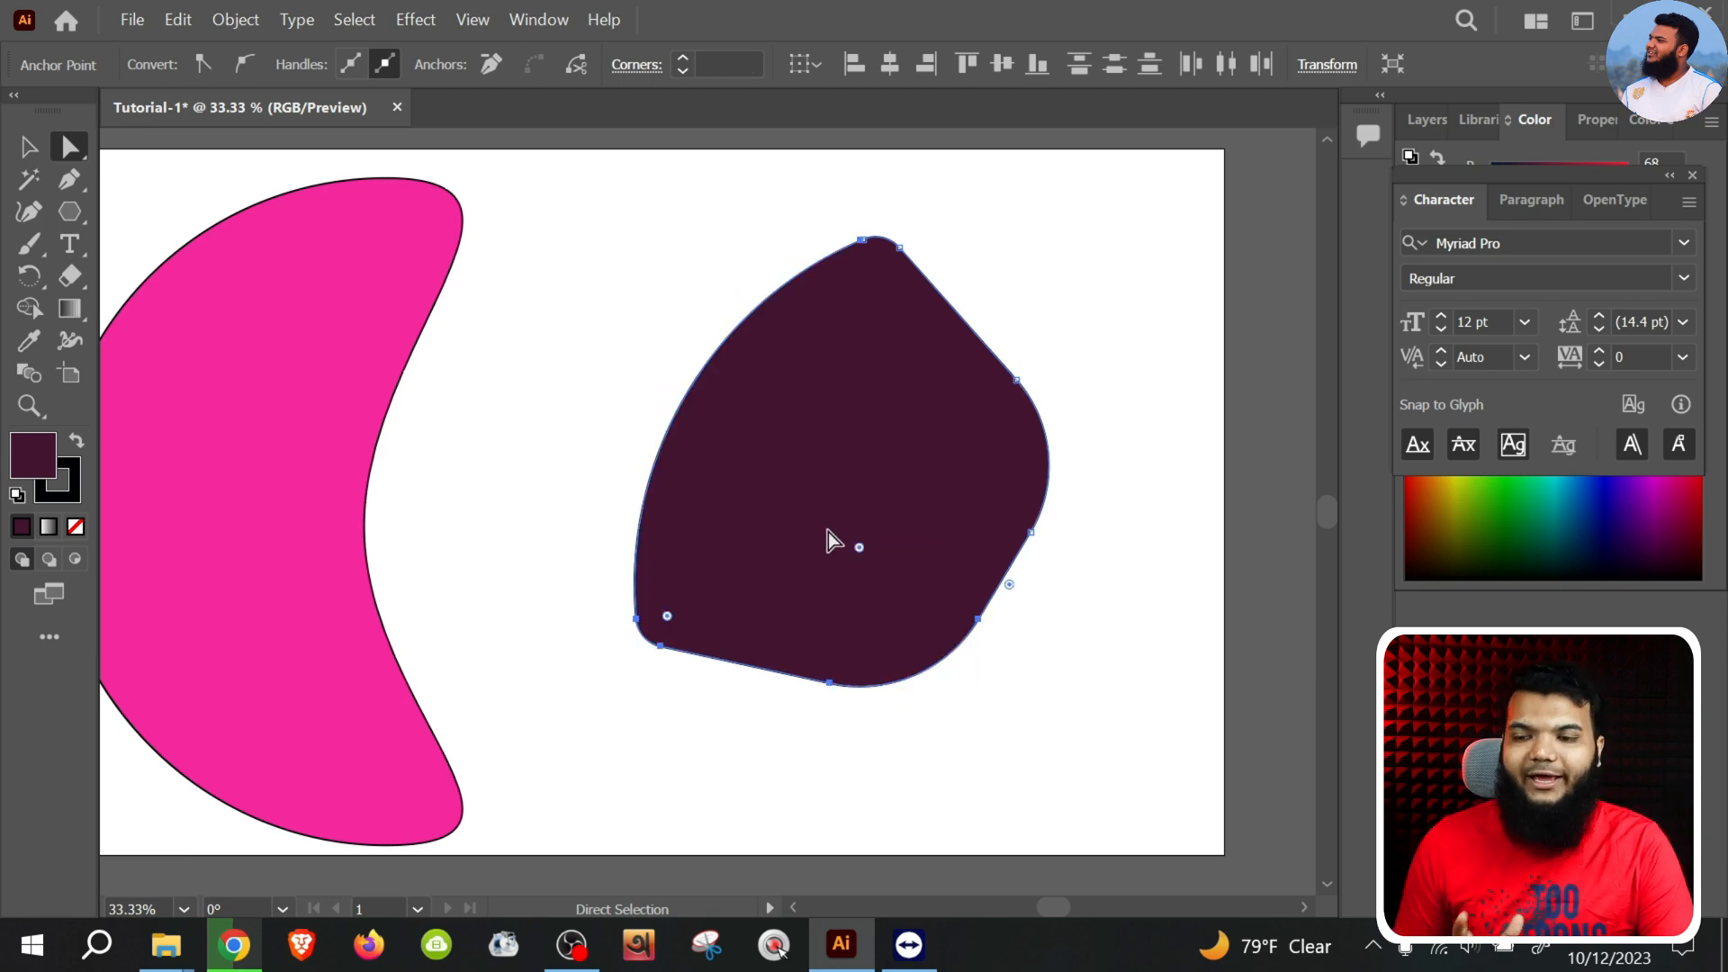